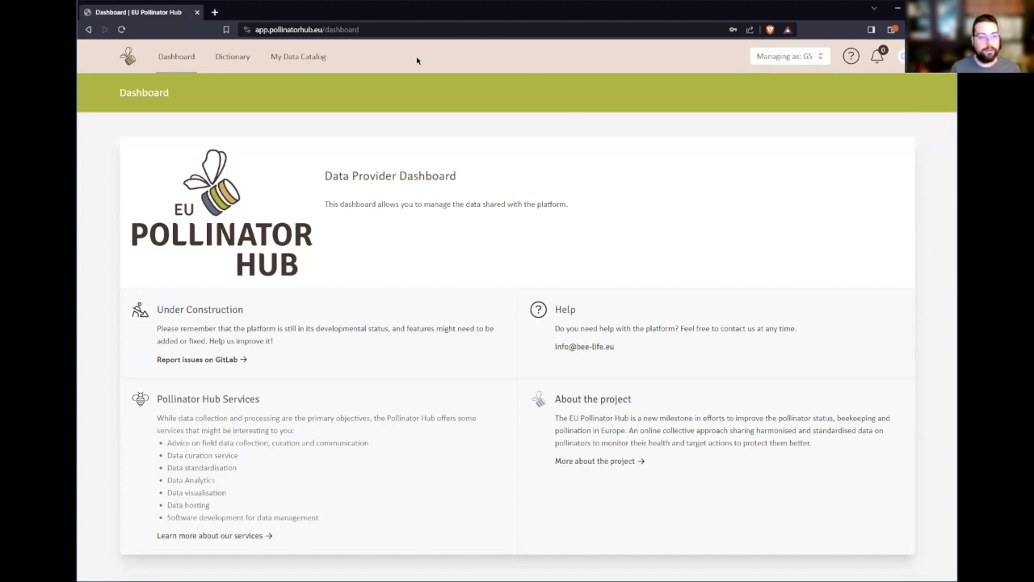
- Log out of the current EU Pollinator Hub account from the avatar menu
left_click(808, 58)
left_click(639, 74)
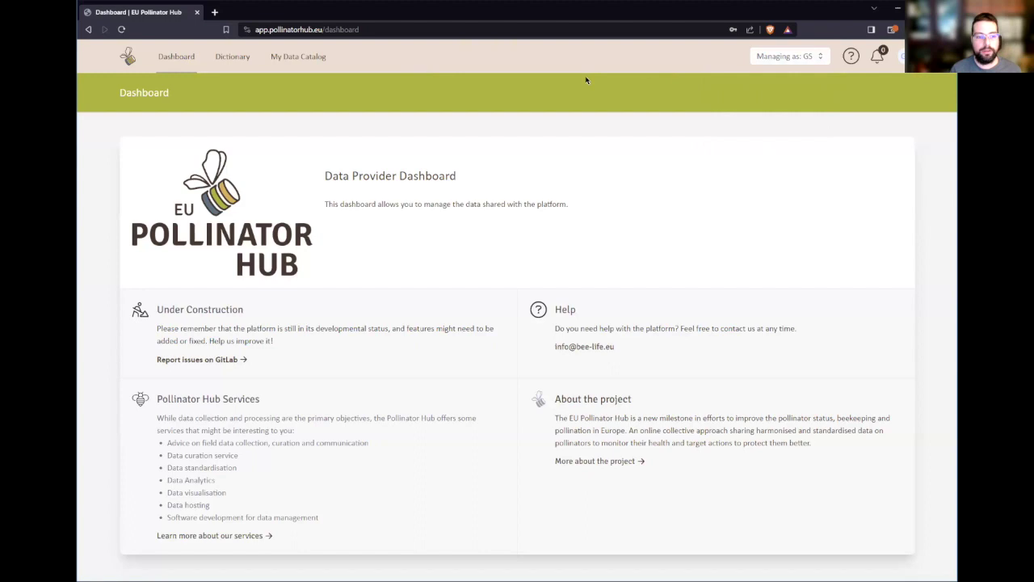
left_click(902, 59)
left_click(836, 138)
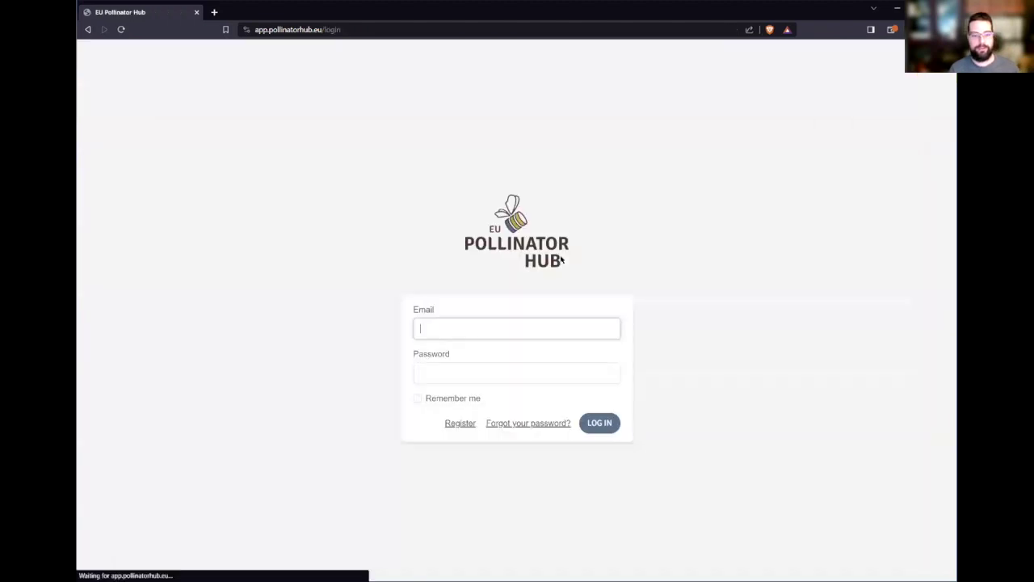
- Log back in with the account's email and password
left_click(474, 331)
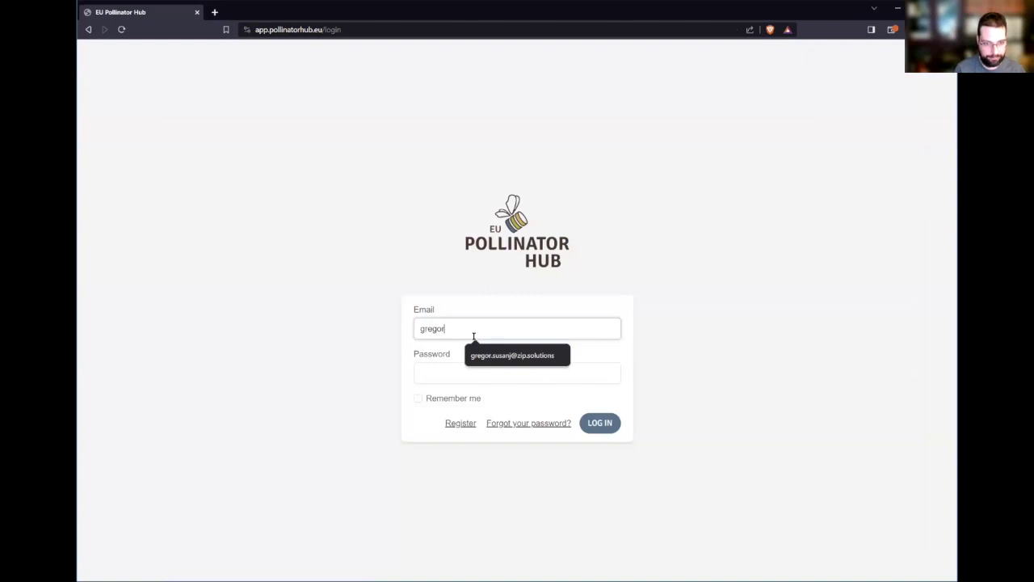
key("Tab")
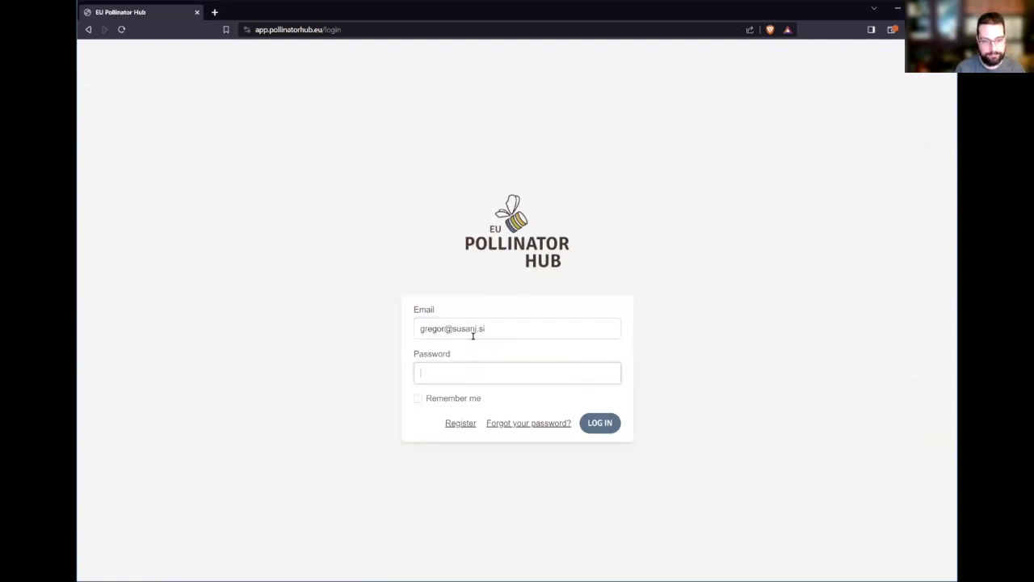
type("•••••••••••••")
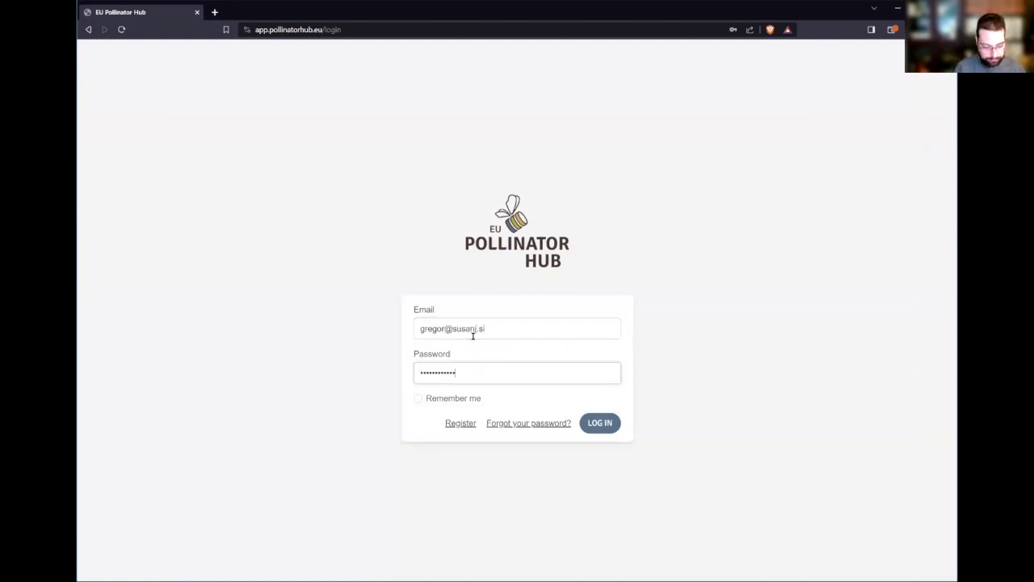
left_click(601, 424)
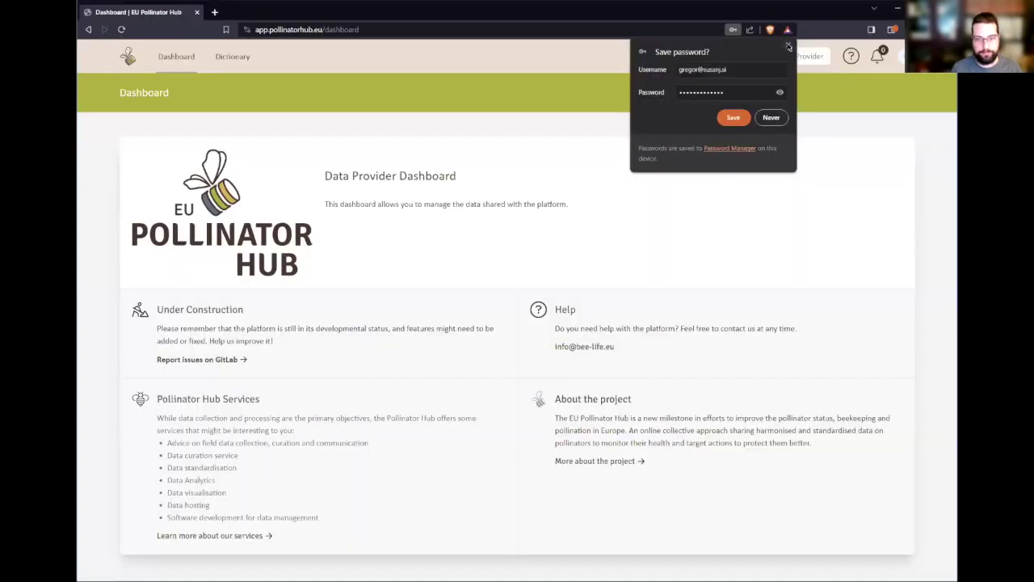
- Open Become Data Provider and enter the user's first and last name, fixing a typo
left_click(778, 185)
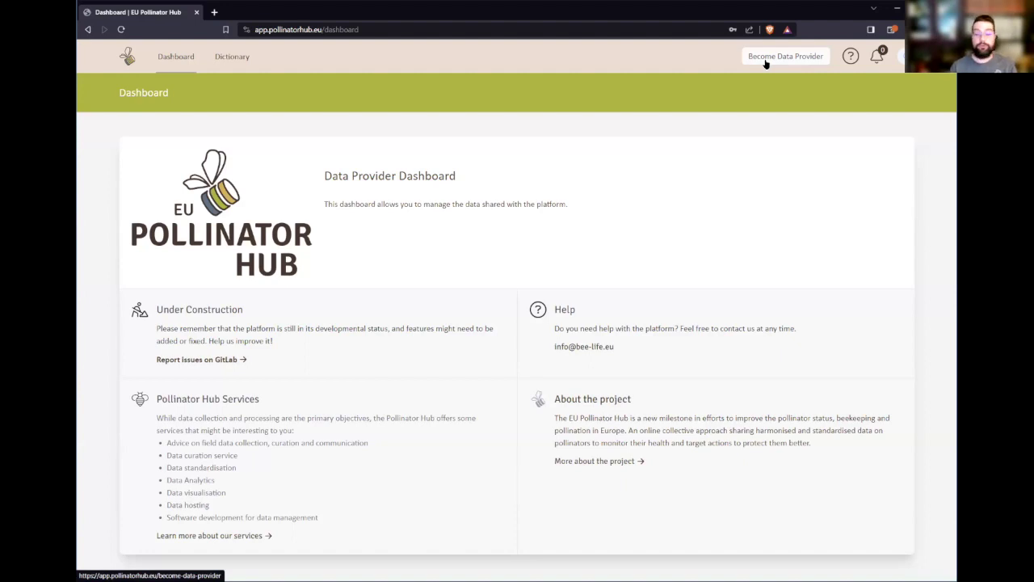
left_click(766, 58)
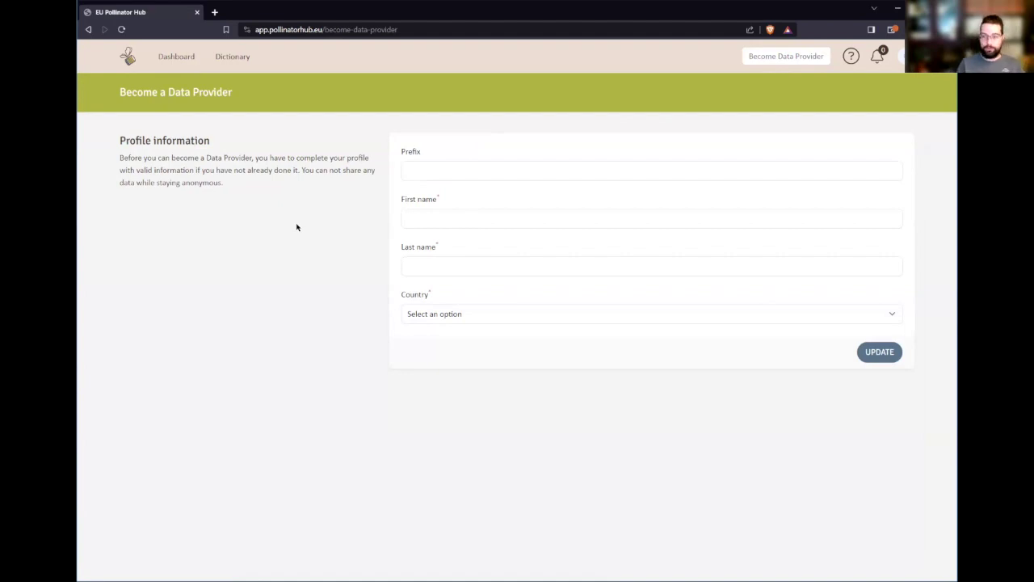
left_click(475, 220)
type("Gregro")
key("Tab")
key("shift+Tab")
key("Tab")
- Set the country to Slovenia
key("Tab")
left_click(483, 312)
scroll(469, 461, "down", 10)
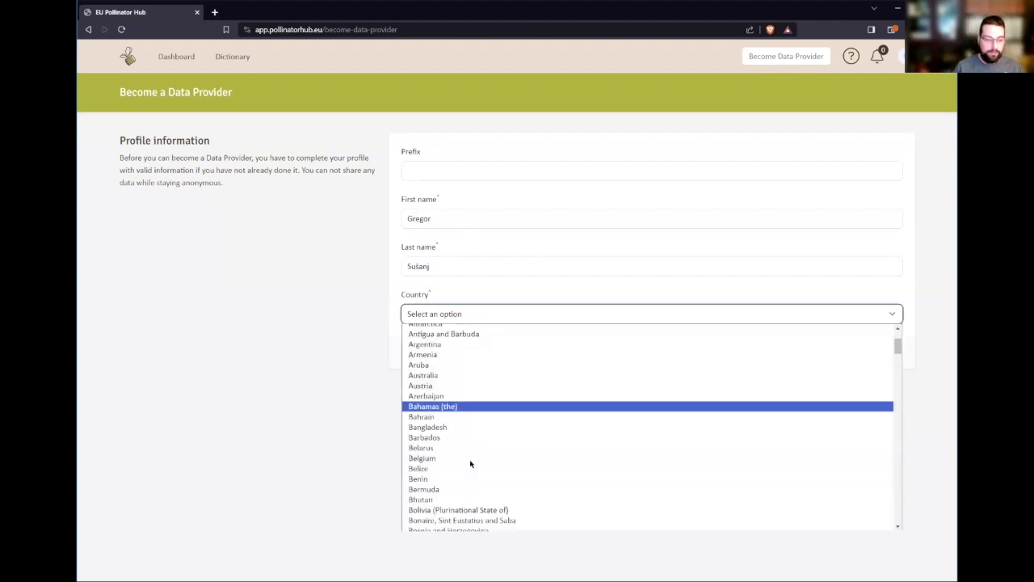
type("slovenia")
key("Return")
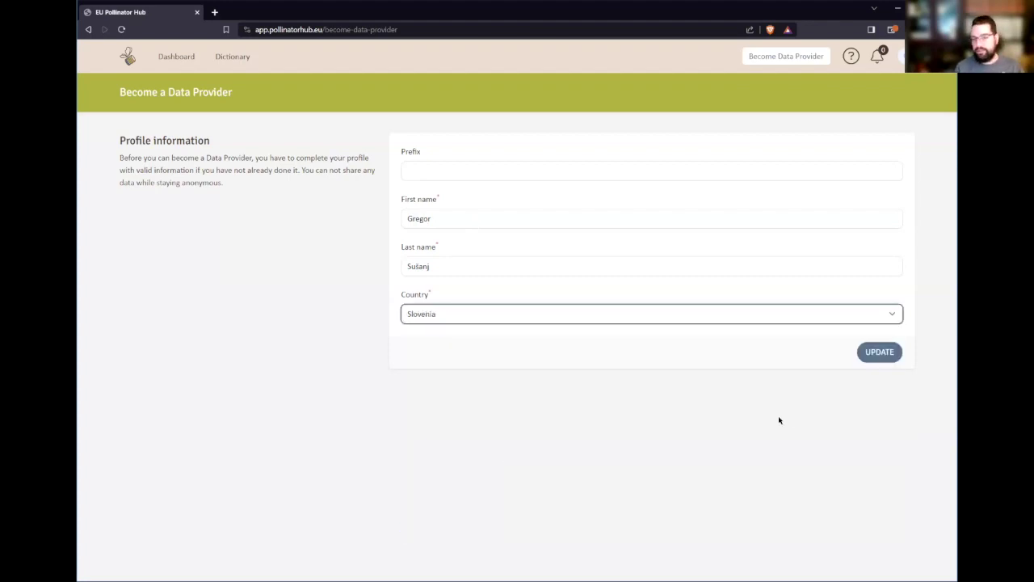
- Save the profile details and remove the empty contact entries
left_click(891, 356)
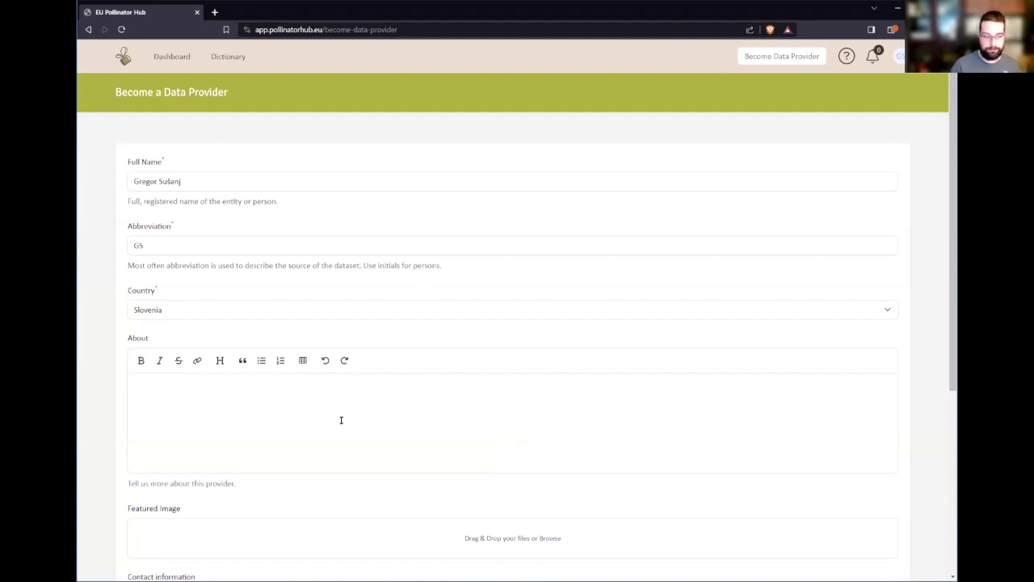
scroll(359, 414, "down", 1)
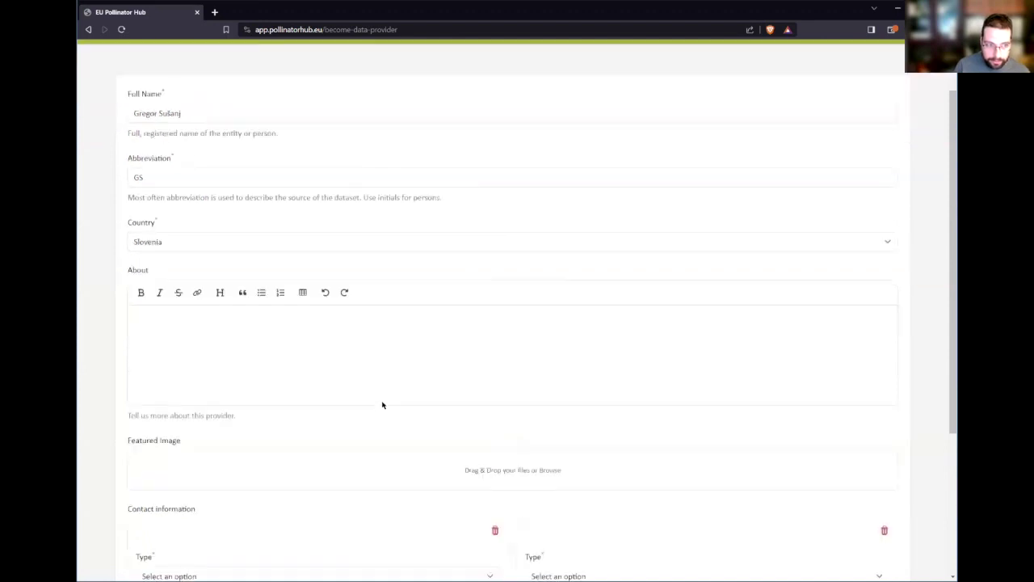
left_click(385, 316)
scroll(350, 365, "down", 1)
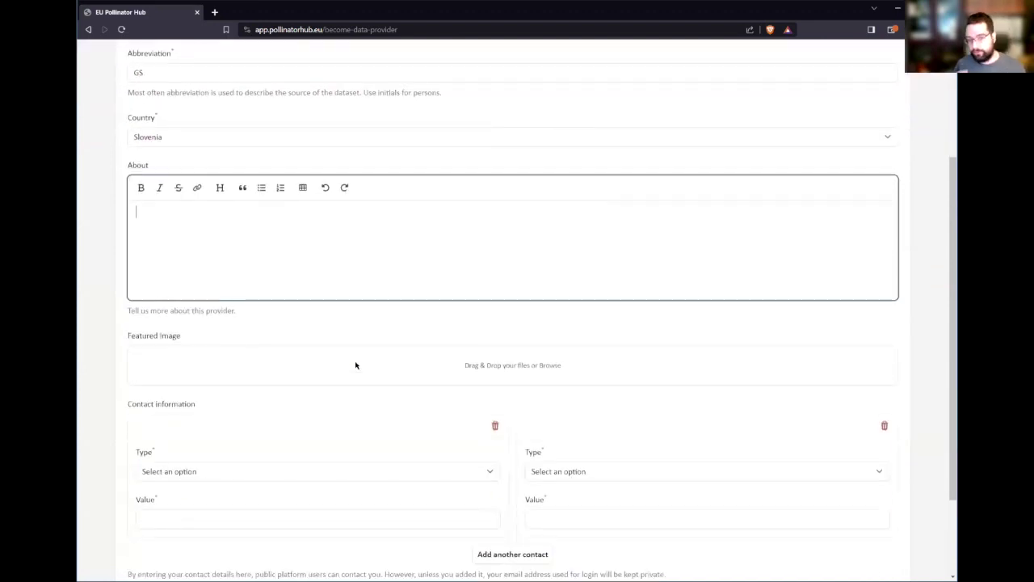
scroll(452, 381, "down", 2)
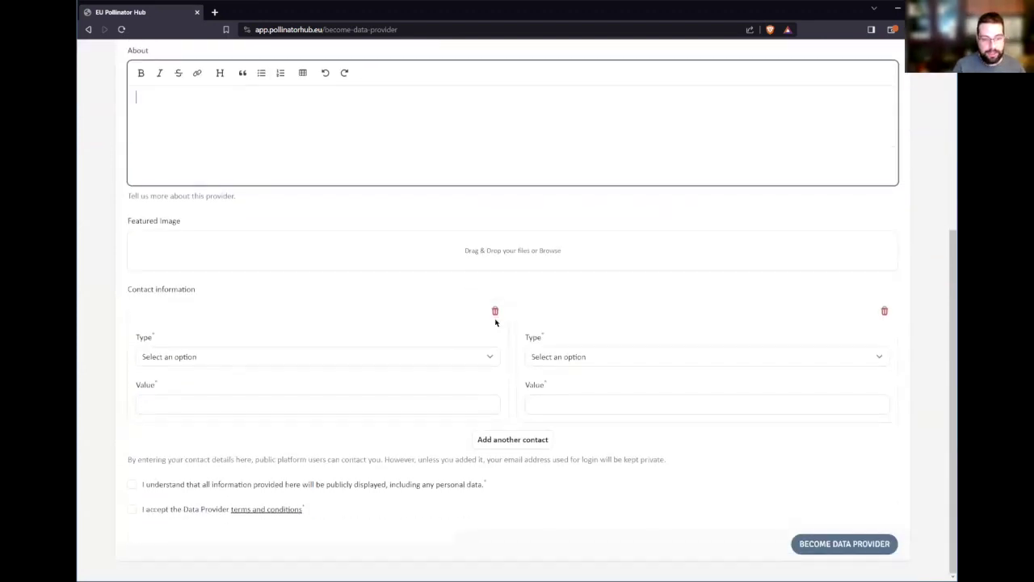
left_click(495, 312)
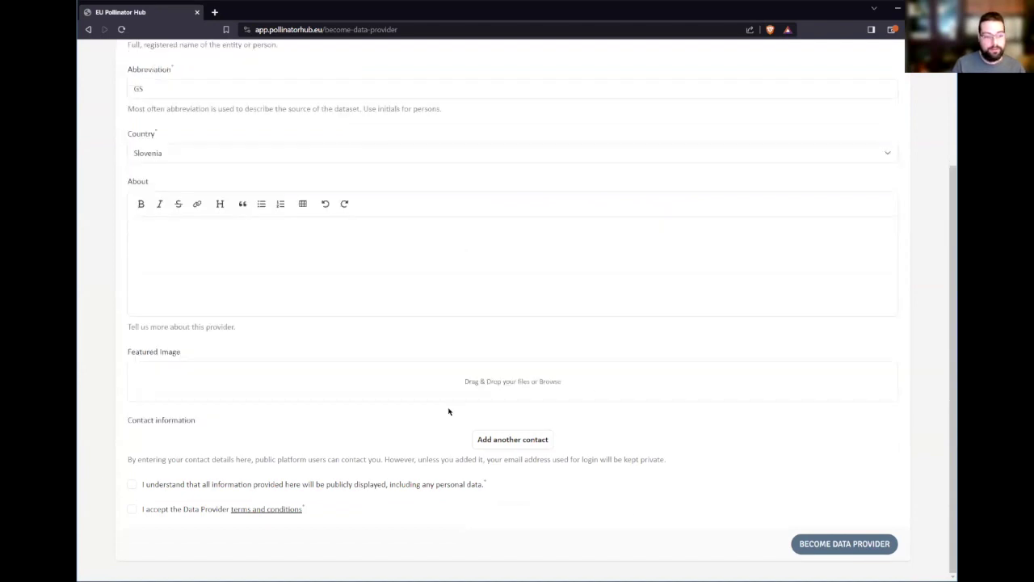
- Accept the public-display and terms consents and submit the data provider registration
left_click(158, 485)
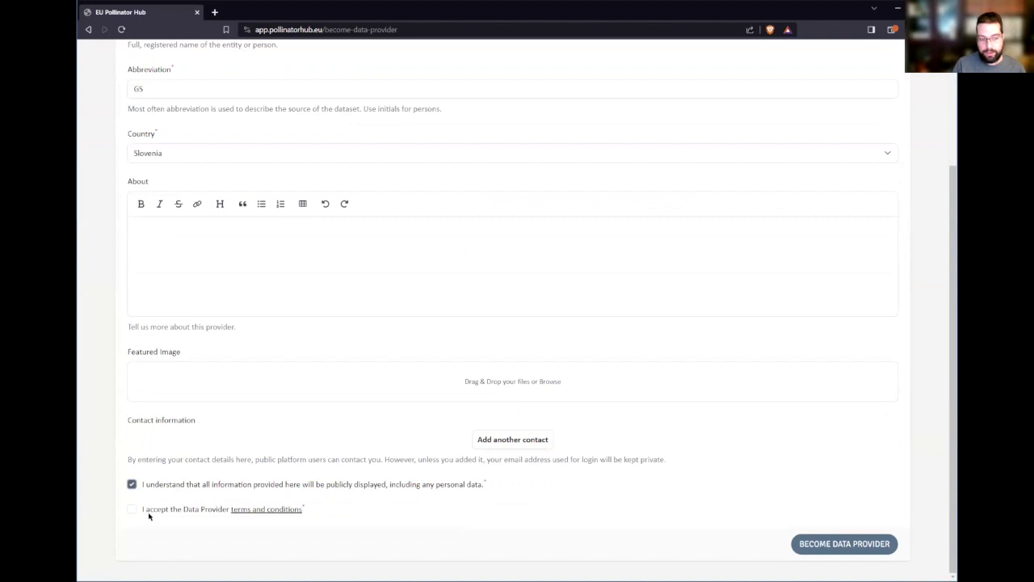
left_click(149, 514)
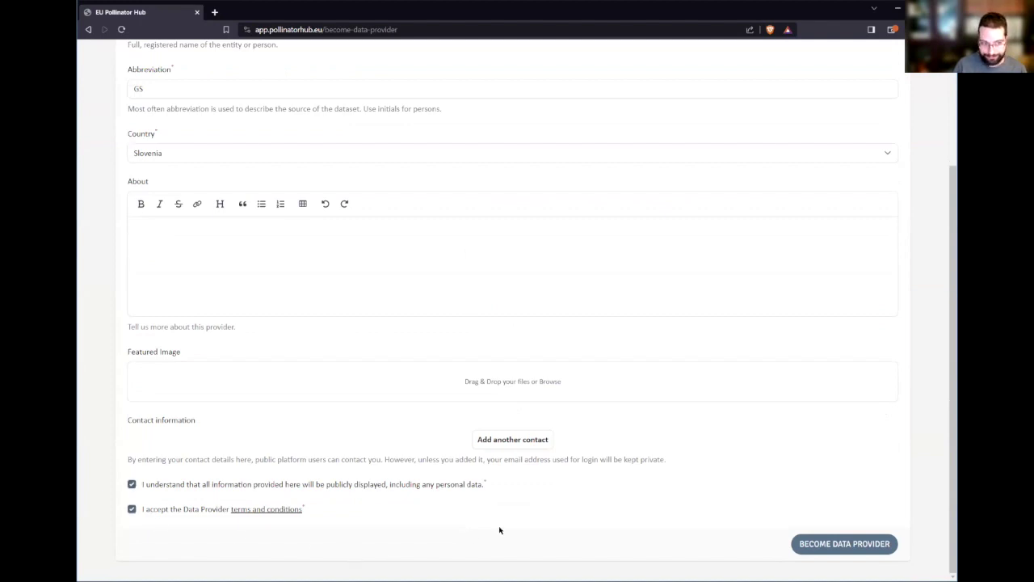
left_click(841, 546)
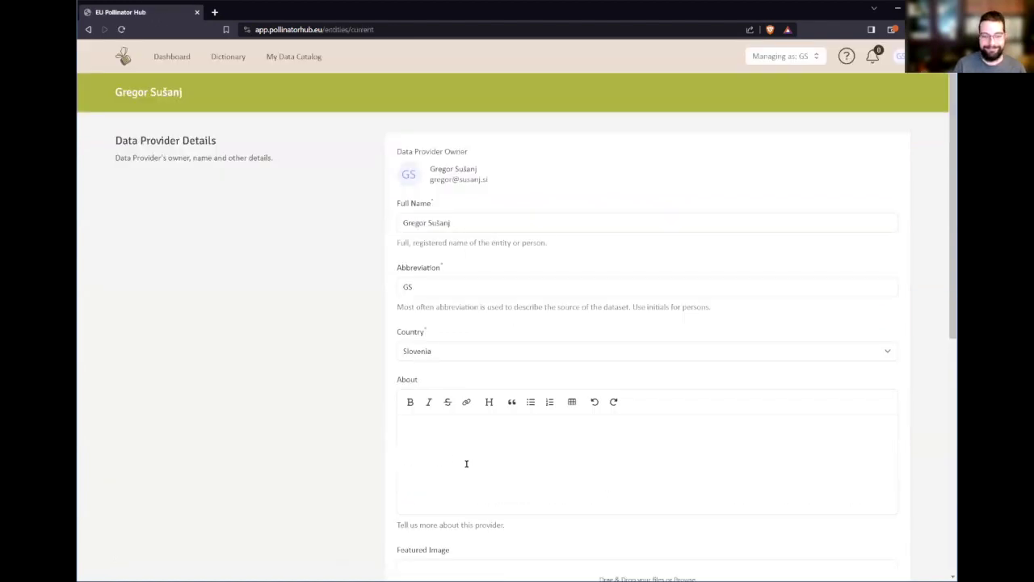
scroll(258, 339, "down", 3)
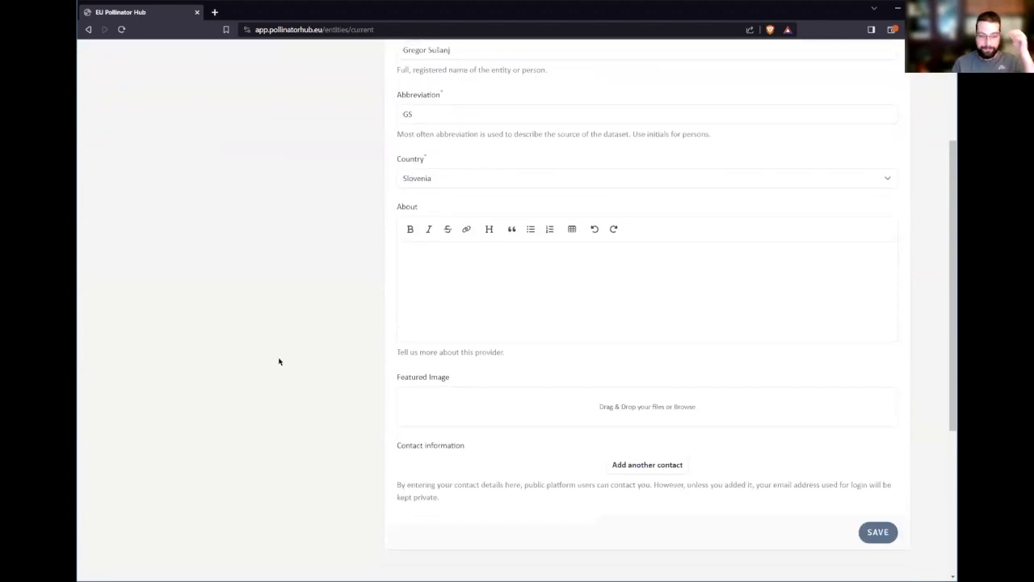
scroll(280, 358, "up", 3)
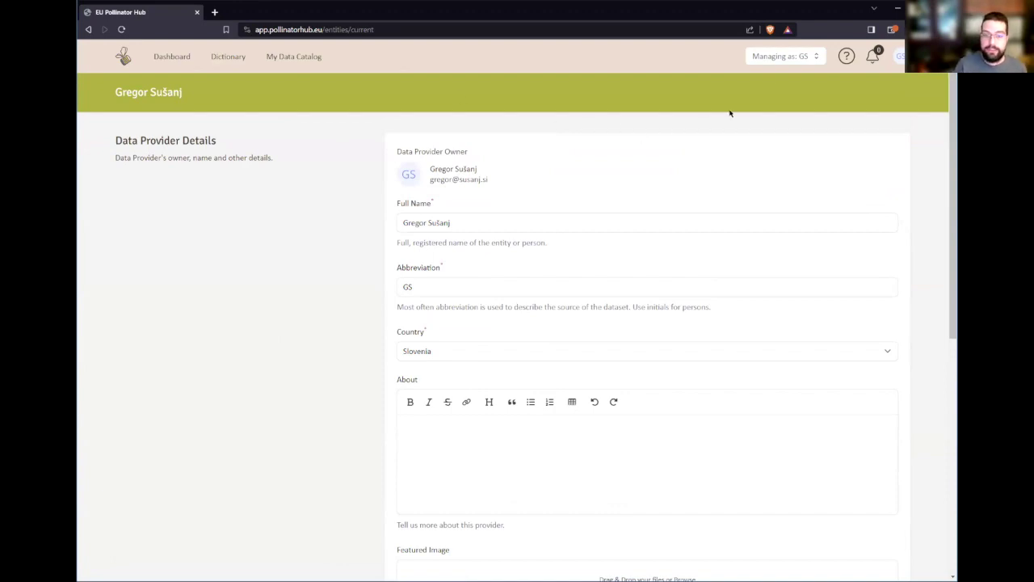
- Start a new 'Bee Life' provider, then abandon it for My Data Catalog
left_click(800, 60)
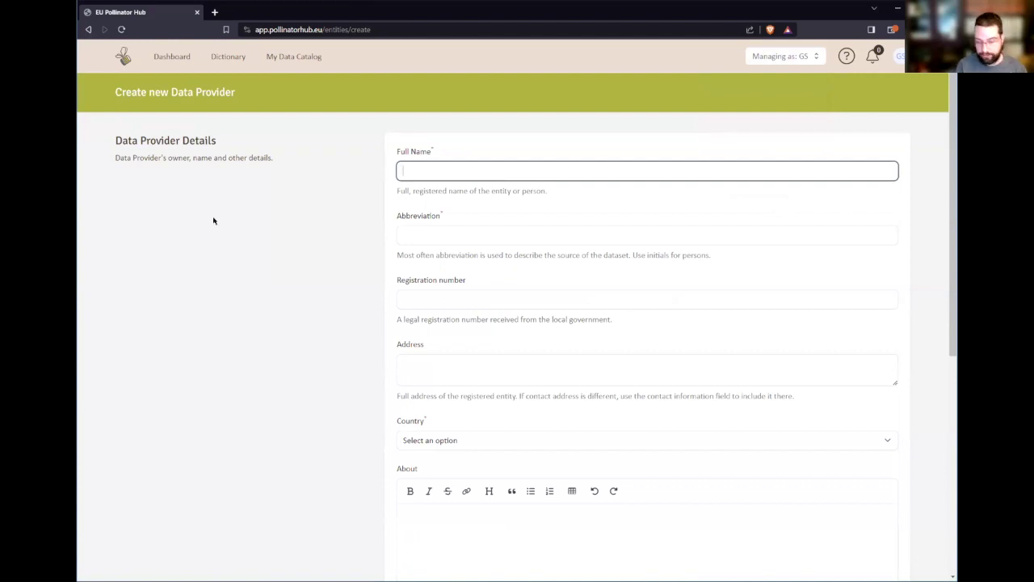
type("Bee Life")
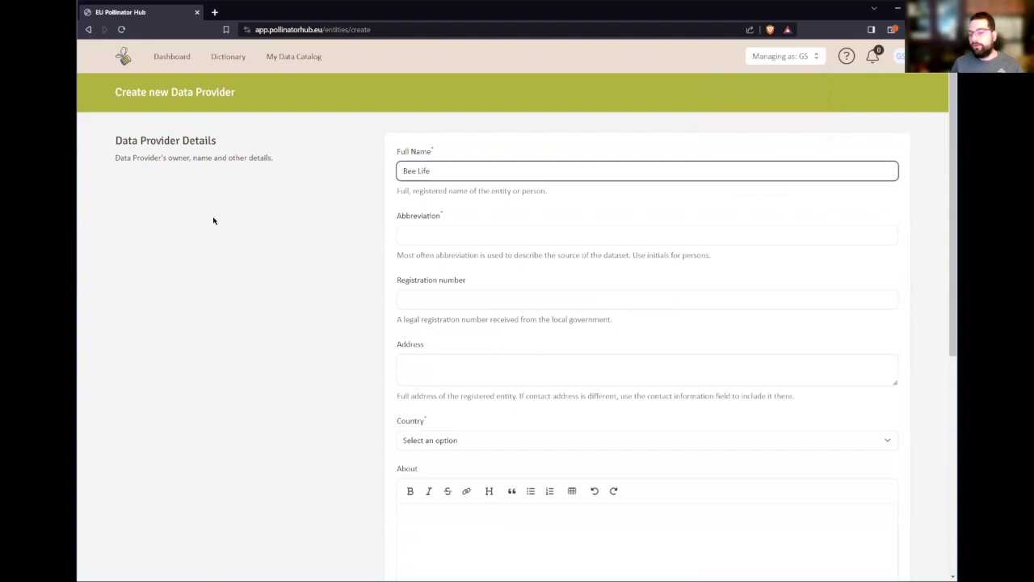
left_click(500, 238)
scroll(446, 395, "down", 5)
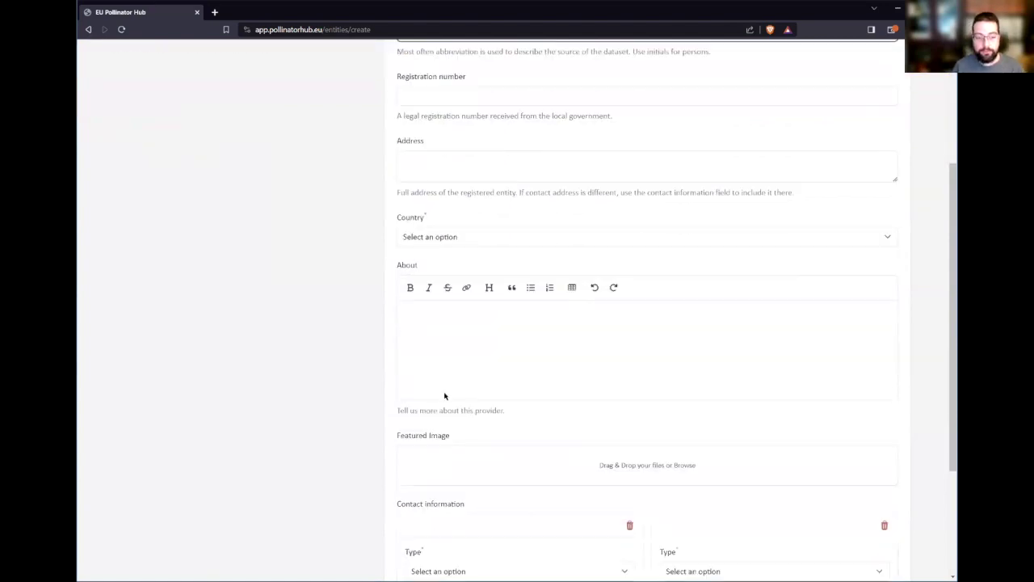
scroll(741, 337, "up", 5)
left_click(812, 57)
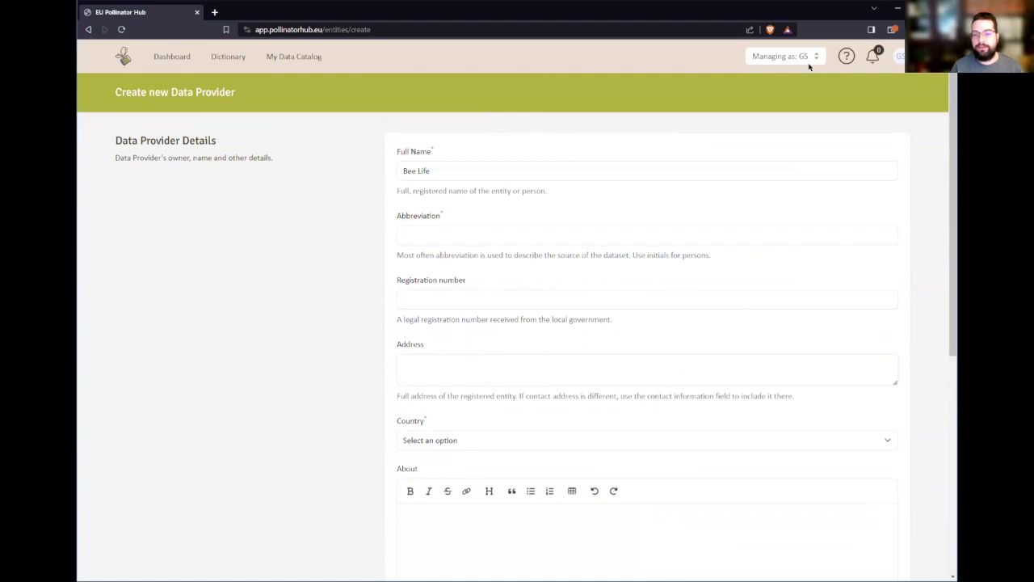
left_click(741, 134)
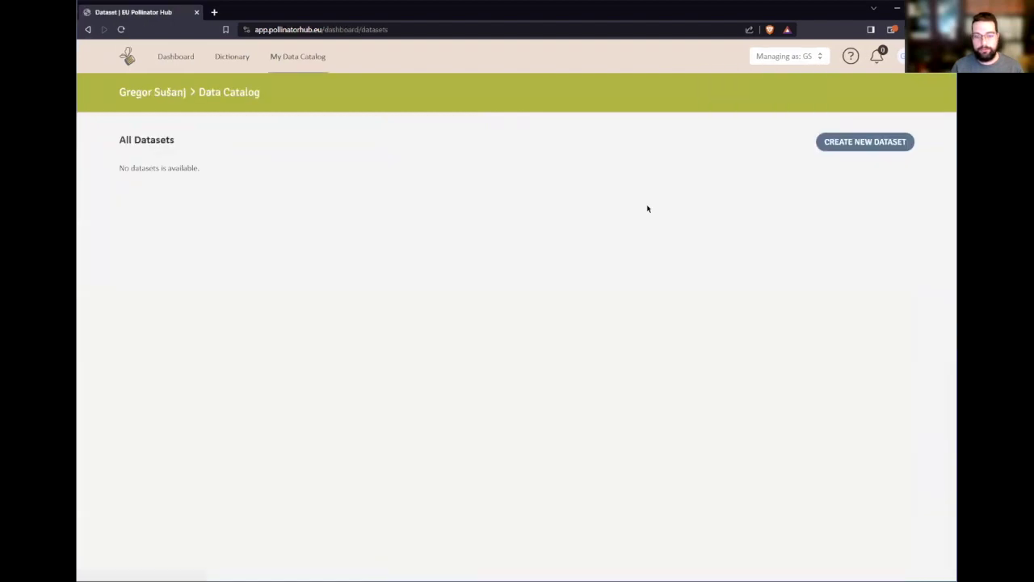
- Review the Add Member section in provider settings, then start a new dataset from My Data Catalog
left_click(792, 59)
left_click(781, 98)
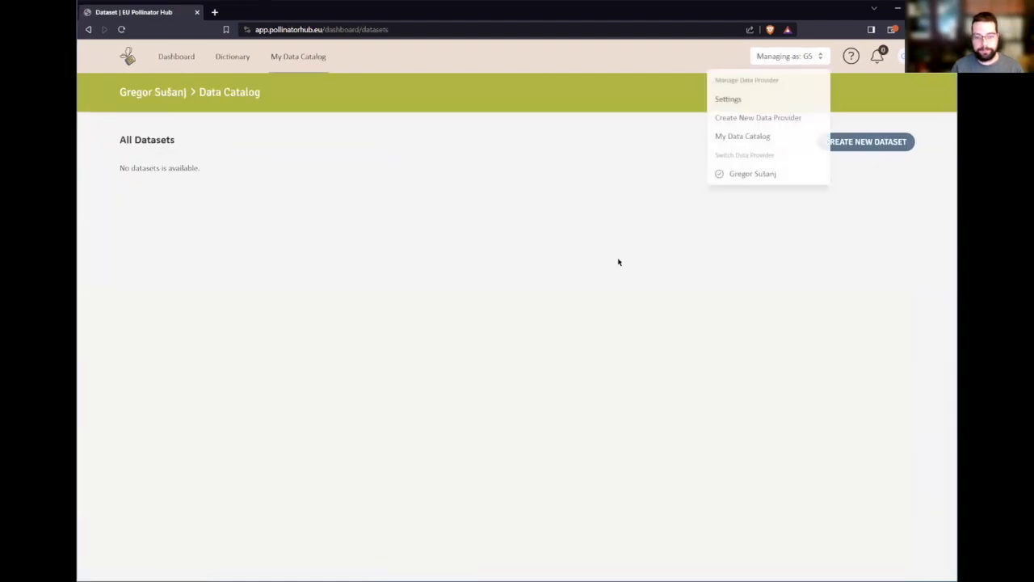
scroll(605, 261, "down", 10)
left_click_drag(355, 348, 551, 504)
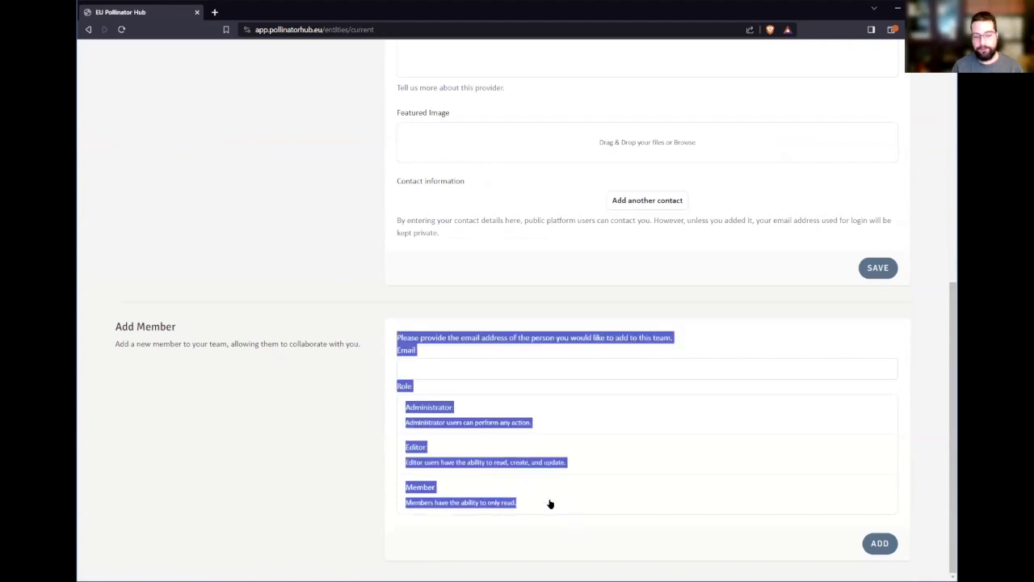
left_click(287, 391)
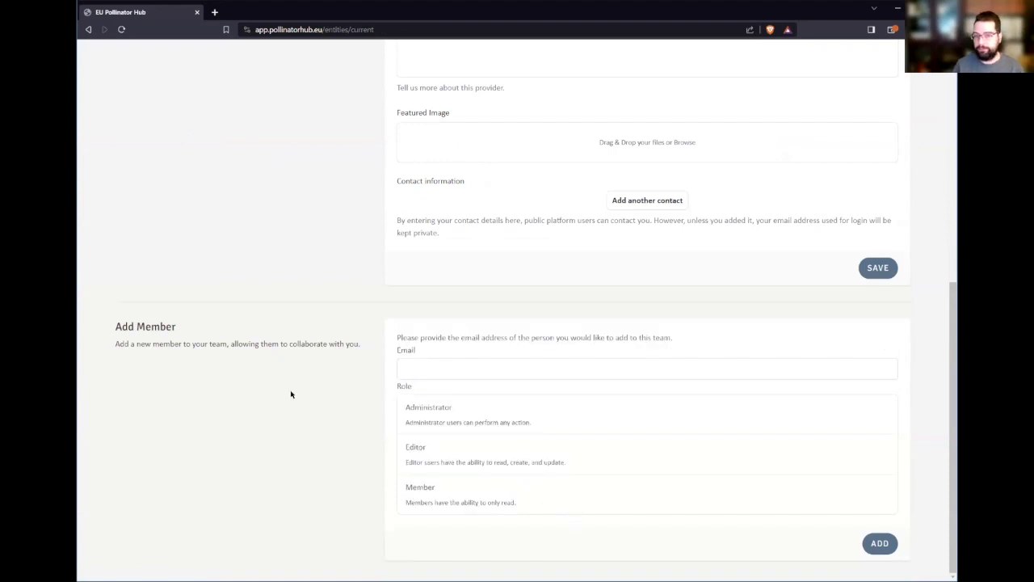
scroll(299, 398, "up", 6)
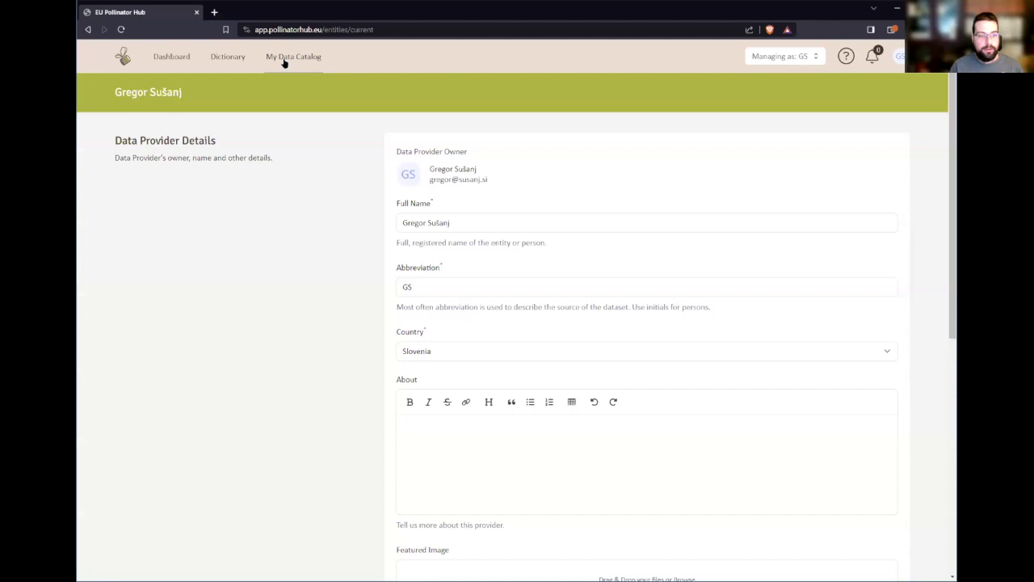
left_click(284, 63)
left_click(889, 143)
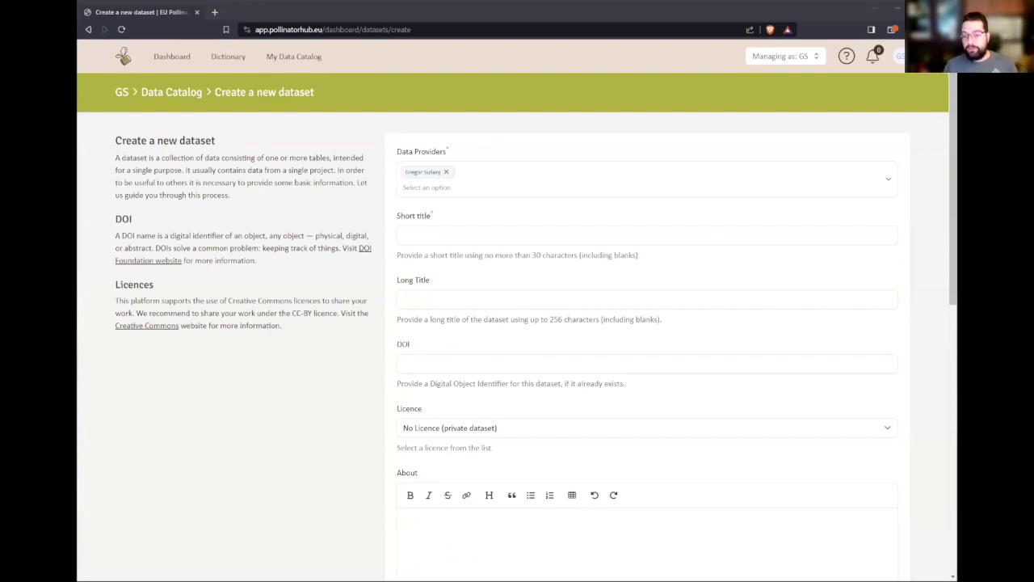
- Enter 'Vetcases' as the dataset's short title
left_click(510, 234)
type("Vetcasebe")
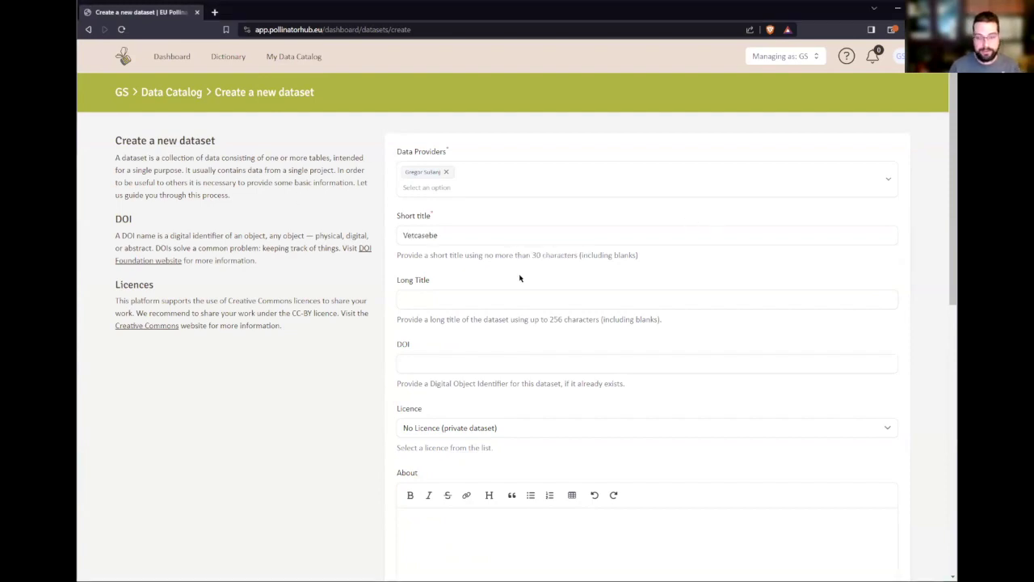
double_click(458, 235)
left_click(529, 235)
key("BackSpace")
key("BackSpace")
left_click(487, 295)
left_click(461, 230)
type("s")
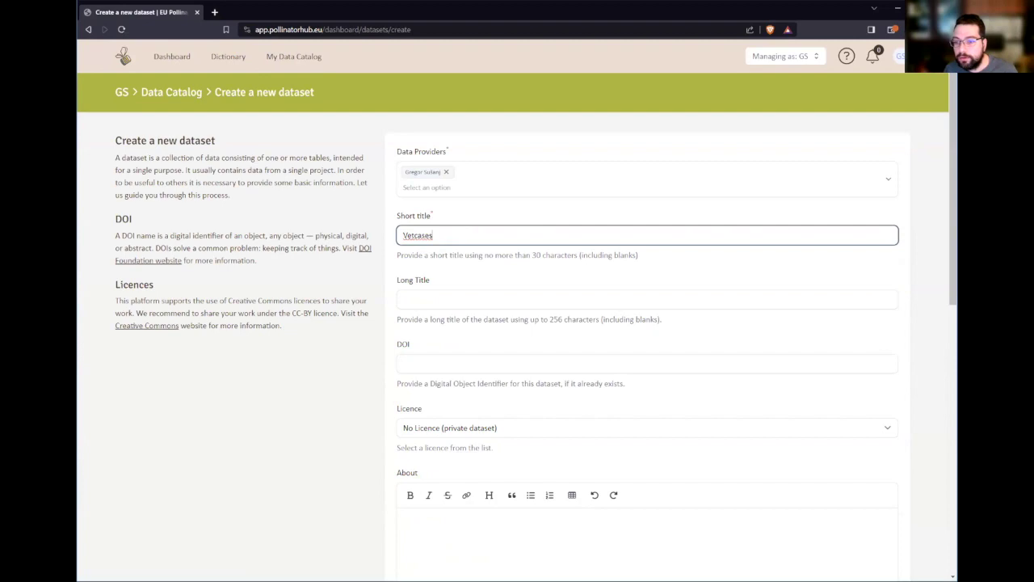
- Paste the long title and choose the Attribution 4.0 International licence
key("alt+Tab")
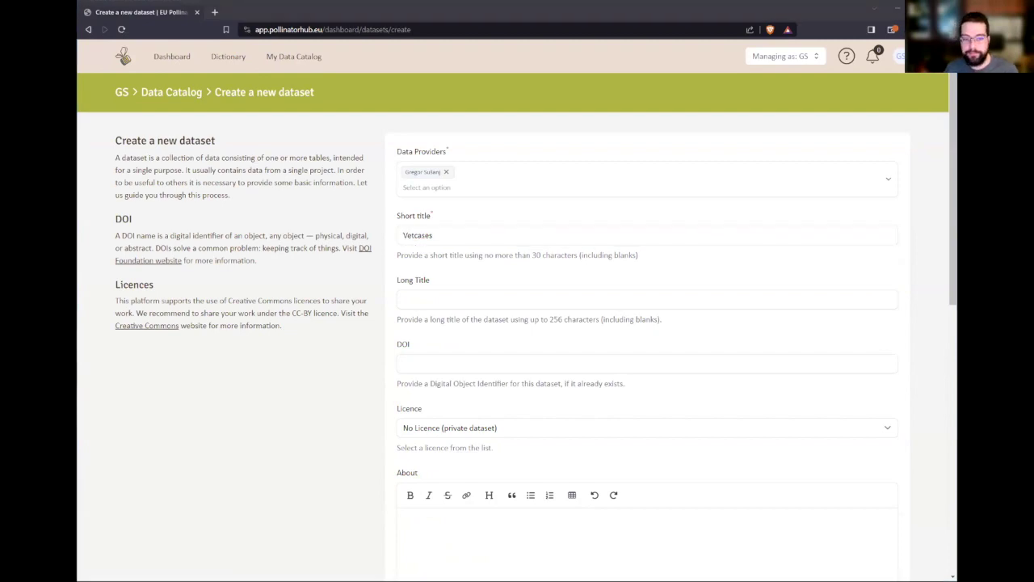
left_click(556, 300)
type("Reports of notifiable diseases reported for Apis mellifera")
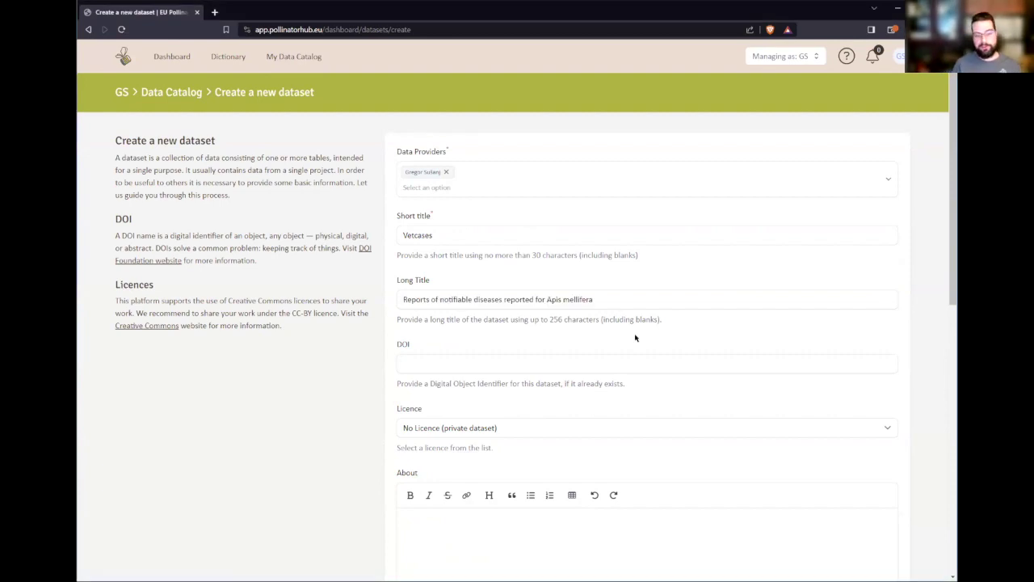
scroll(525, 310, "down", 1)
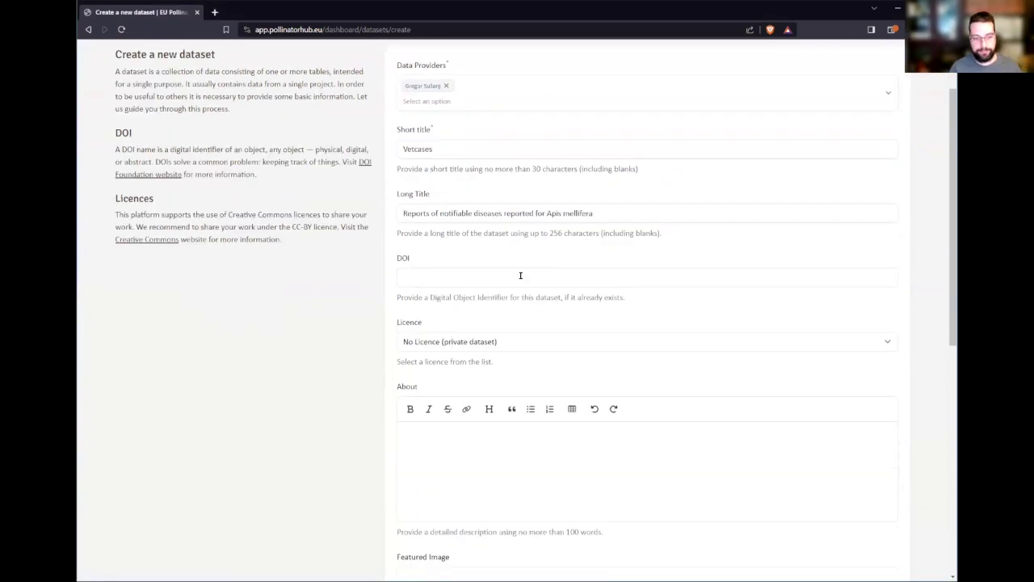
left_click(534, 346)
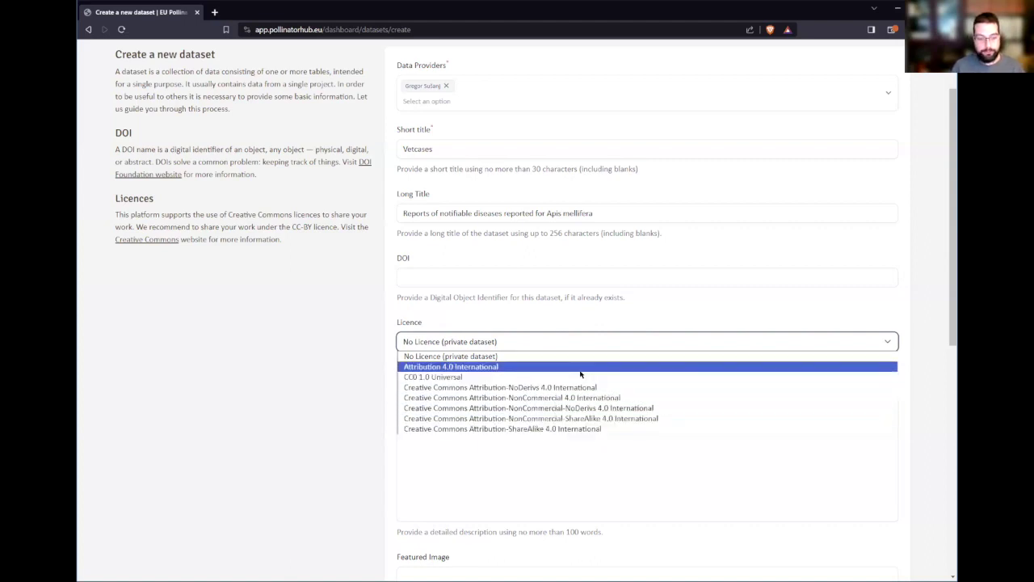
left_click(581, 372)
- Paste the dataset description into About
left_click(553, 433)
scroll(400, 361, "down", 2)
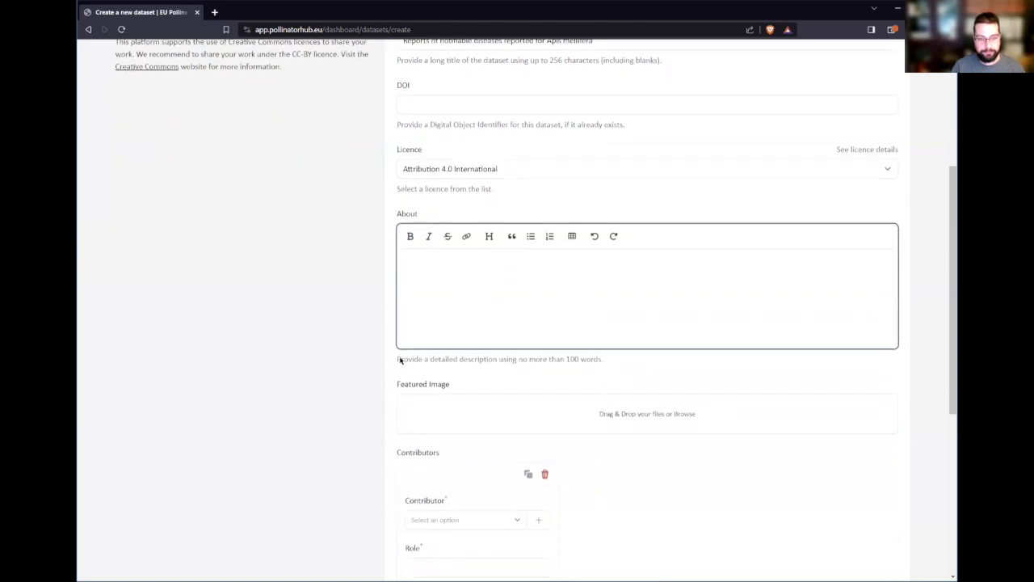
scroll(623, 385, "up", 1)
scroll(451, 383, "down", 1)
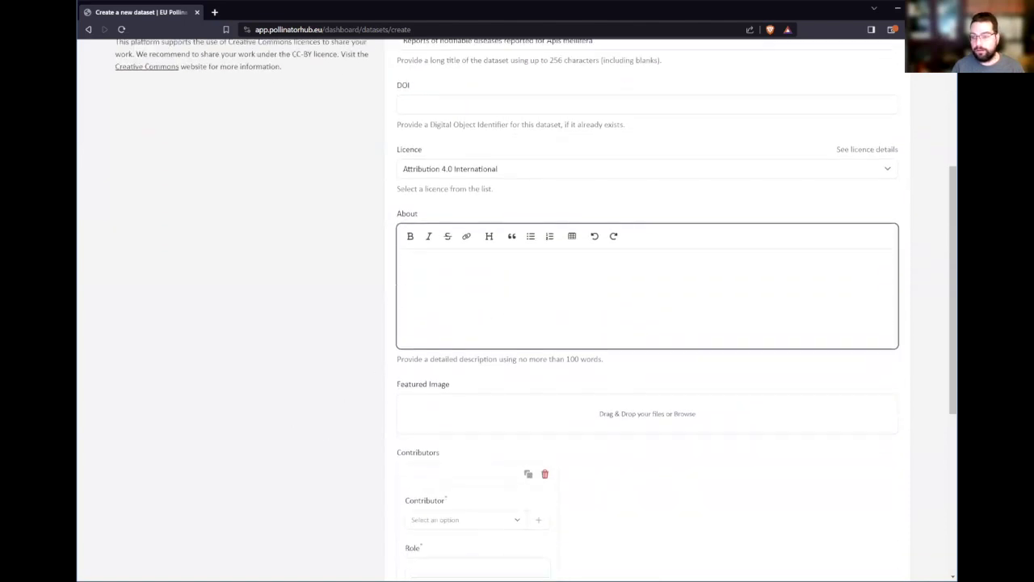
key("alt+Tab")
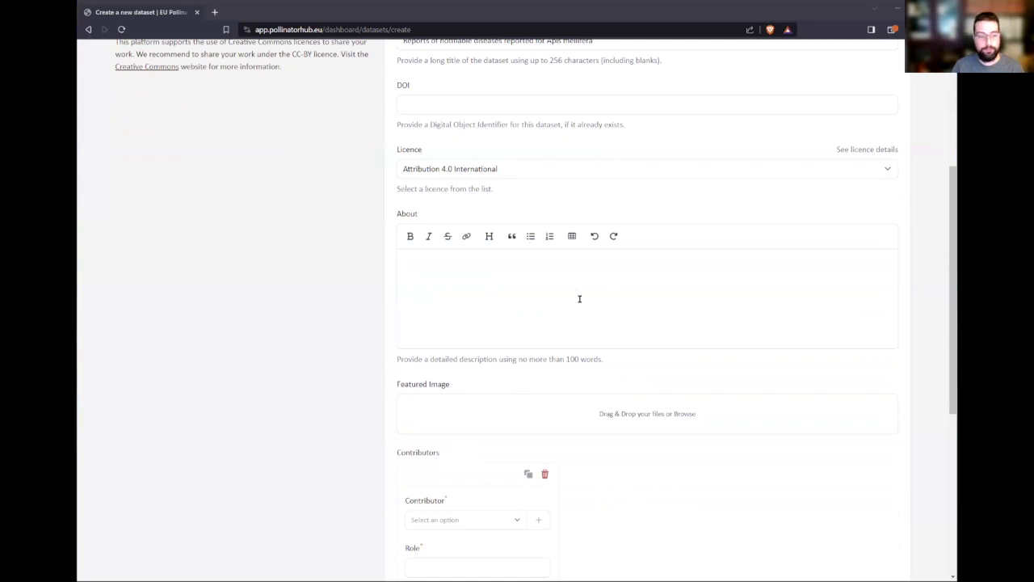
type("This dataset contains data from various sources on the outbreak of notifiable diseases reported for honey bees (Apis mellifera L.) in Belgium and Austria from 2000 to 2022.")
scroll(579, 316, "down", 1)
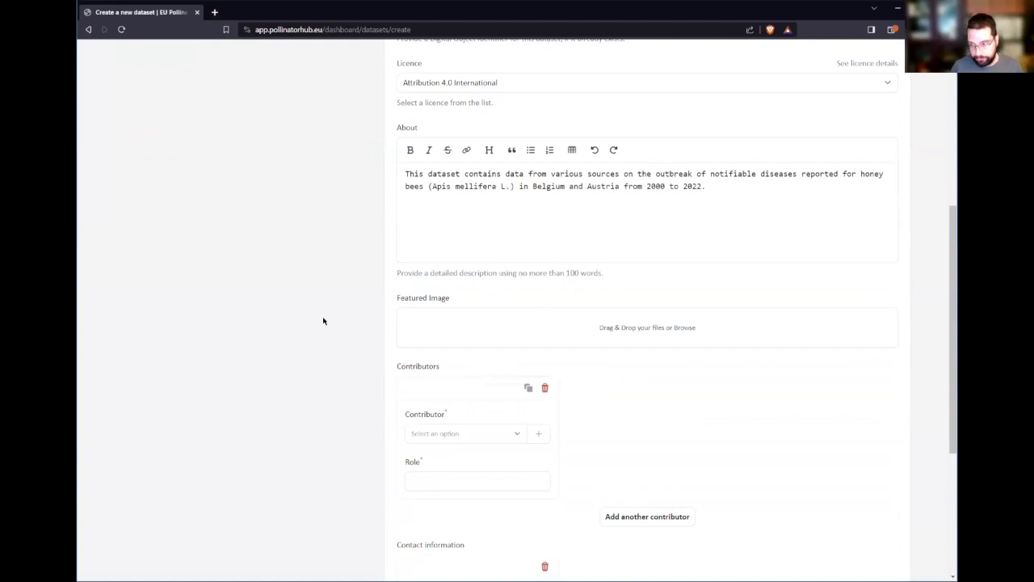
scroll(533, 353, "down", 1)
- Add the user as a contributor with the role 'Example Author'
left_click(459, 347)
type("Gregor")
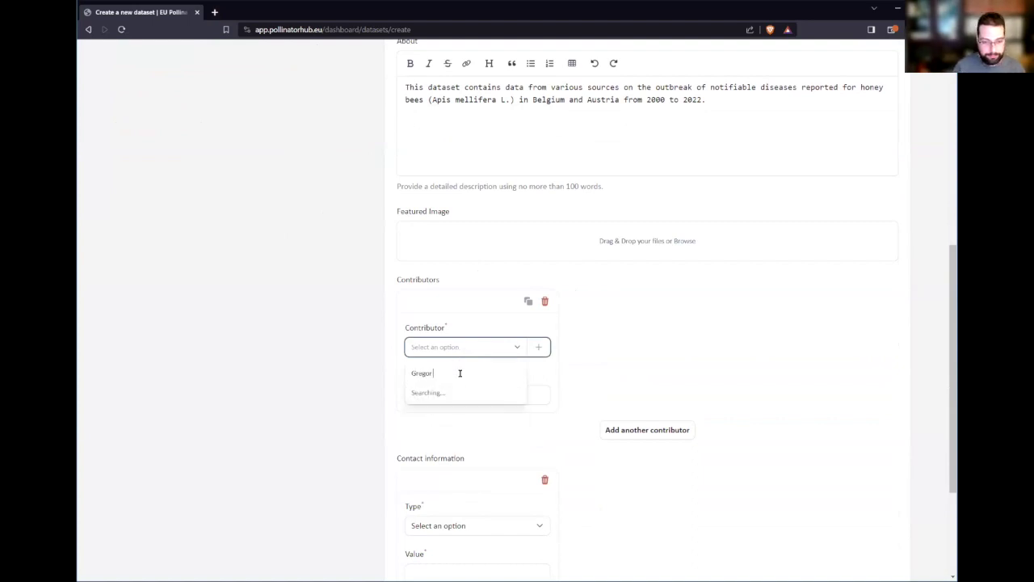
left_click(454, 393)
left_click(455, 395)
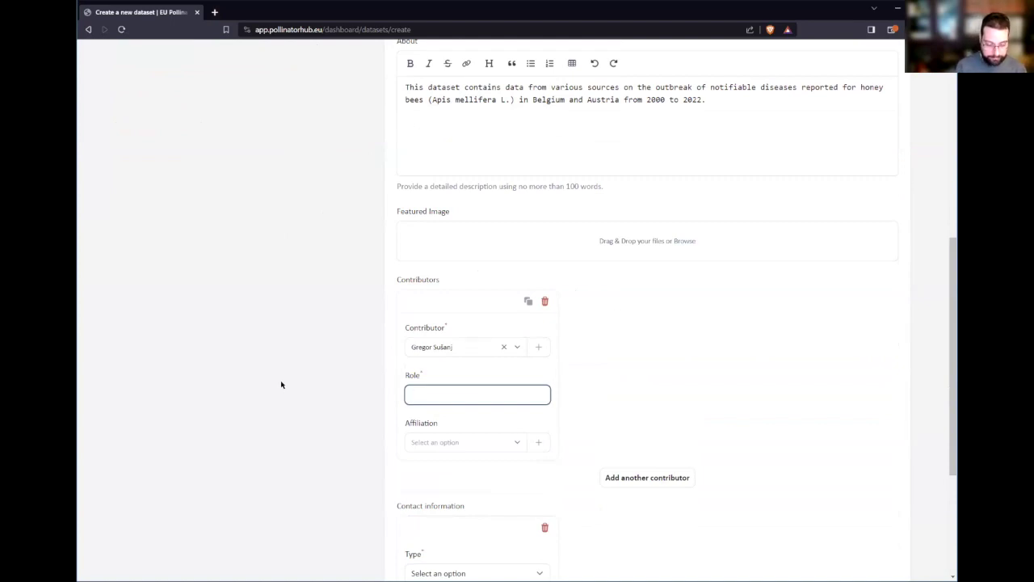
type("Example Author")
left_click(299, 444)
scroll(646, 369, "down", 3)
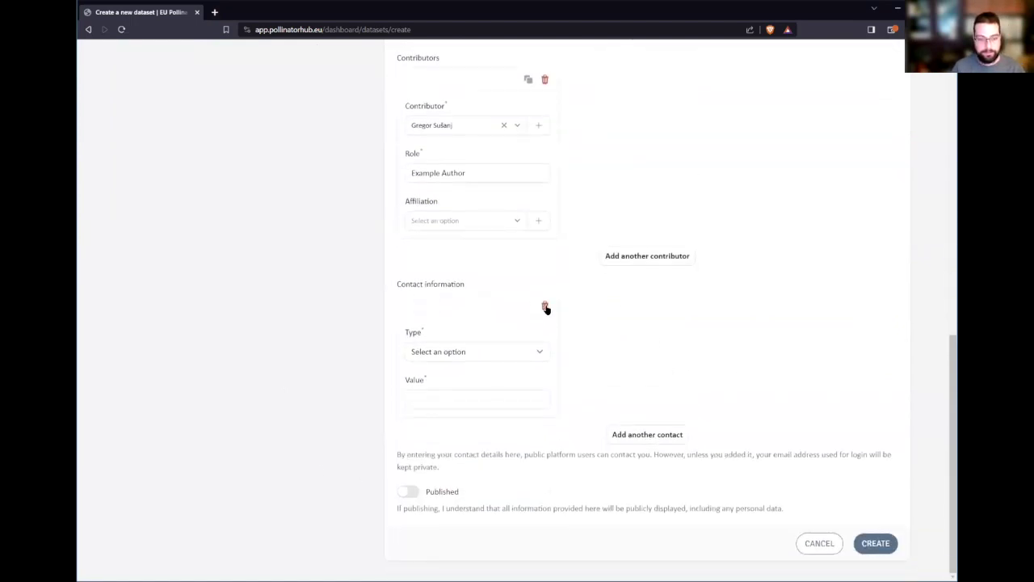
- Remove the empty contact entry, mark the dataset Published, and create it
left_click(545, 307)
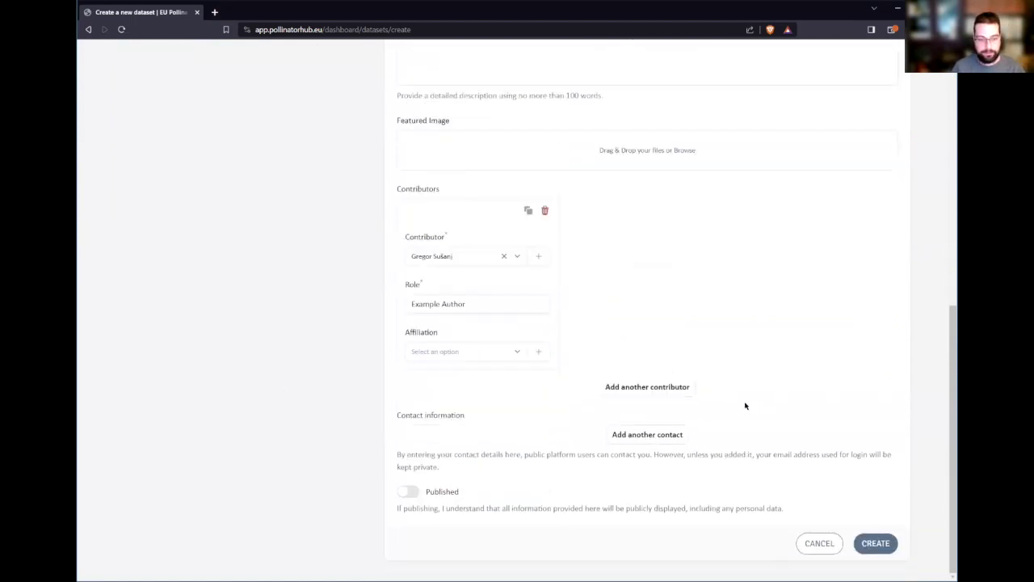
left_click(408, 493)
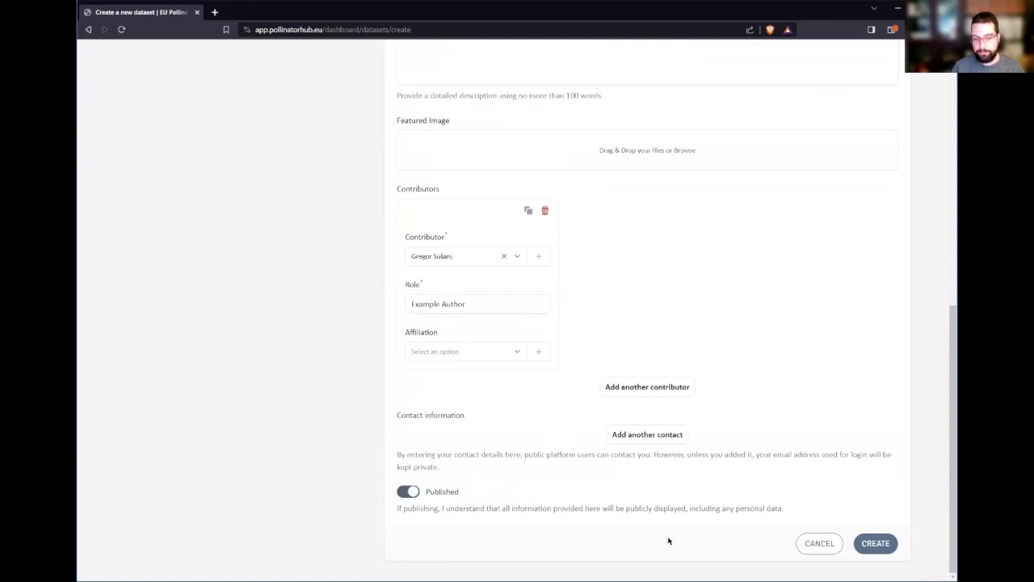
left_click(876, 544)
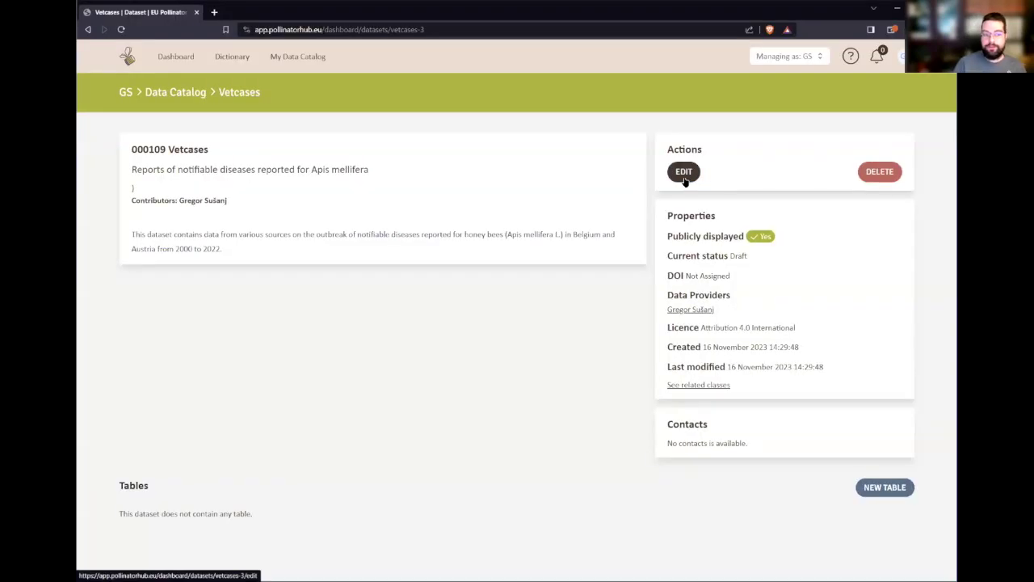
- Open the Vetcases edit form, scroll through it, and cancel without changes
left_click(684, 173)
scroll(663, 413, "down", 3)
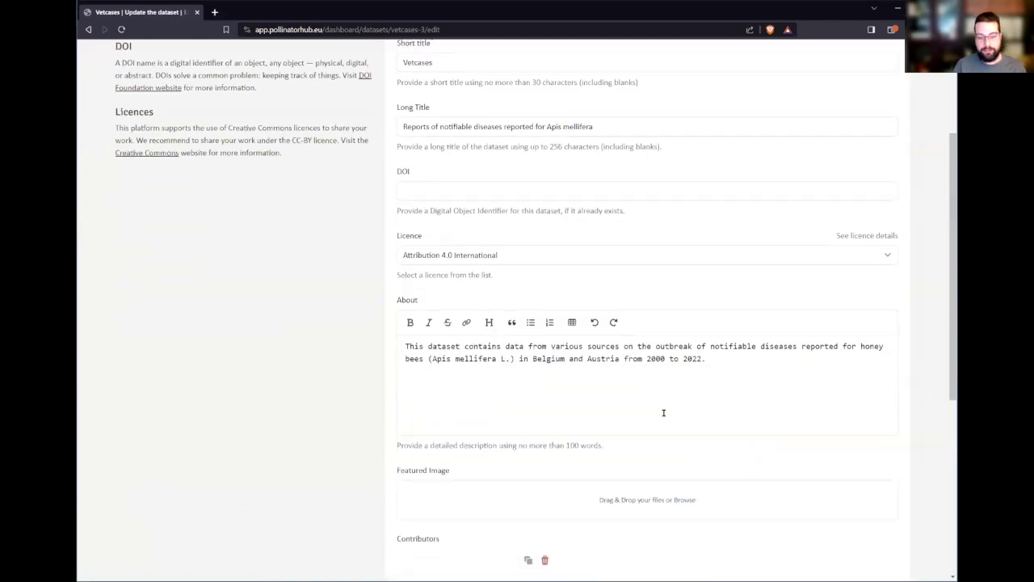
scroll(589, 390, "up", 3)
scroll(633, 363, "down", 6)
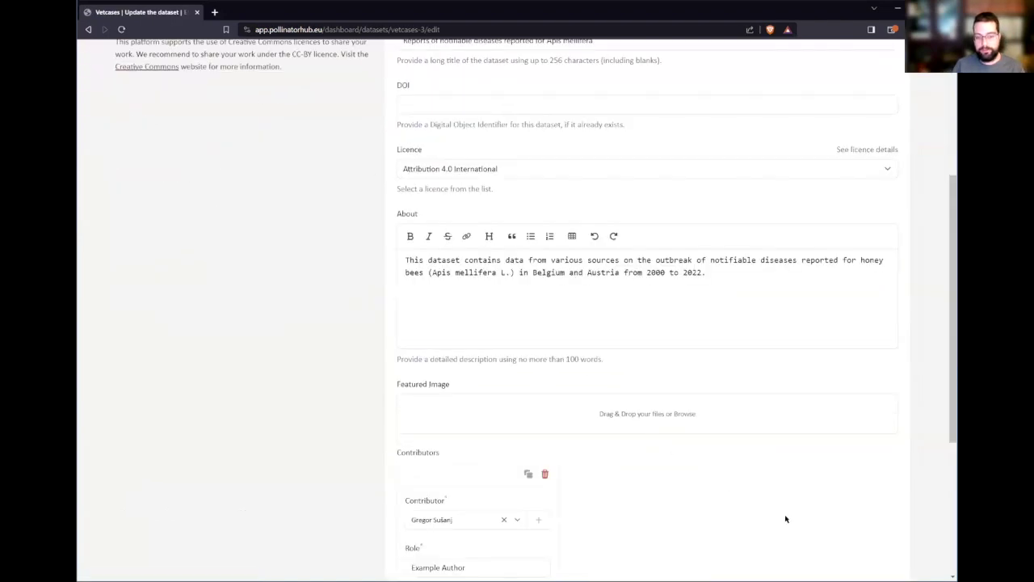
scroll(709, 458, "down", 1)
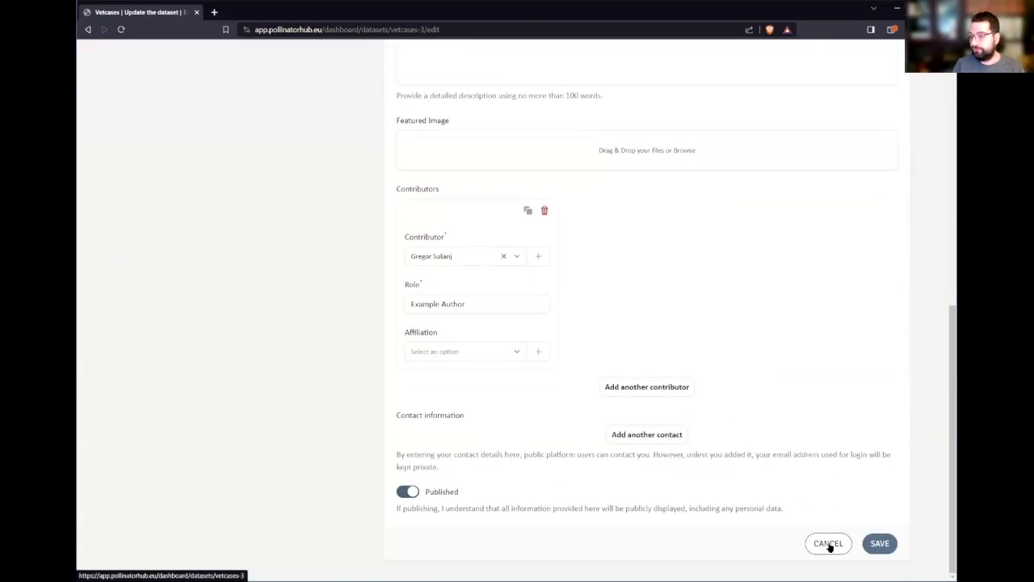
left_click(828, 545)
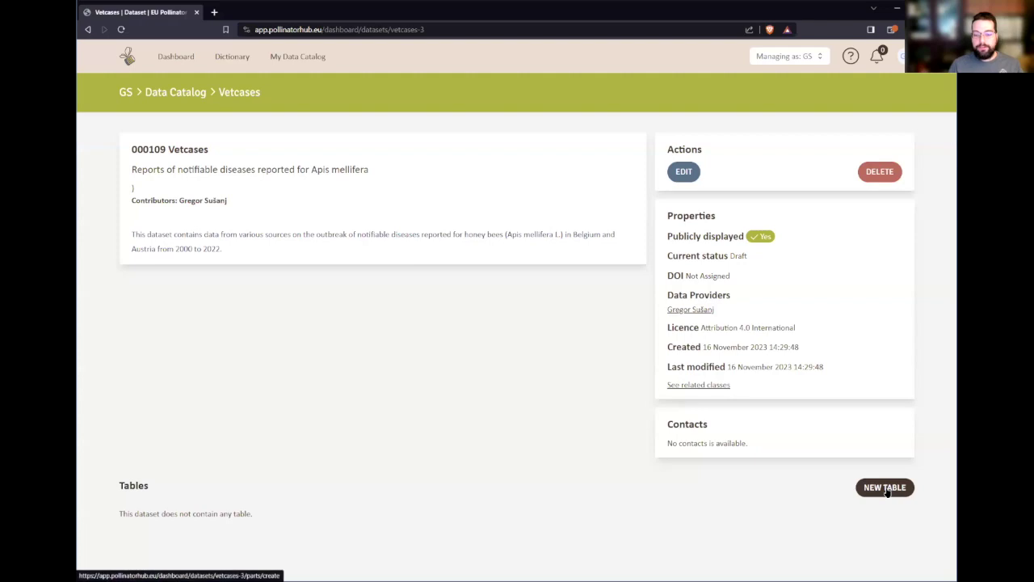
- Create the Disease References table as own data, with the pasted 3-record honey bee disease description
left_click(886, 488)
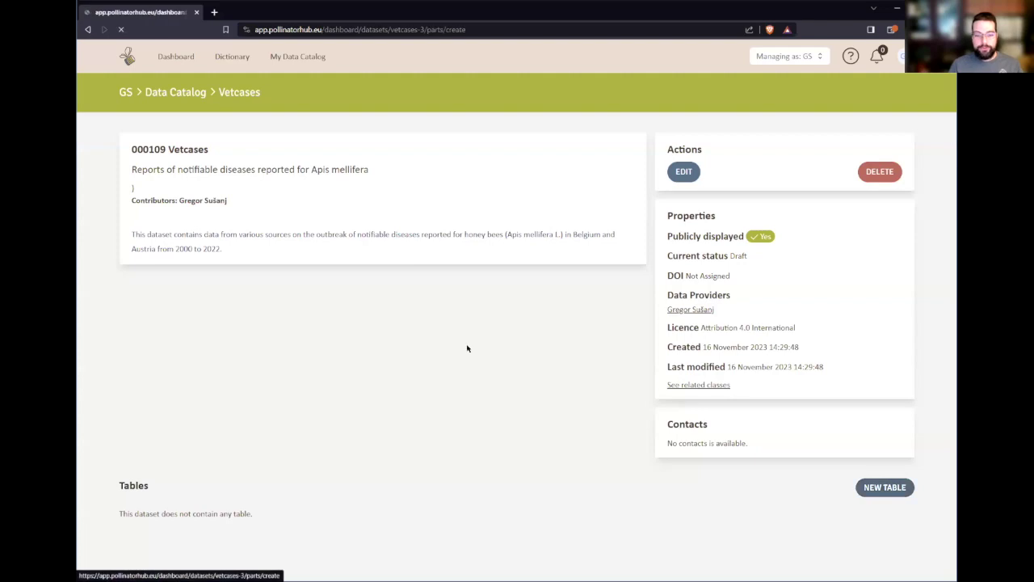
scroll(509, 318, "down", 2)
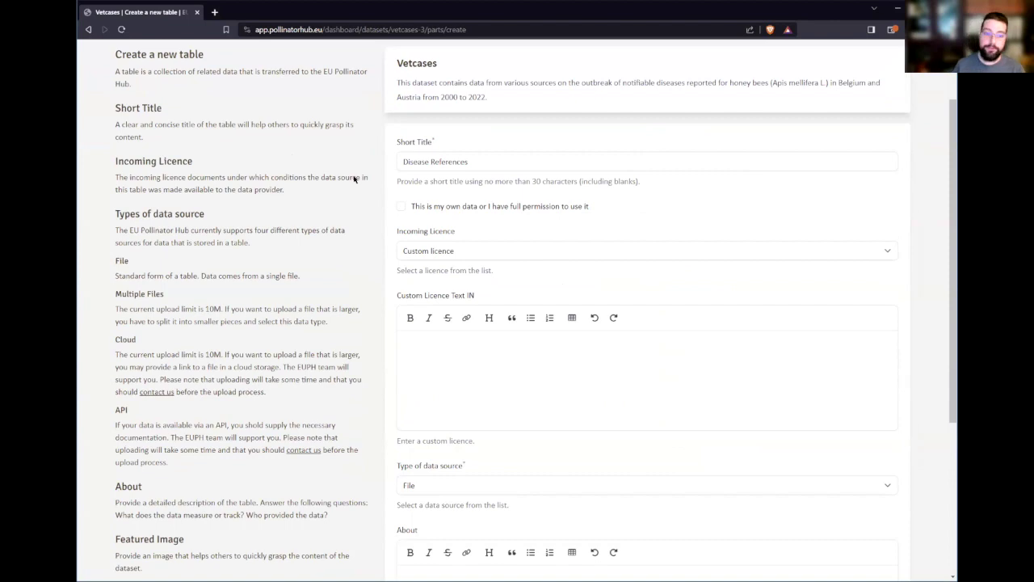
left_click(400, 209)
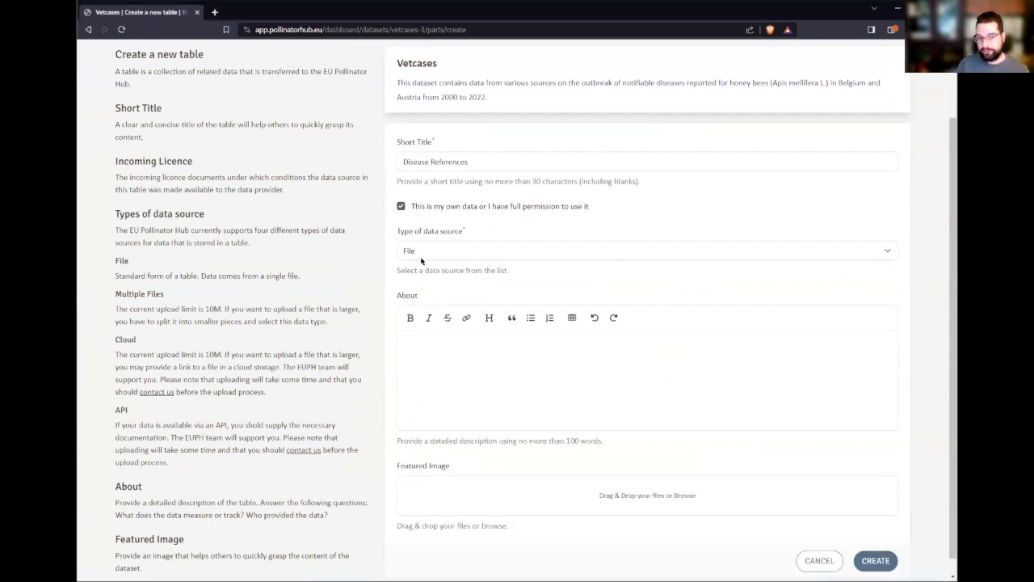
right_click(583, 207)
left_click(592, 181)
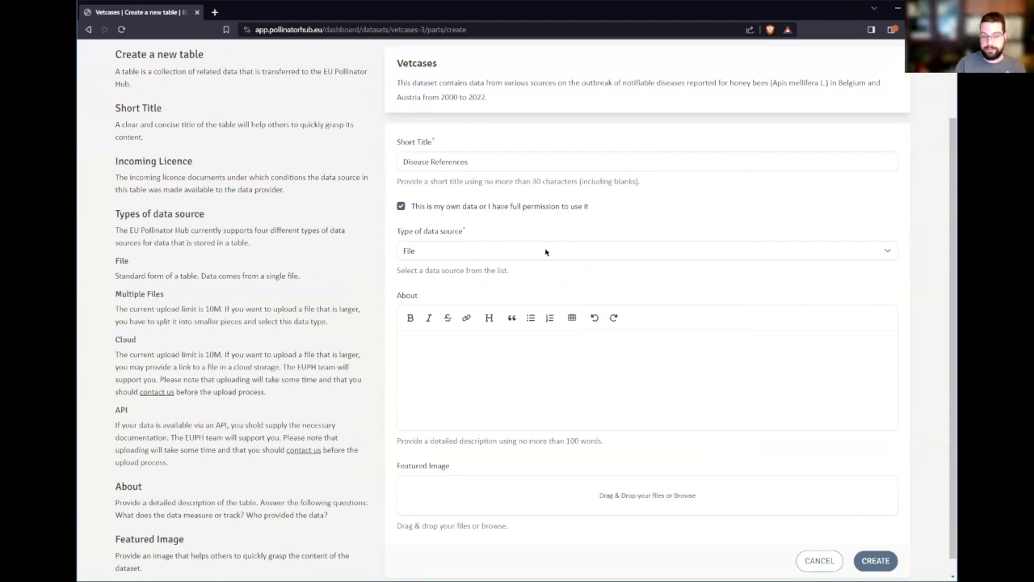
left_click(503, 404)
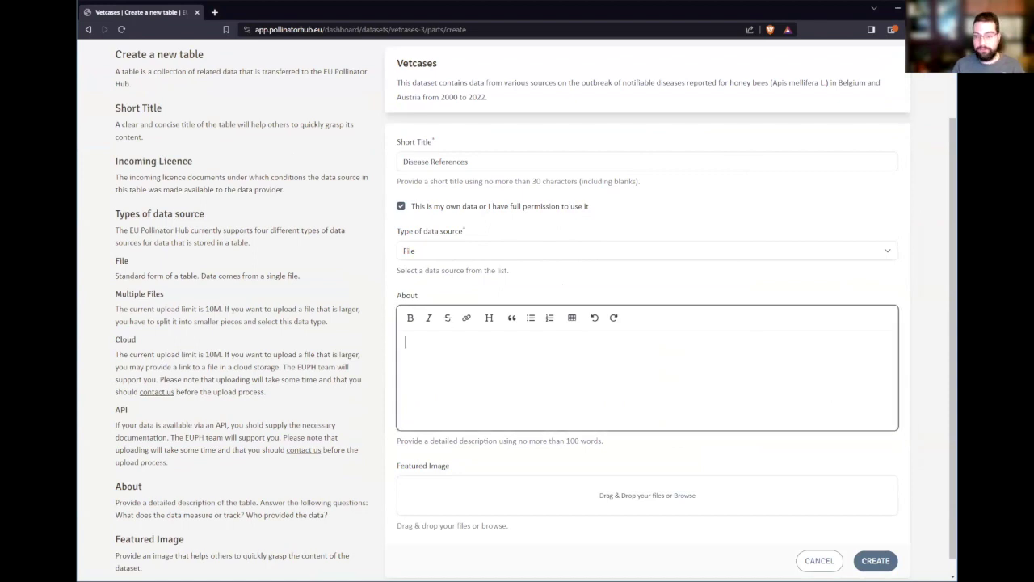
key("alt+Tab")
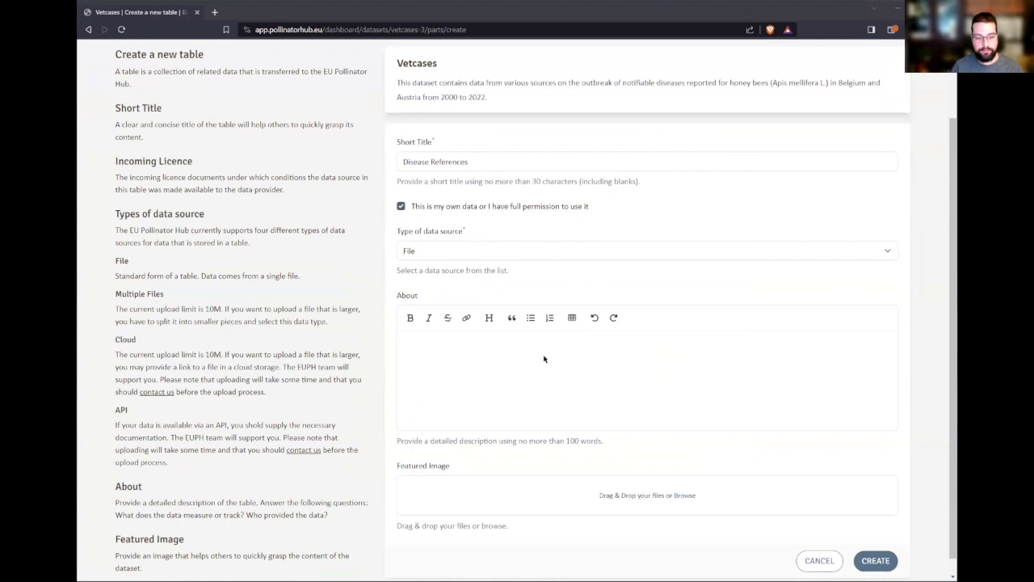
type("This table contains 3 records with the description of honey bee diseases.")
left_click(875, 543)
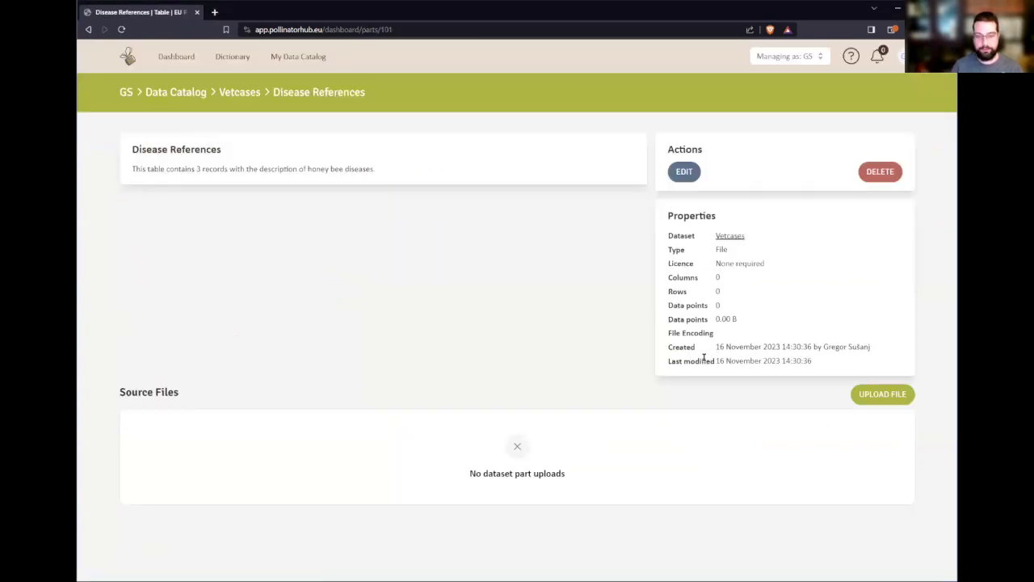
- Choose 01_vetcases_table_ref_disease.csv from the Desktop vetcases folder for upload
left_click(883, 394)
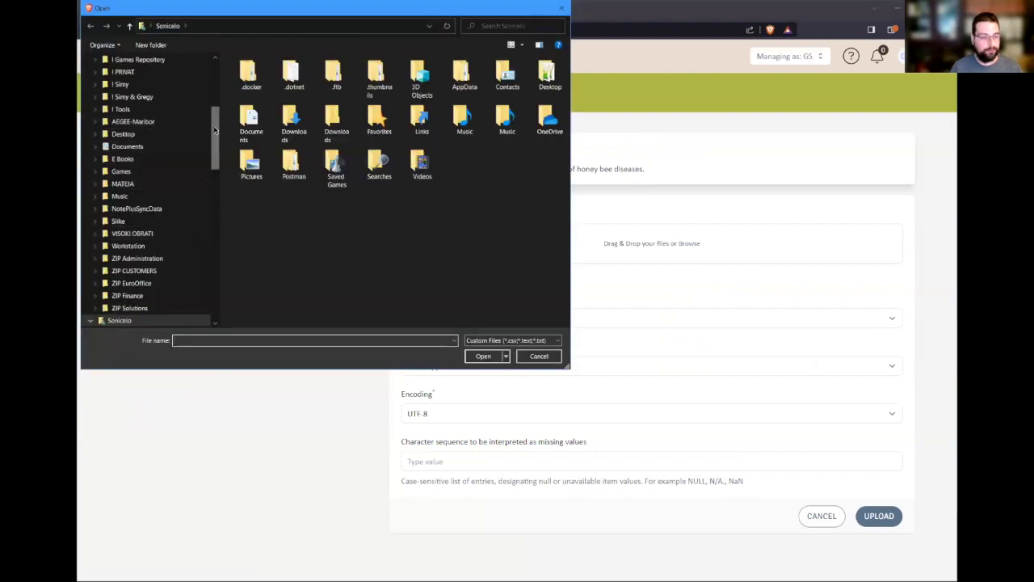
left_click_drag(216, 132, 216, 84)
left_click(118, 76)
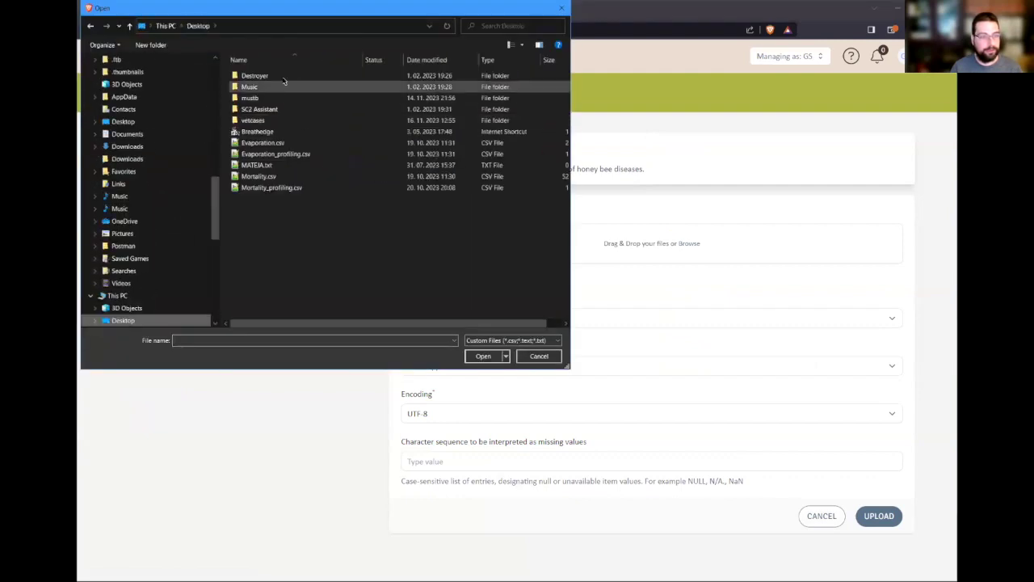
double_click(269, 119)
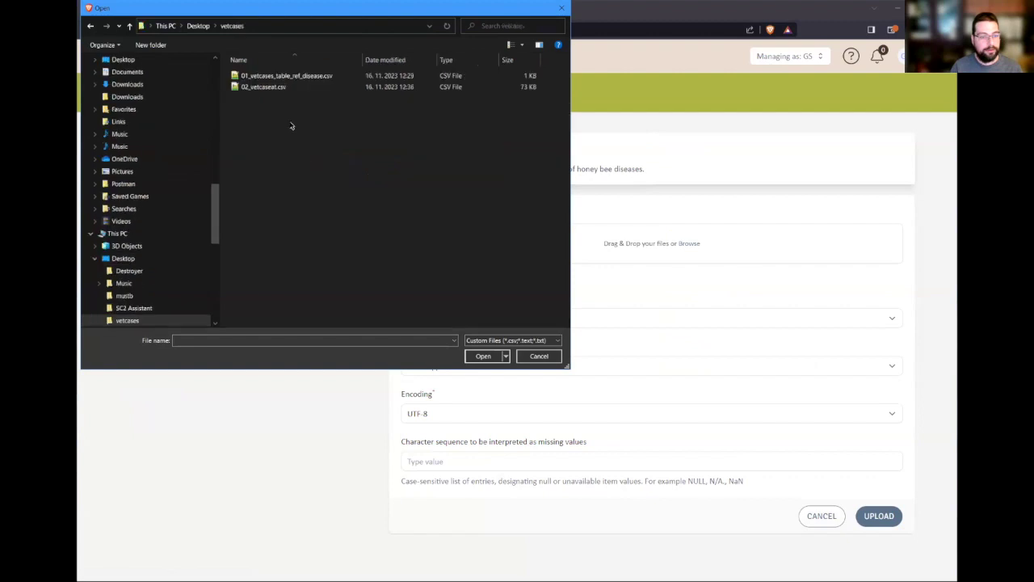
left_click(273, 78)
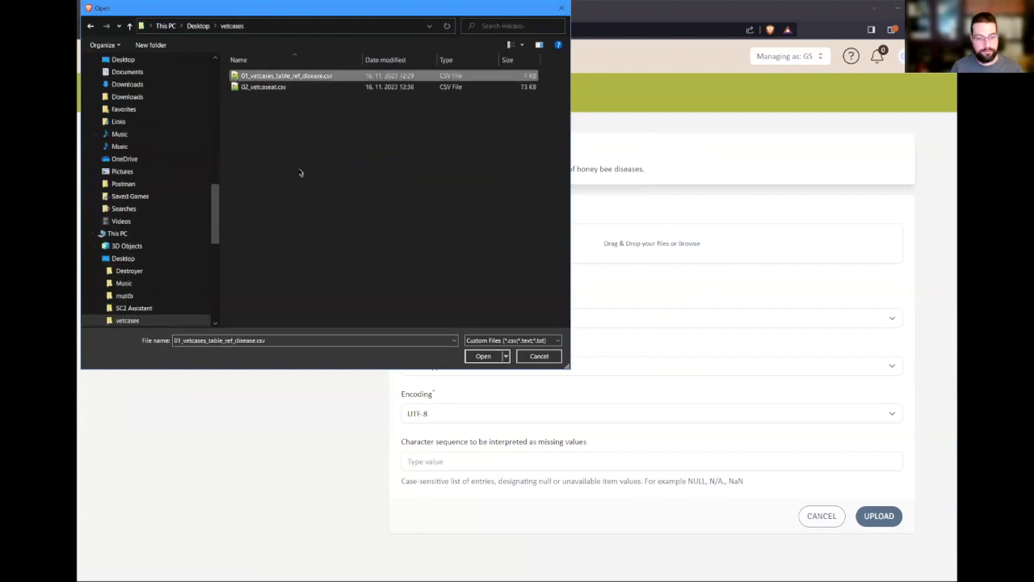
left_click(483, 356)
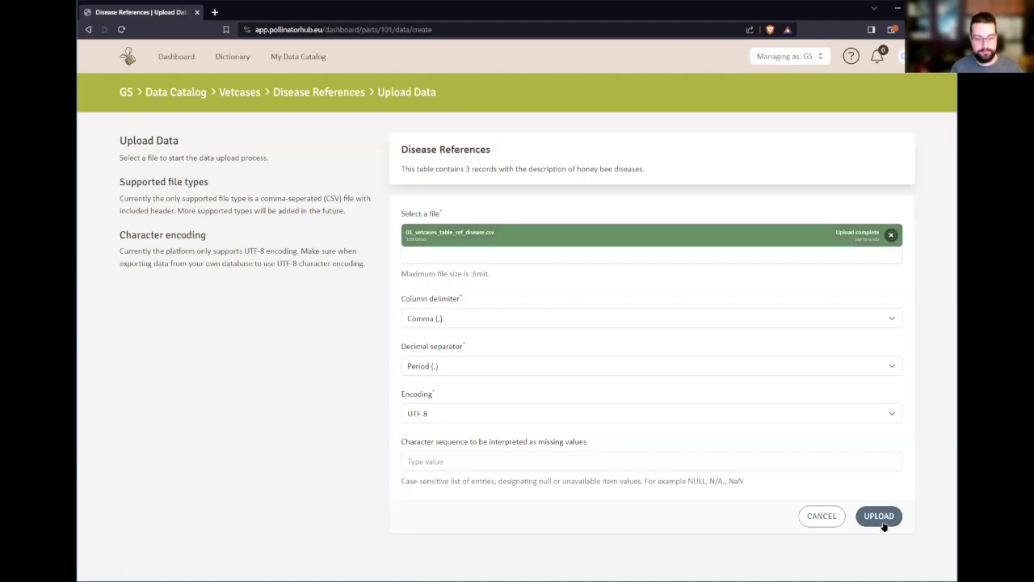
- Upload the file and inspect the single merged column header in Profiling
left_click(881, 521)
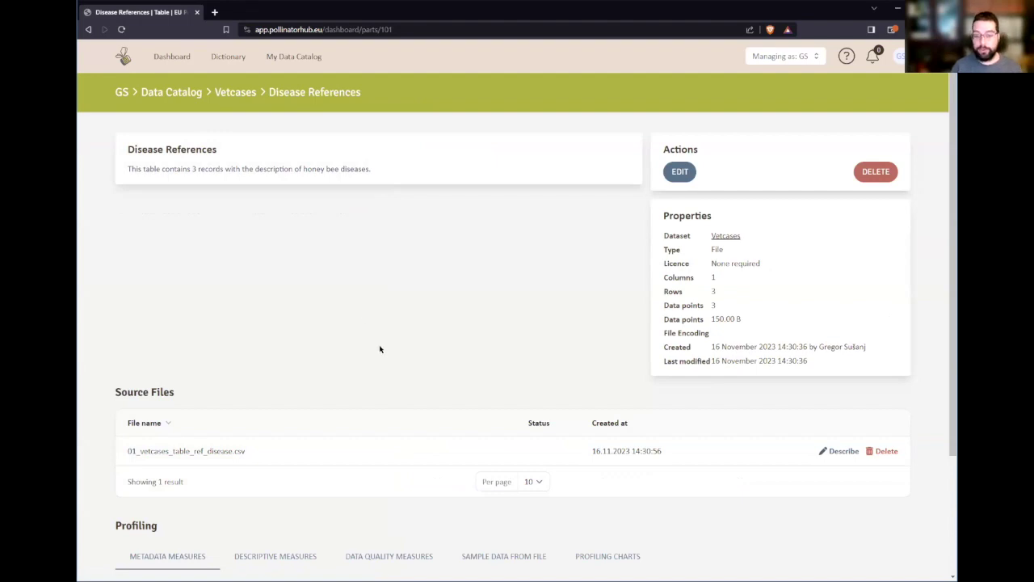
scroll(379, 350, "down", 2)
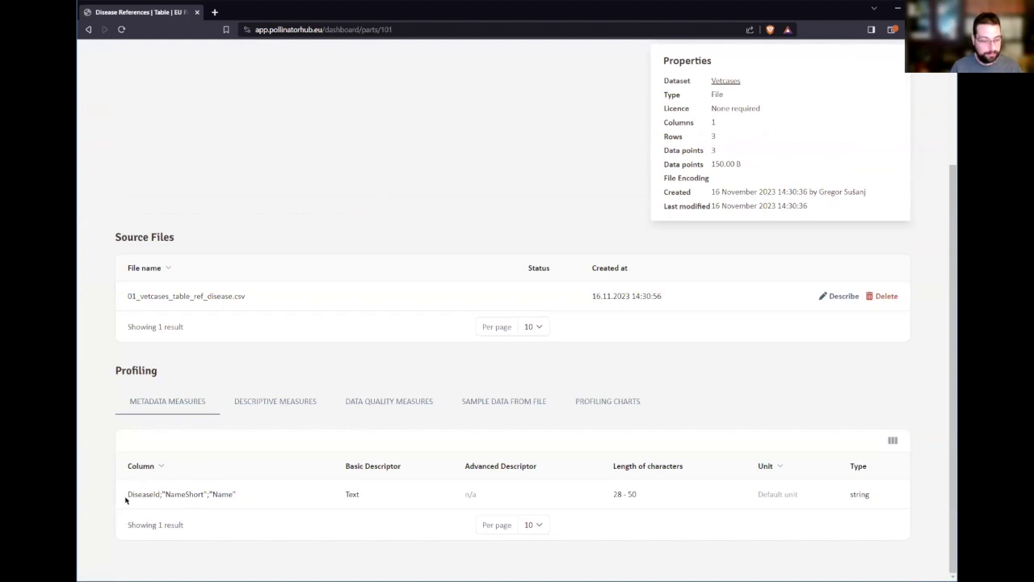
left_click_drag(127, 495, 247, 492)
left_click(179, 501)
left_click(250, 502)
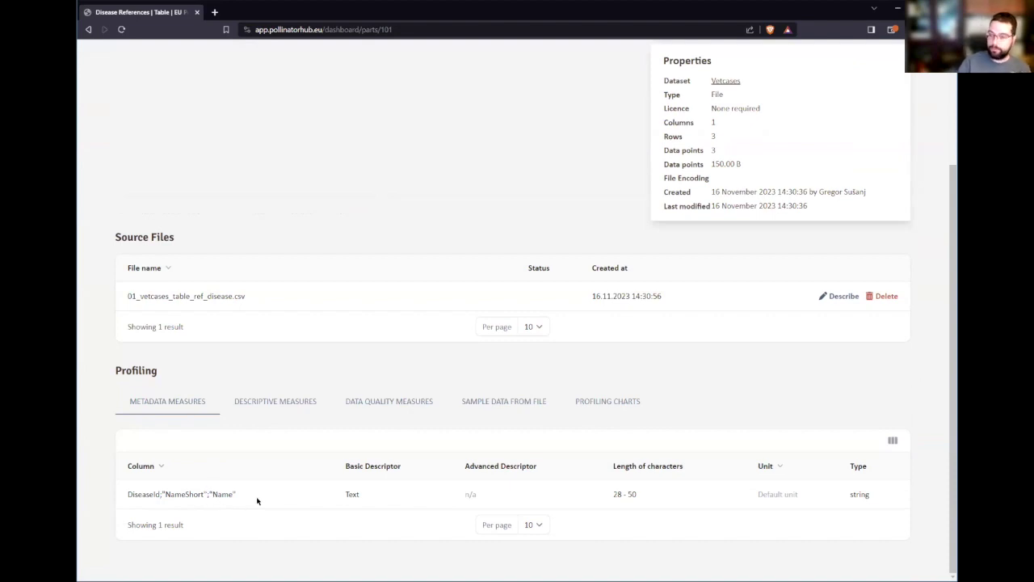
- Delete the source file and re-upload the disease CSV with a Semicolon column delimiter
left_click(886, 296)
left_click(609, 348)
left_click(874, 396)
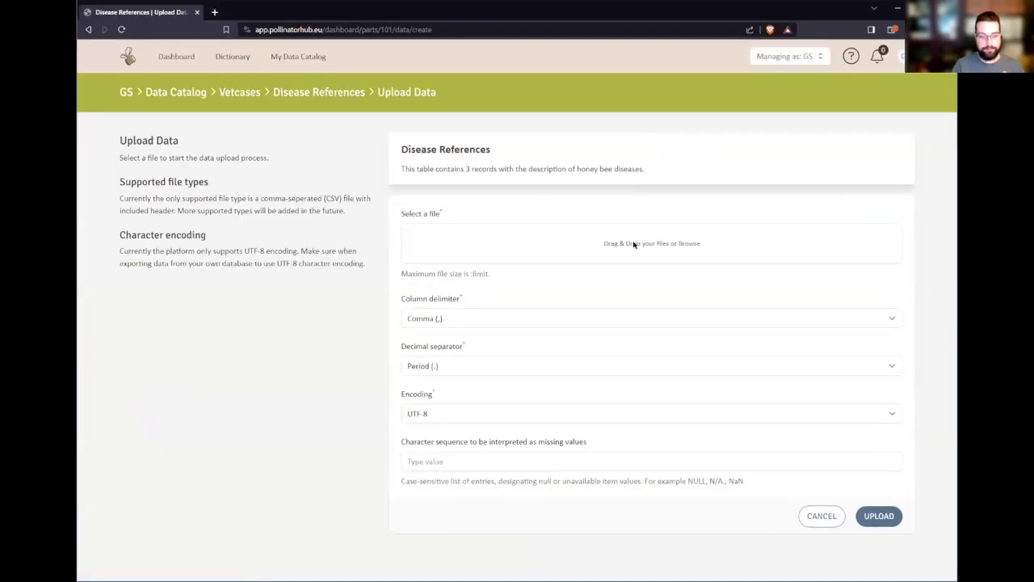
left_click(634, 243)
left_click(277, 76)
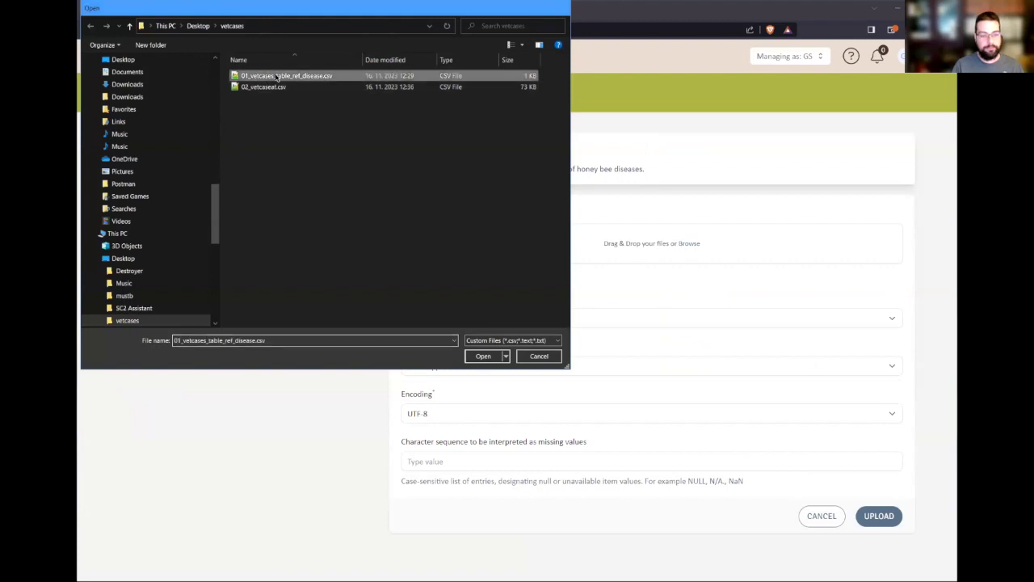
left_click(485, 353)
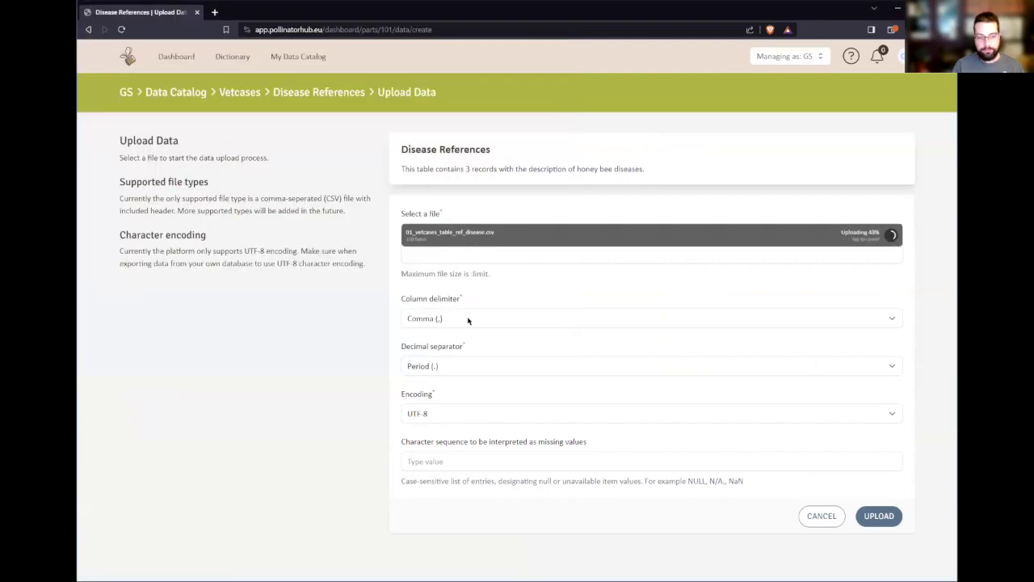
left_click(468, 321)
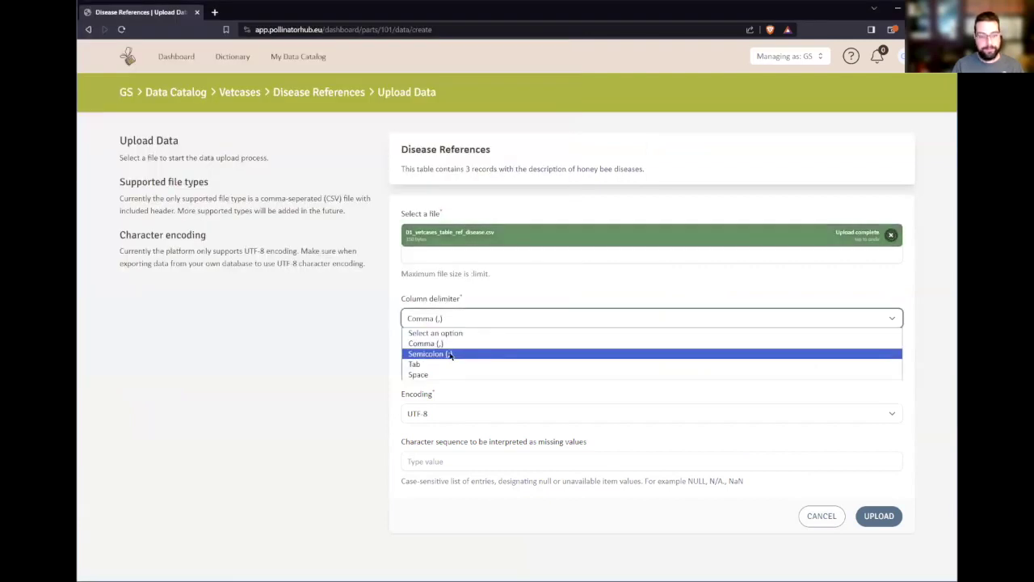
left_click(450, 354)
left_click(873, 515)
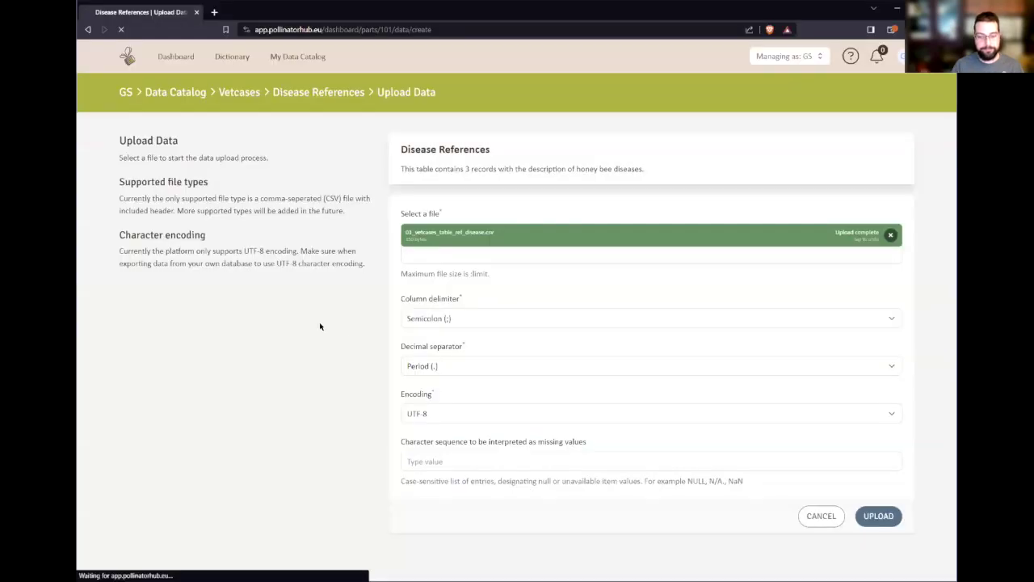
- Check the sample rows of the re-parsed disease file
scroll(322, 323, "down", 3)
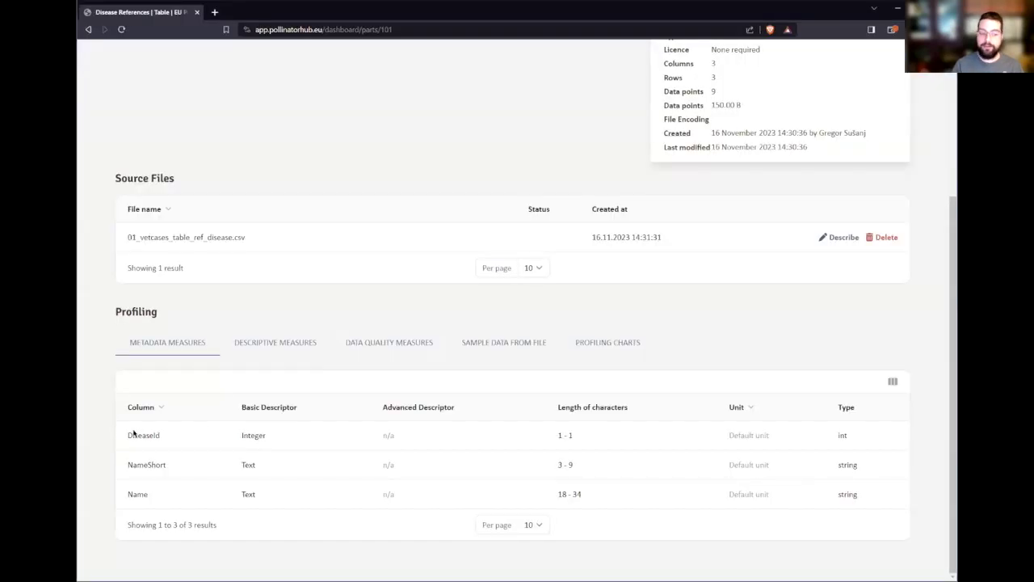
left_click_drag(133, 435, 166, 504)
left_click(269, 512)
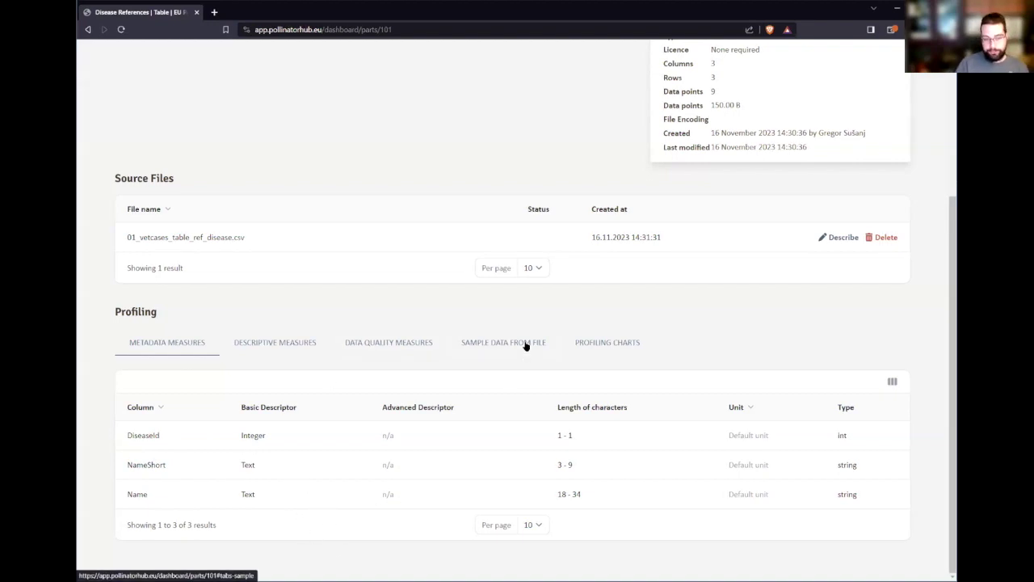
left_click(525, 342)
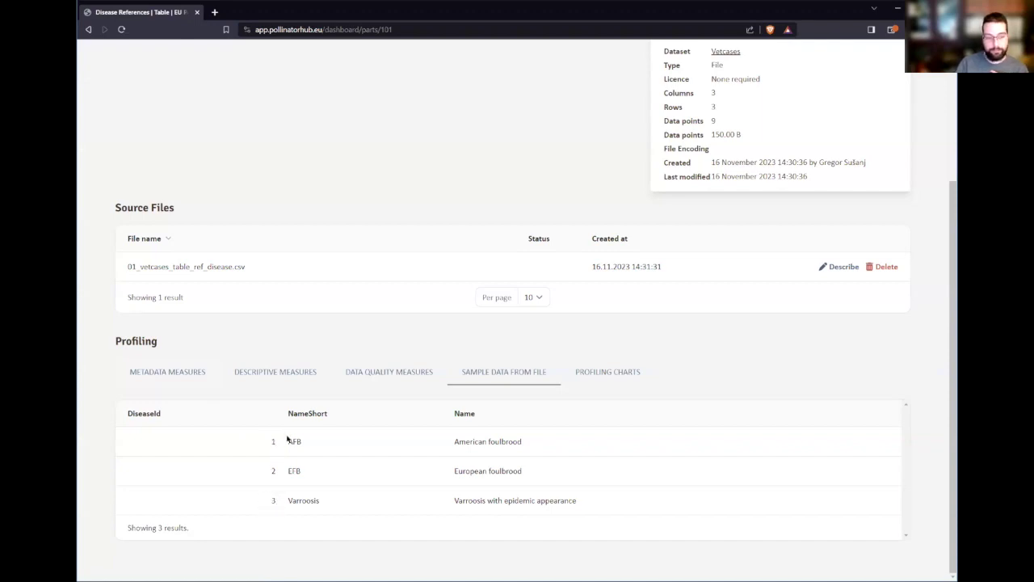
left_click(189, 378)
- Review DiseaseId as int and NameShort/Name as string, then the descriptive statistics
scroll(813, 460, "down", 1)
double_click(843, 435)
left_click(848, 436)
double_click(843, 435)
double_click(847, 466)
double_click(848, 494)
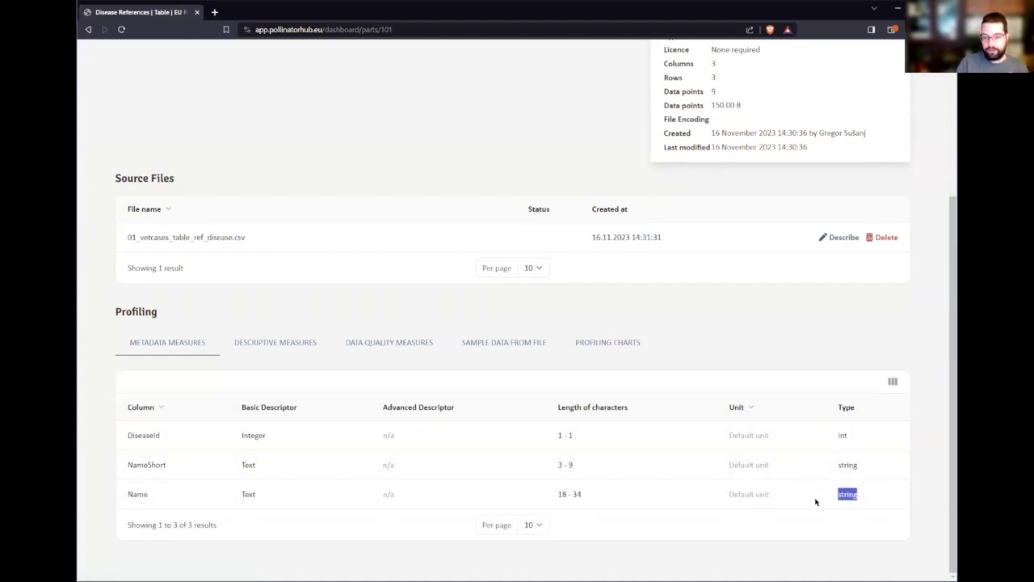
double_click(253, 435)
left_click(446, 513)
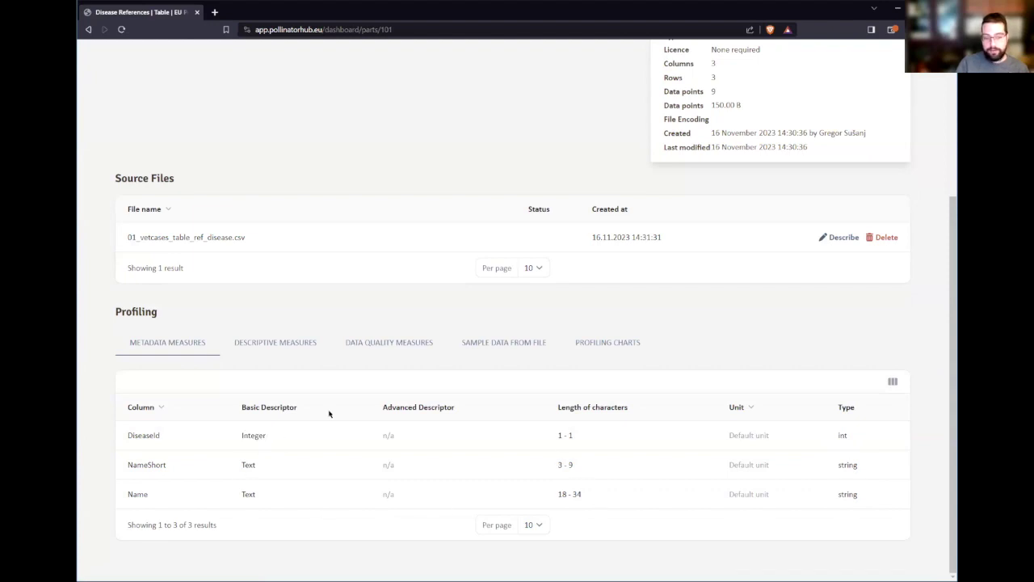
left_click(293, 347)
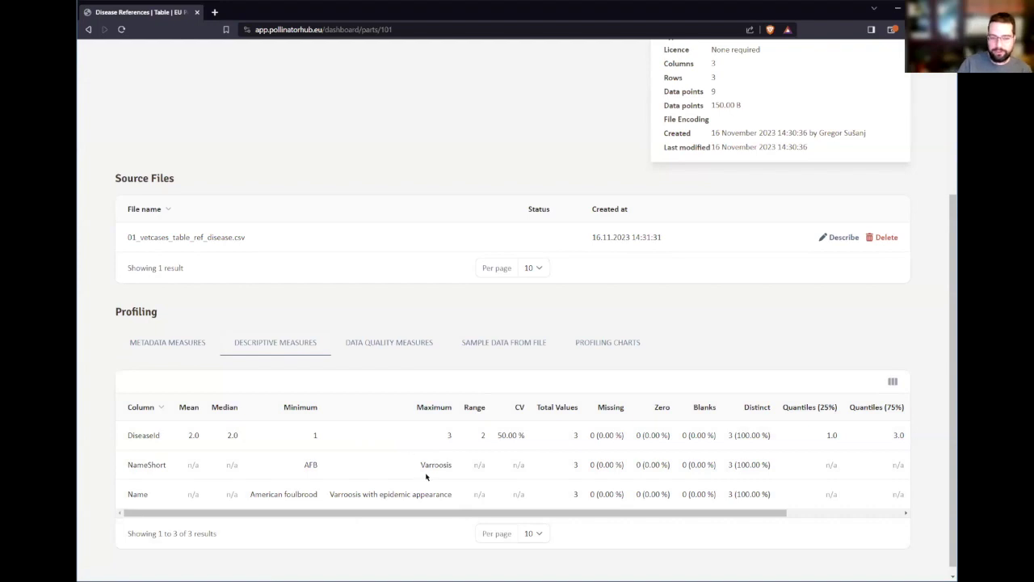
scroll(526, 476, "up", 3)
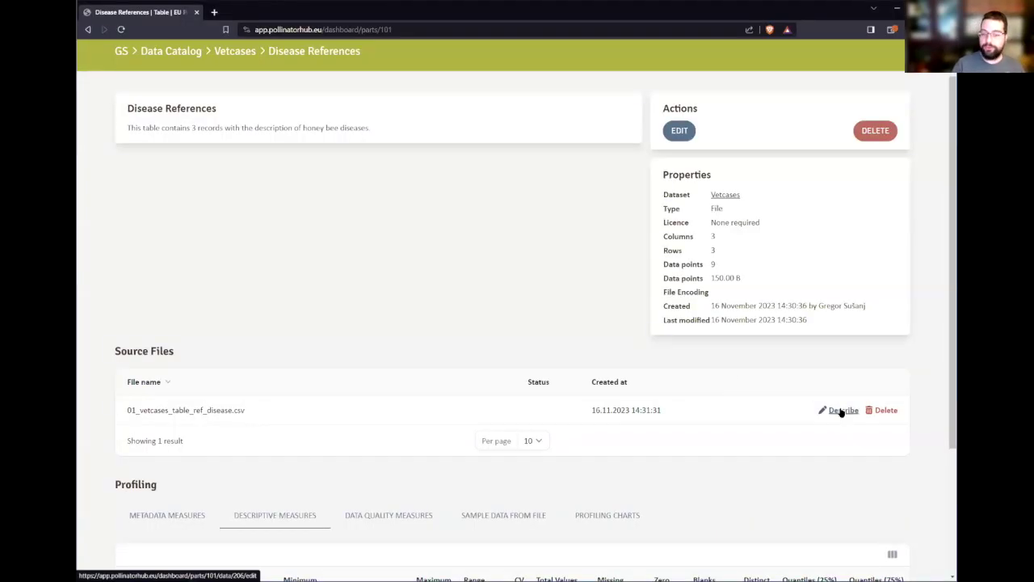
- Open the source file's column description form and paste the prepared DiseaseId description
left_click(841, 412)
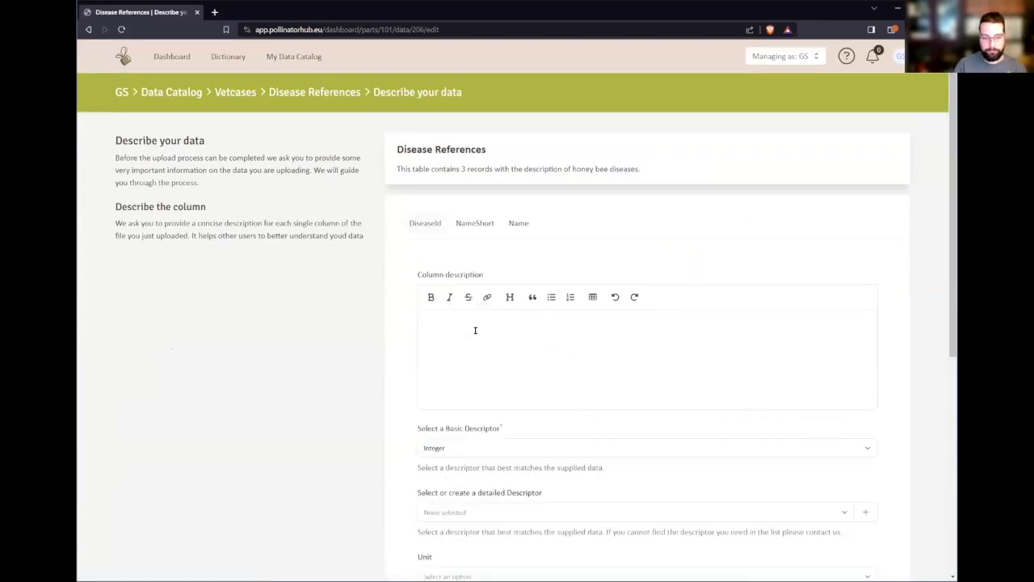
scroll(418, 131, "down", 1)
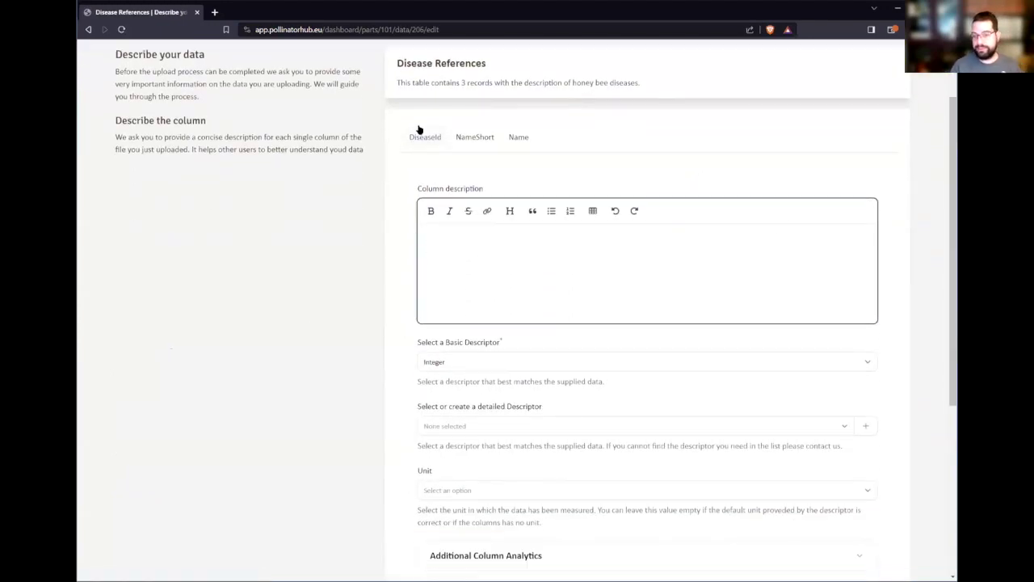
key("alt+Tab")
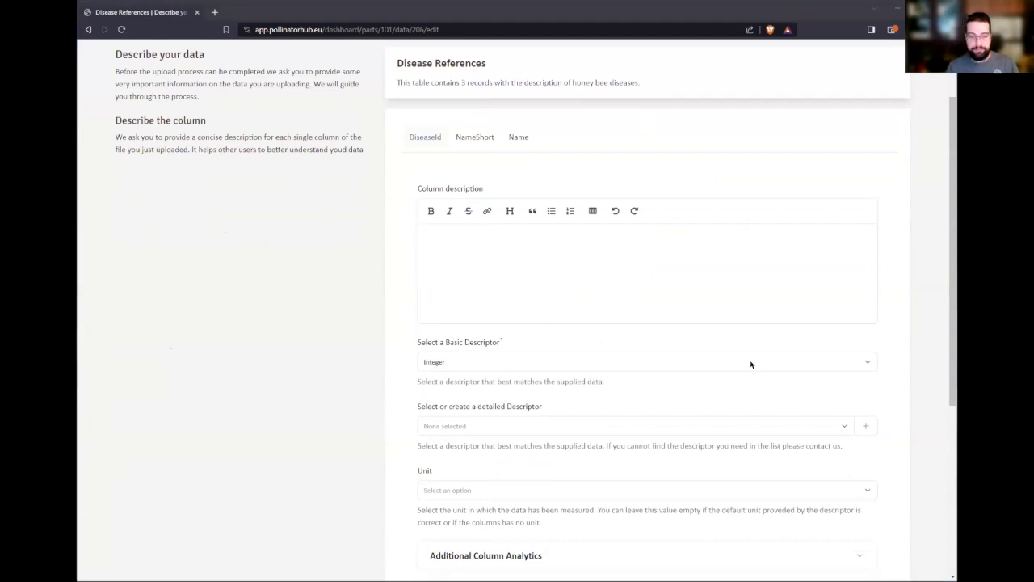
key("alt+Tab")
type("An identifier used to identify a row. Automatically enumerated starting from number 1.")
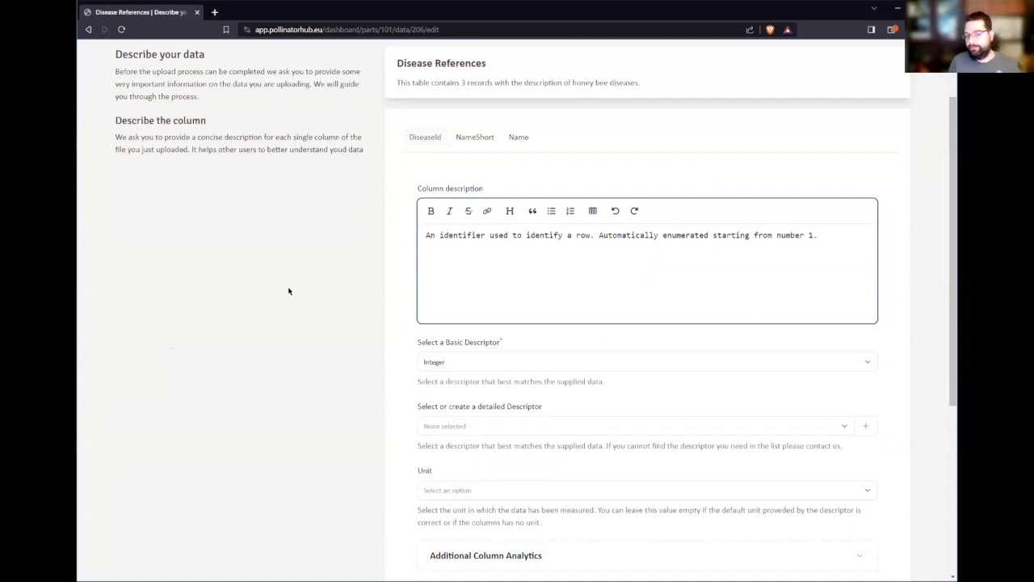
- Edit the DiseaseId description to say 'disease in our dataset, incremented by 1'
double_click(582, 234)
type("desises")
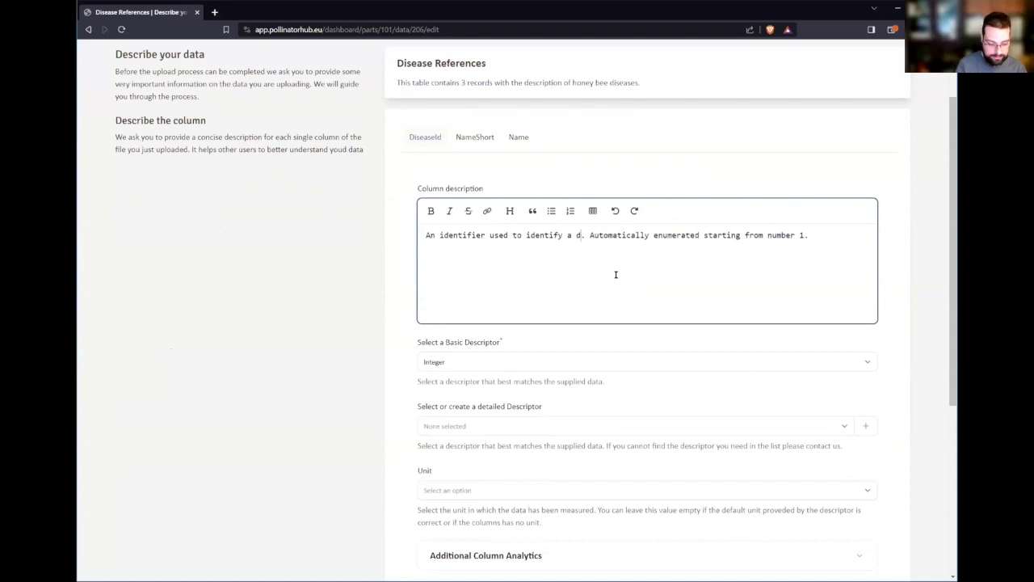
key("BackSpace")
key("BackSpace")
key("BackSpace")
key("BackSpace")
key("BackSpace")
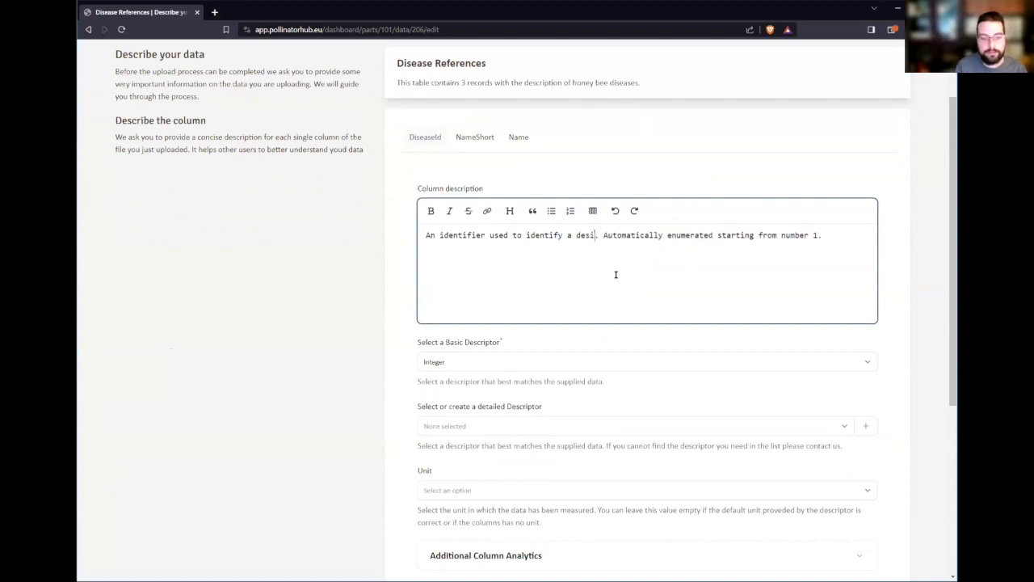
key("BackSpace")
type("isease in our dataset")
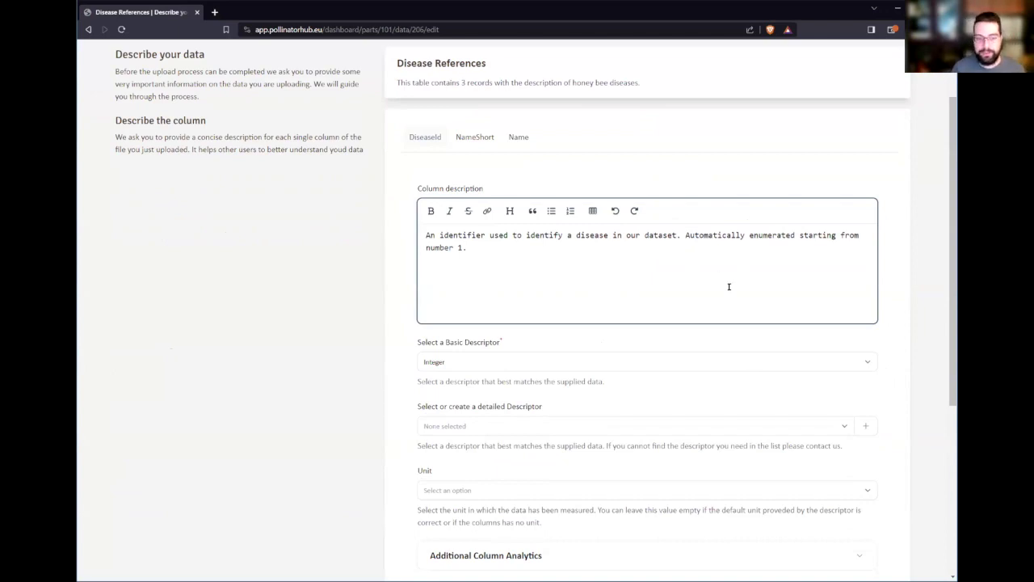
type(", incremented by o")
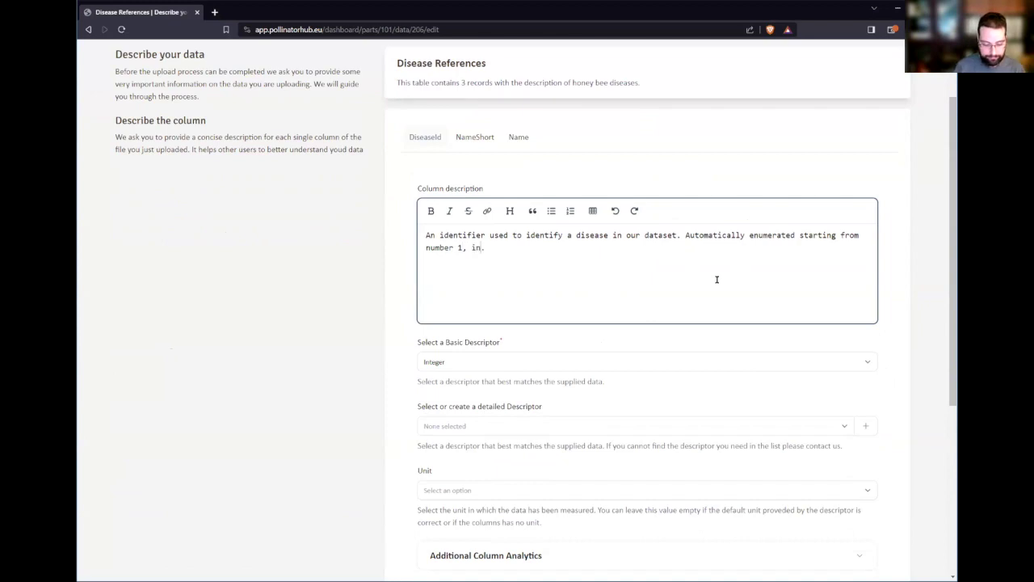
type("ne")
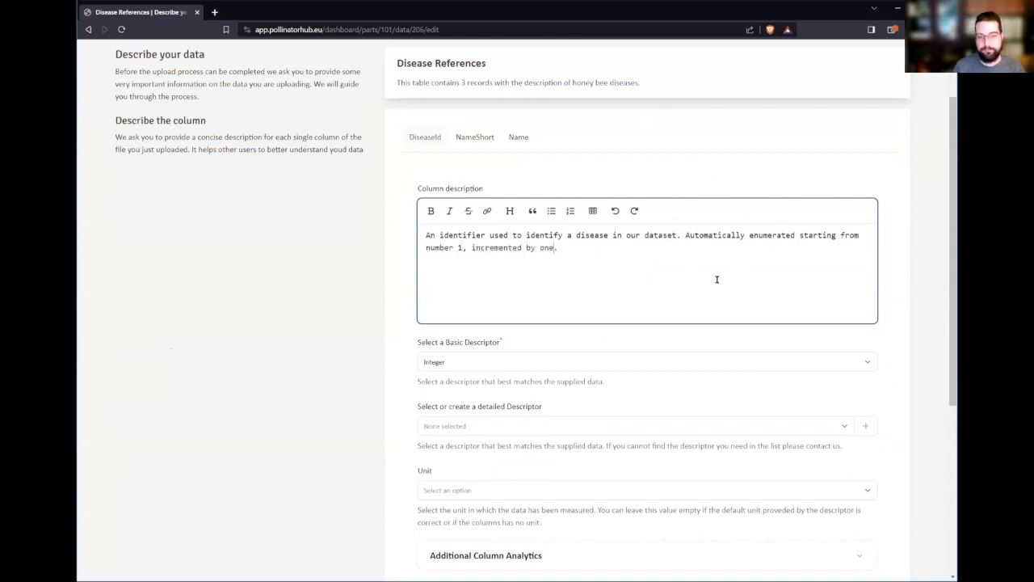
key("BackSpace")
key("BackSpace")
key("BackSpace")
type("1")
left_click(300, 346)
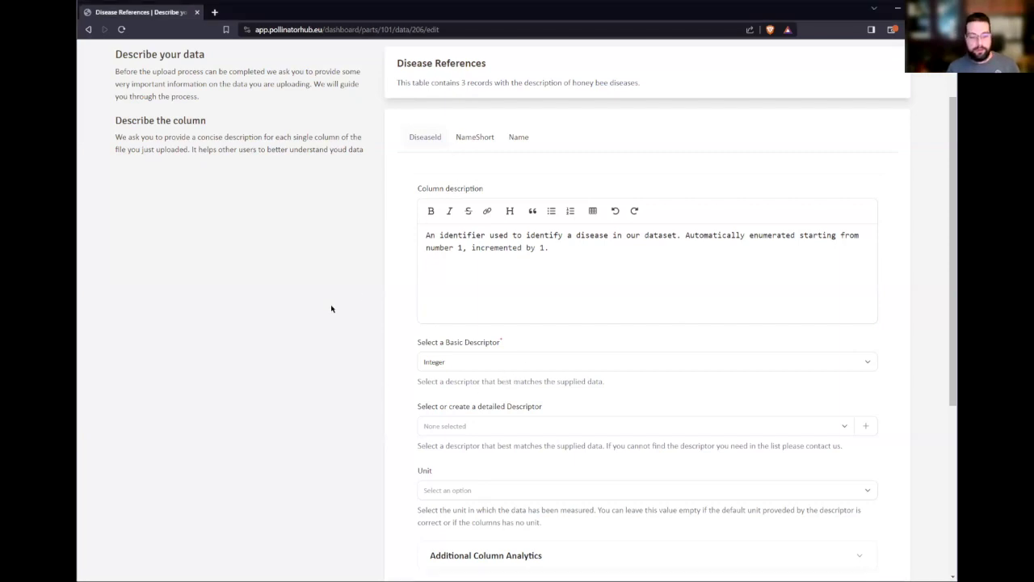
scroll(533, 351, "down", 2)
scroll(509, 420, "up", 2)
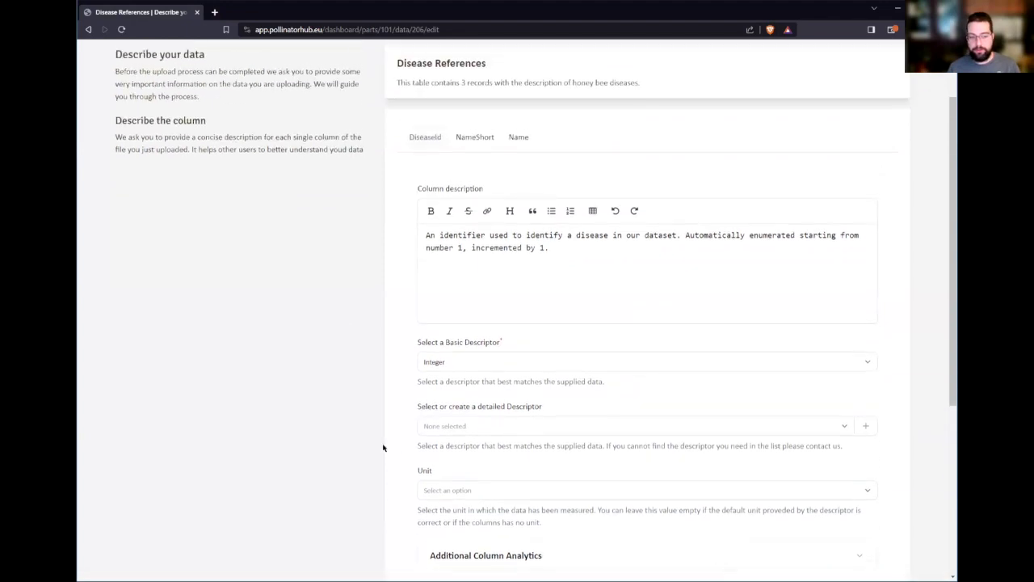
scroll(388, 436, "up", 1)
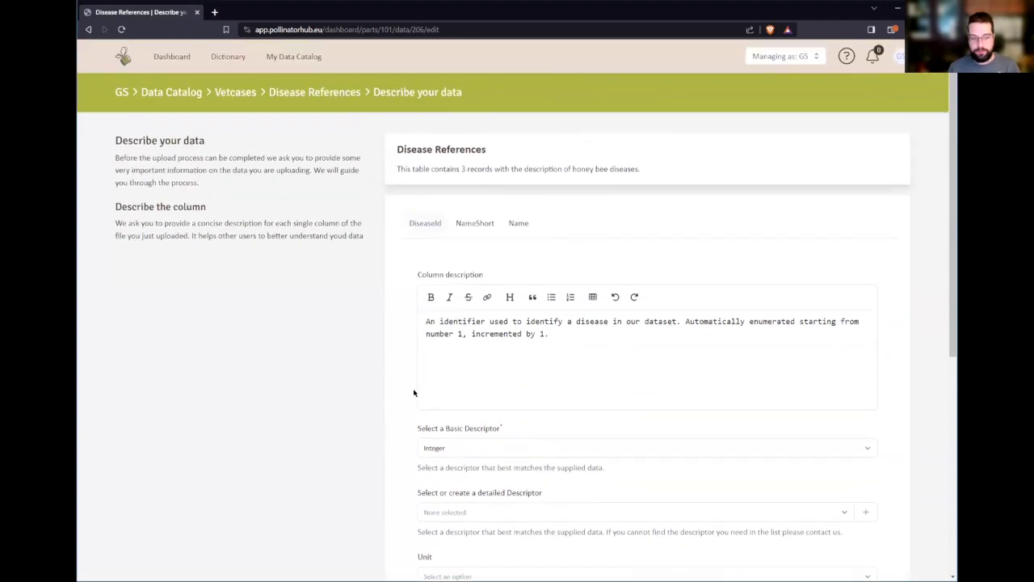
- Paste the abbreviation description into the NameShort column
left_click(476, 225)
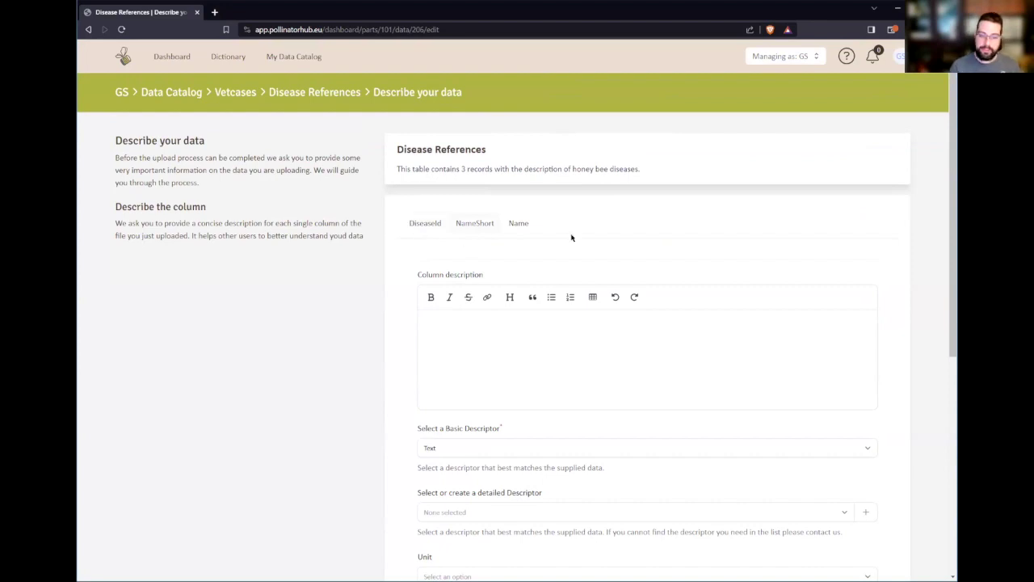
left_click(464, 351)
key("alt+Tab")
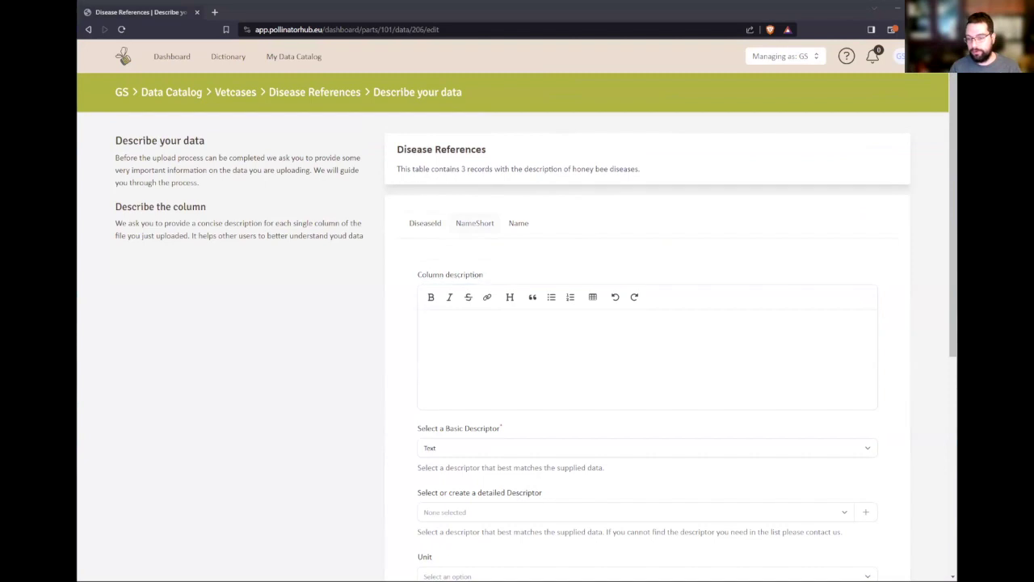
left_click(547, 356)
type("An abbreviation of the honey bee disease name.")
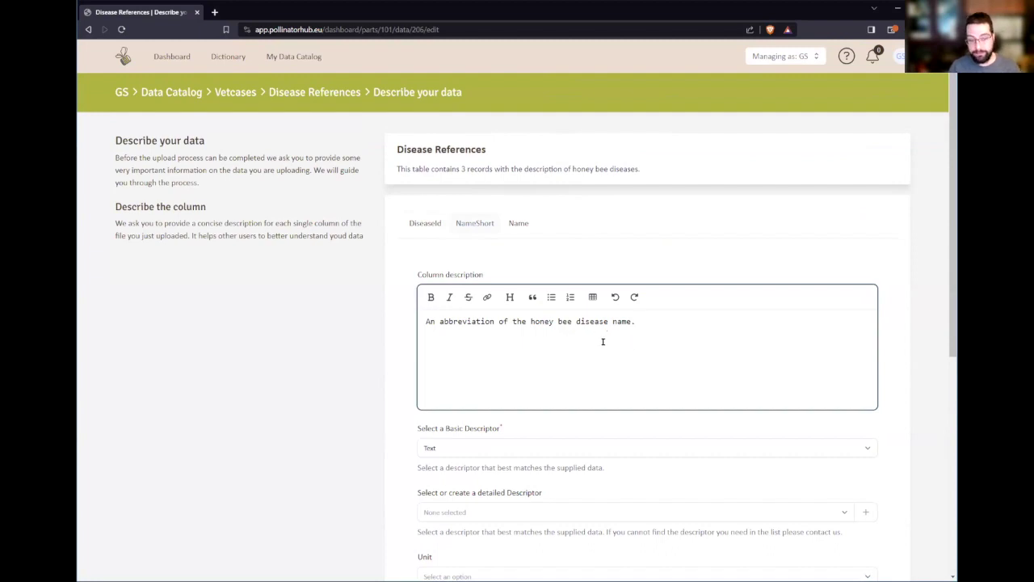
- Give Name the description 'A full name of the honey bee disease name.' and save with Update & Close
left_click(519, 225)
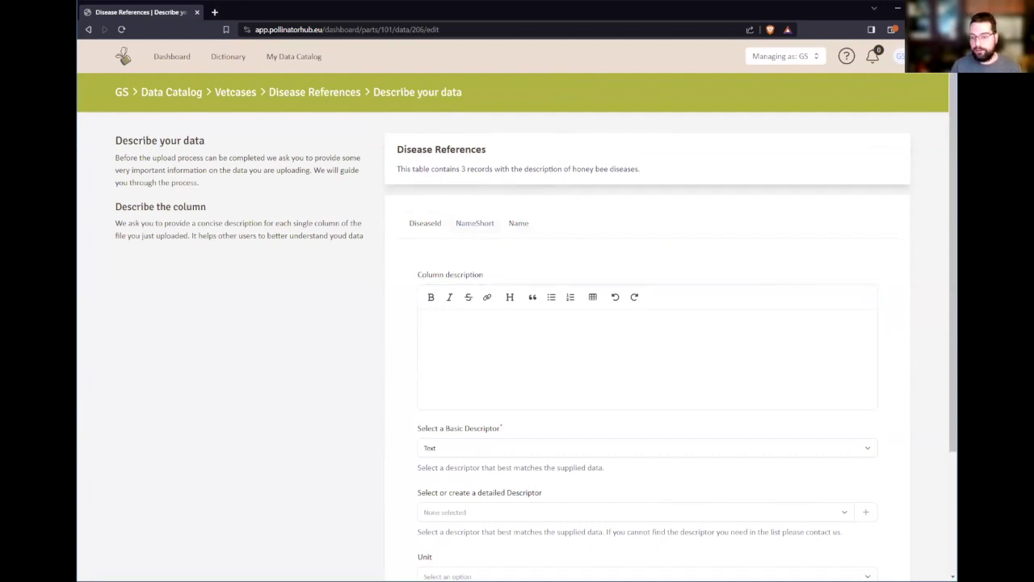
left_click(608, 364)
type("A full name of the honey bee disease name.")
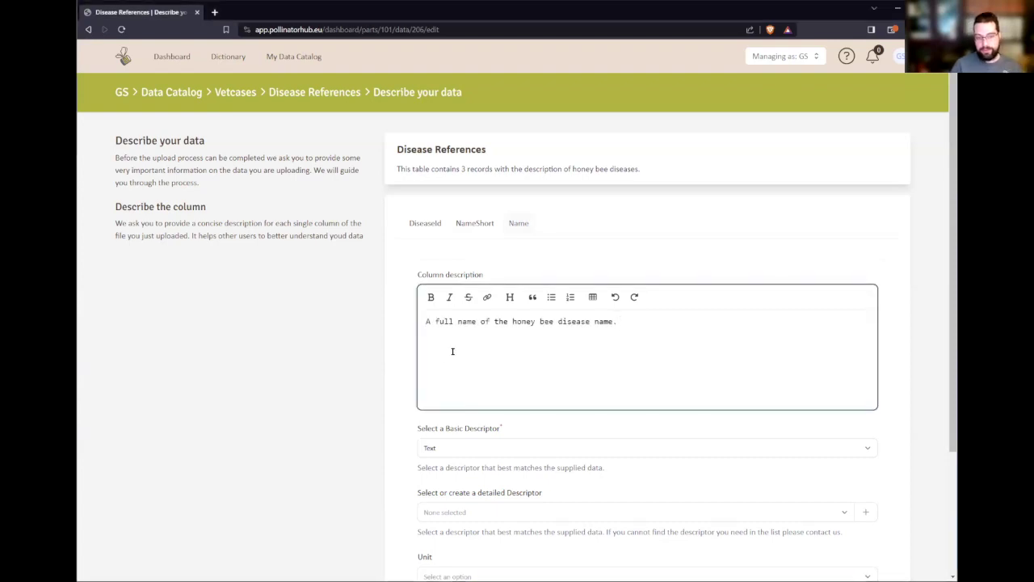
left_click(346, 350)
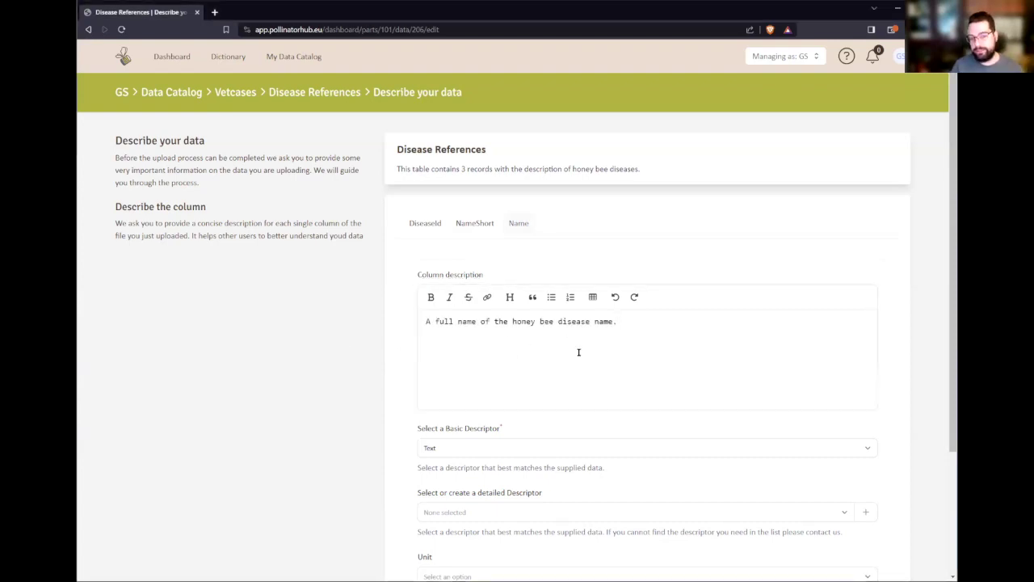
scroll(652, 363, "down", 1)
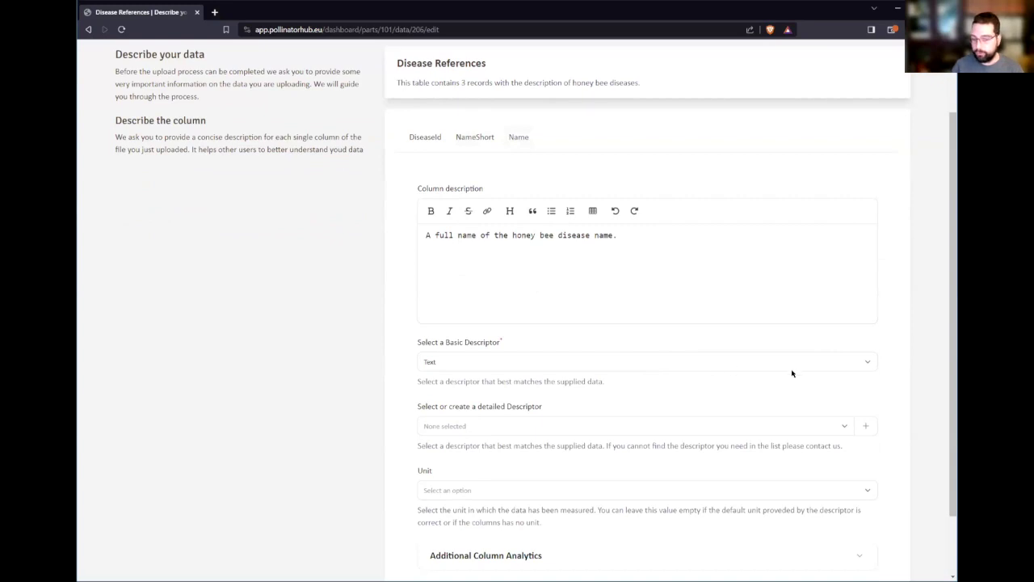
scroll(763, 343, "down", 1)
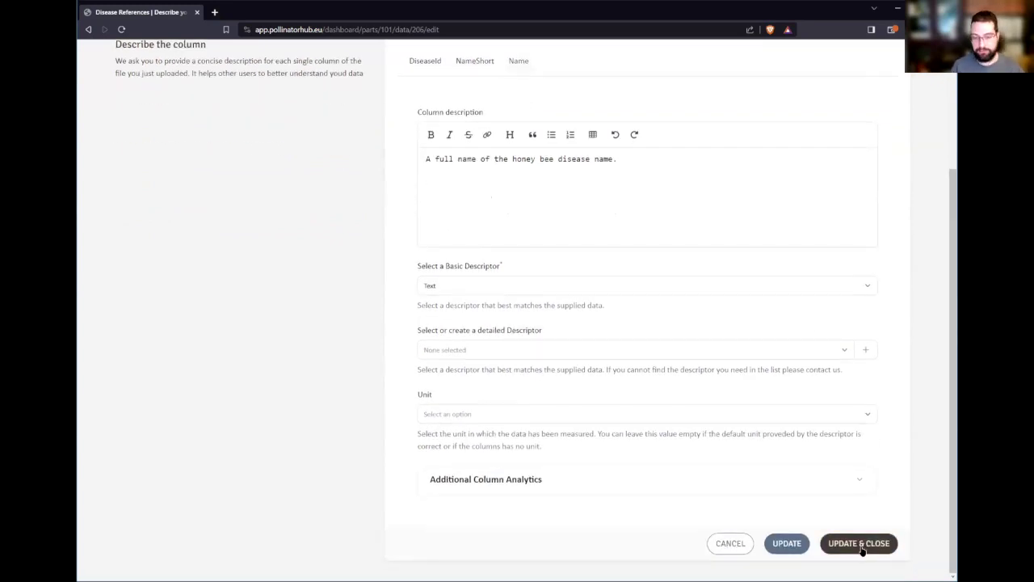
left_click(860, 544)
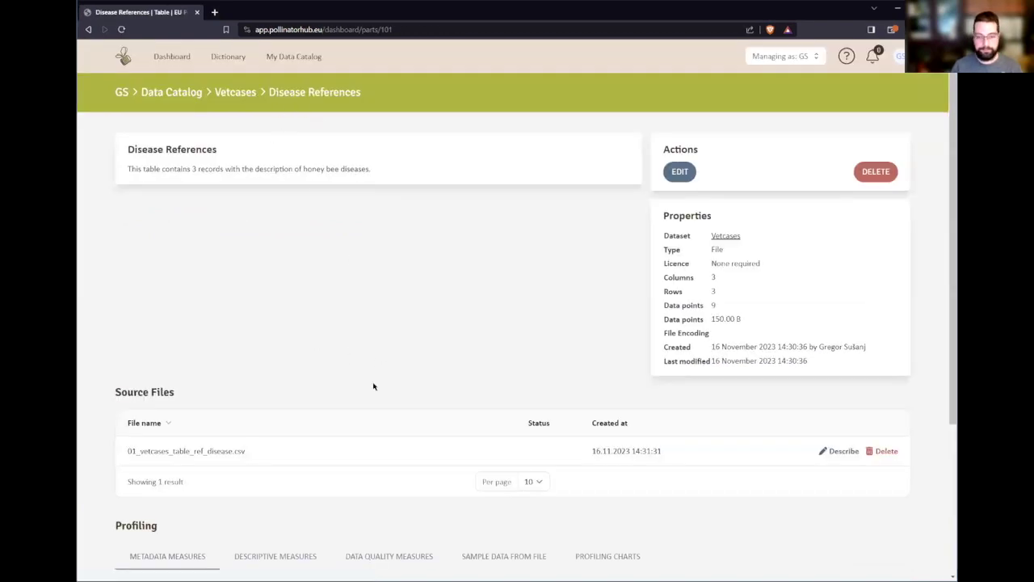
- Return to the Vetcases dataset through its breadcrumb and start a new table
scroll(373, 386, "down", 3)
scroll(397, 380, "up", 3)
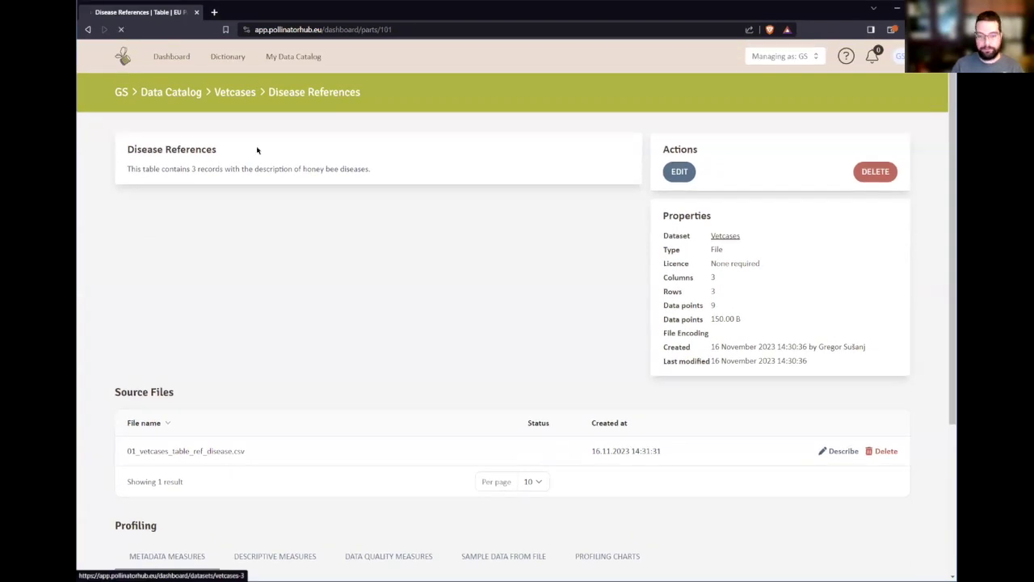
left_click(242, 92)
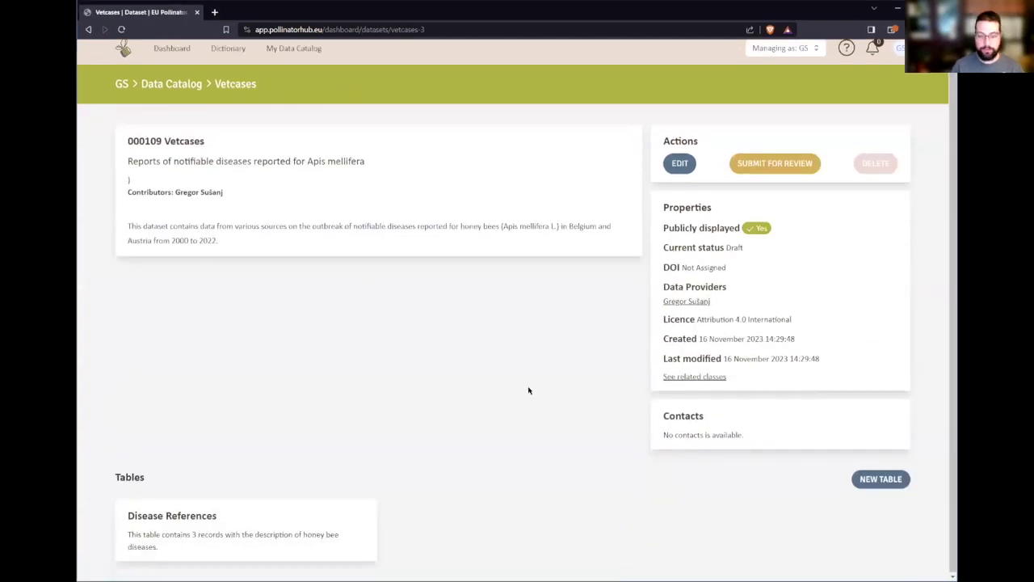
left_click(884, 483)
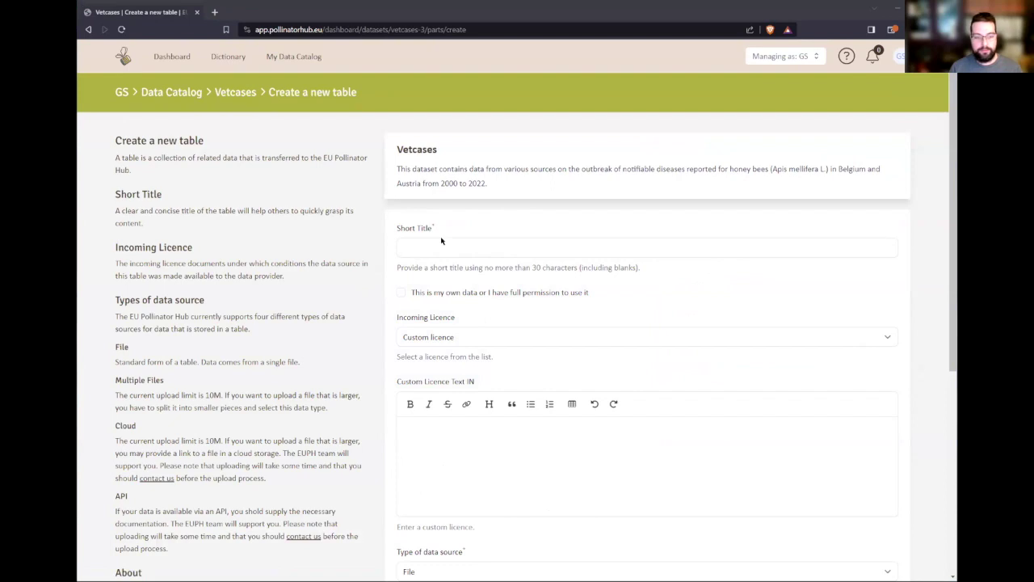
- Create table 'Vetcaseat' marked as own data, with the pasted Austrian data-source About text
left_click(524, 229)
type("Vetcaseat")
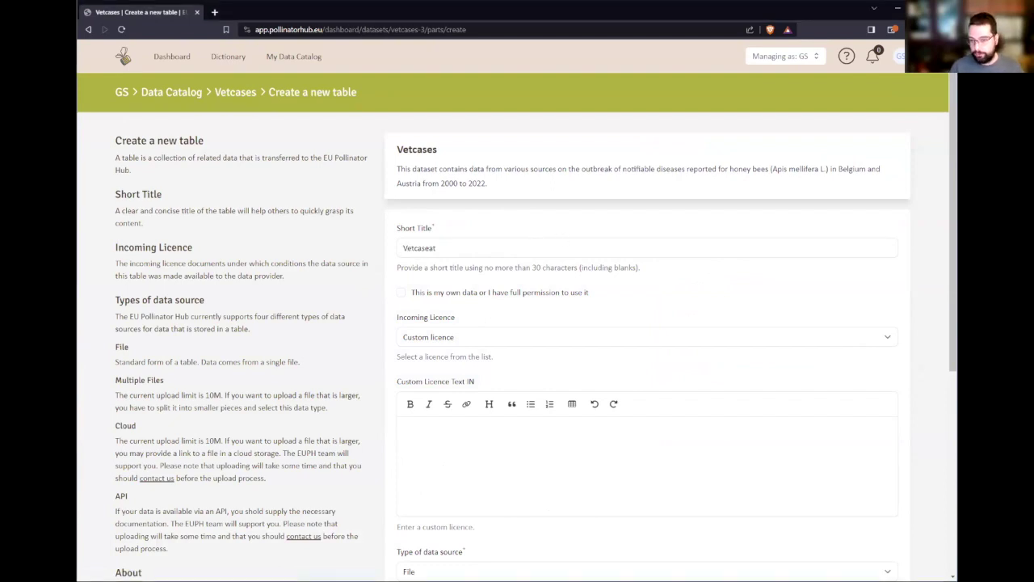
left_click(482, 295)
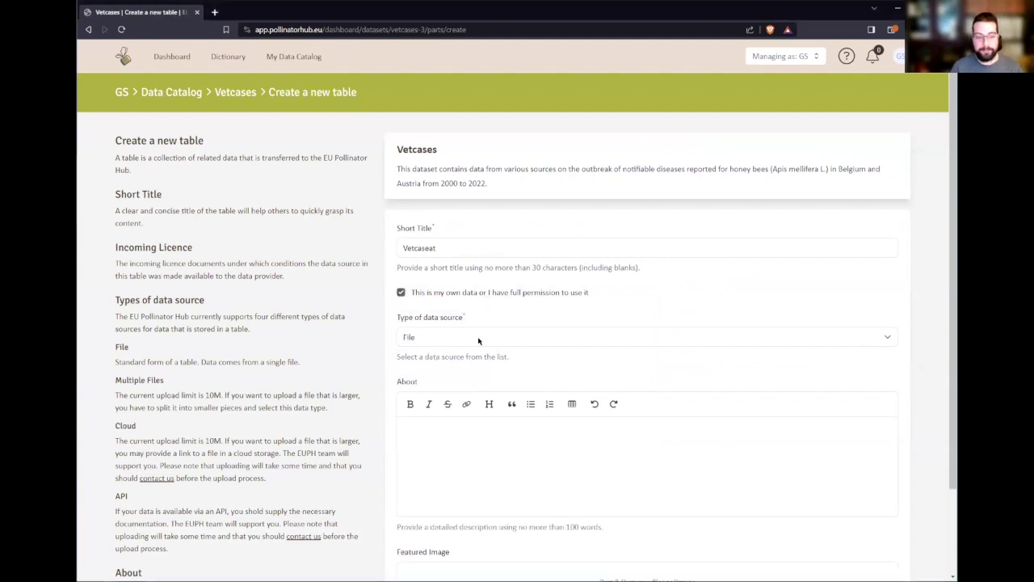
left_click(480, 453)
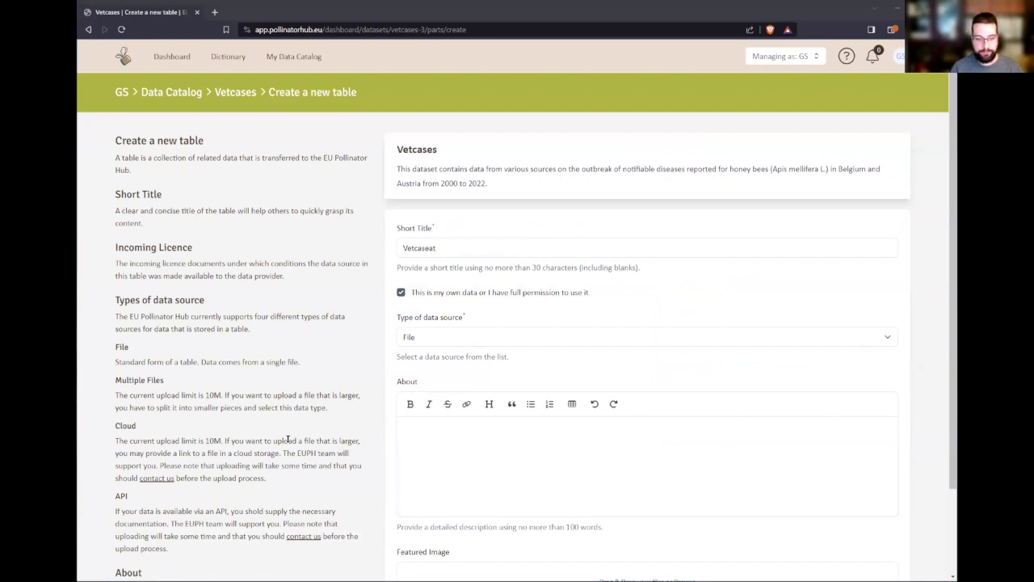
left_click(818, 500)
type("Data in this table was obtained from the Consumer Health Communication Platform (Kommunikationsplattform Verbrauchergesundheit, KVG) provided by the Austrian Federal Ministry of Social Affairs, Health, Care and Consumer Protection (Bundesministerium für Soziales, Gesundheit, Pflege und Konsumentenschutz, BMSGPK). It contains information on food and consumer protection as well as animal health and animal welfare, among which outbreaks of notifiable honey bee diseases from 2015 to 2022 in Austria (AT).")
scroll(788, 477, "down", 2)
left_click(675, 438)
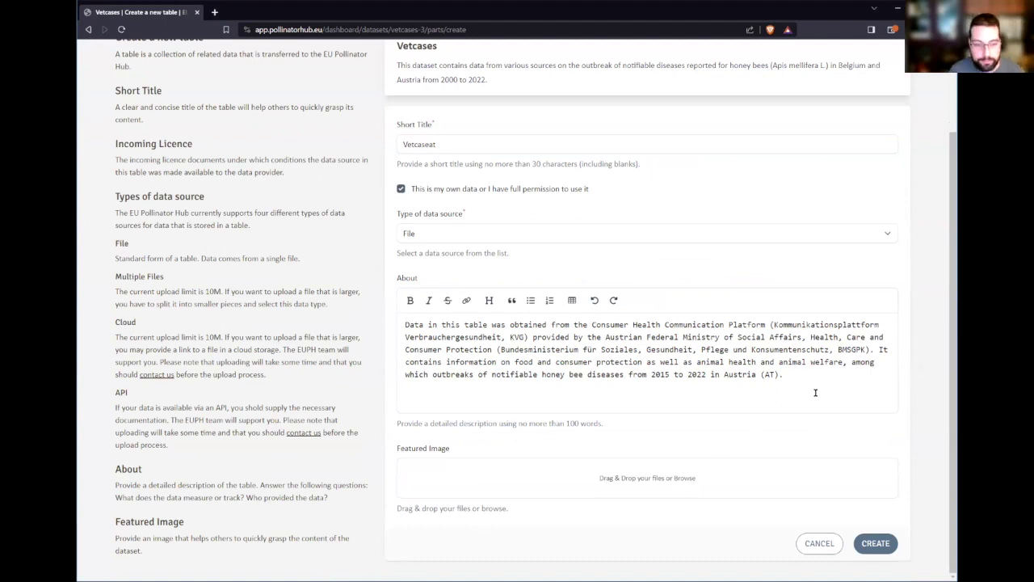
left_click(878, 546)
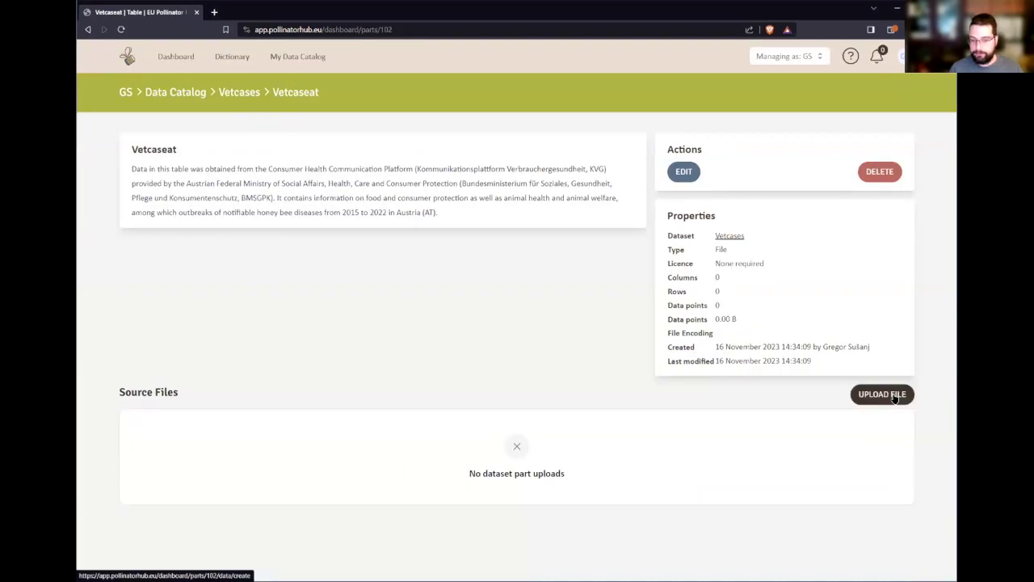
- Upload 02_vetcaseat.csv to Vetcaseat with comma delimiter, period decimals and UTF-8
left_click(894, 395)
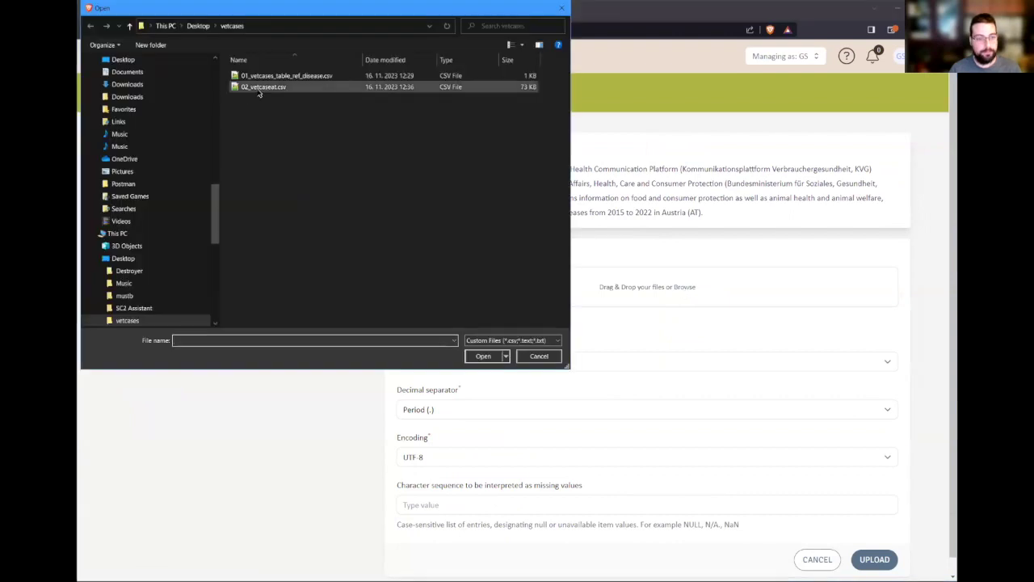
left_click(261, 87)
left_click(482, 356)
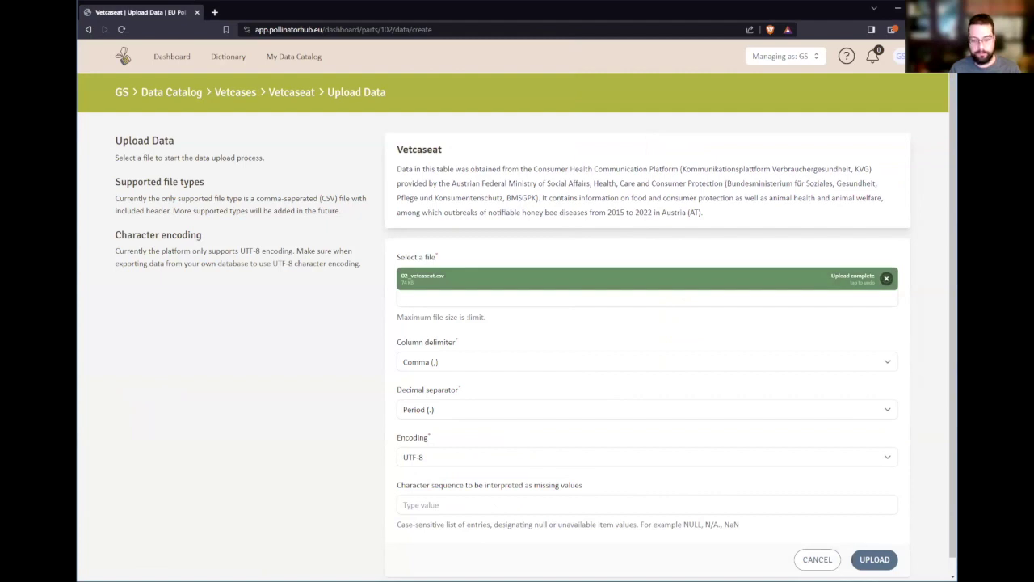
left_click(874, 559)
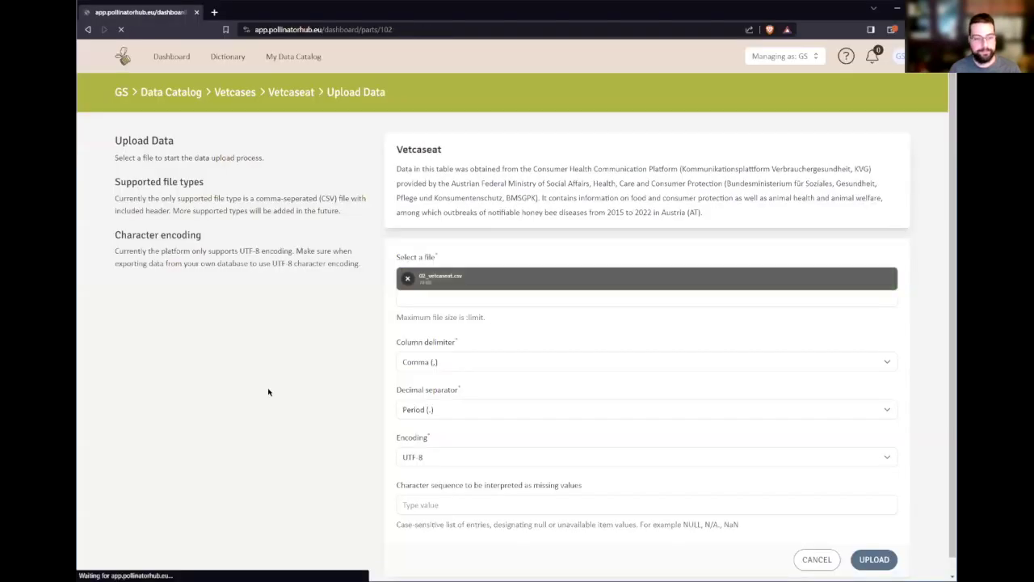
- Set the Profiling table's Per page to All to list all 15 columns
scroll(383, 352, "down", 5)
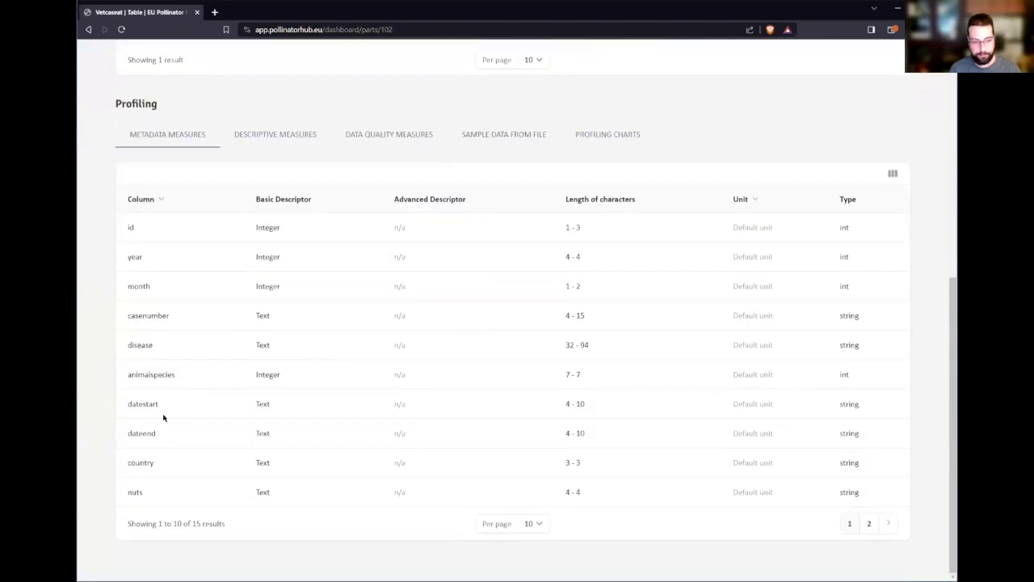
left_click(537, 524)
left_click(530, 579)
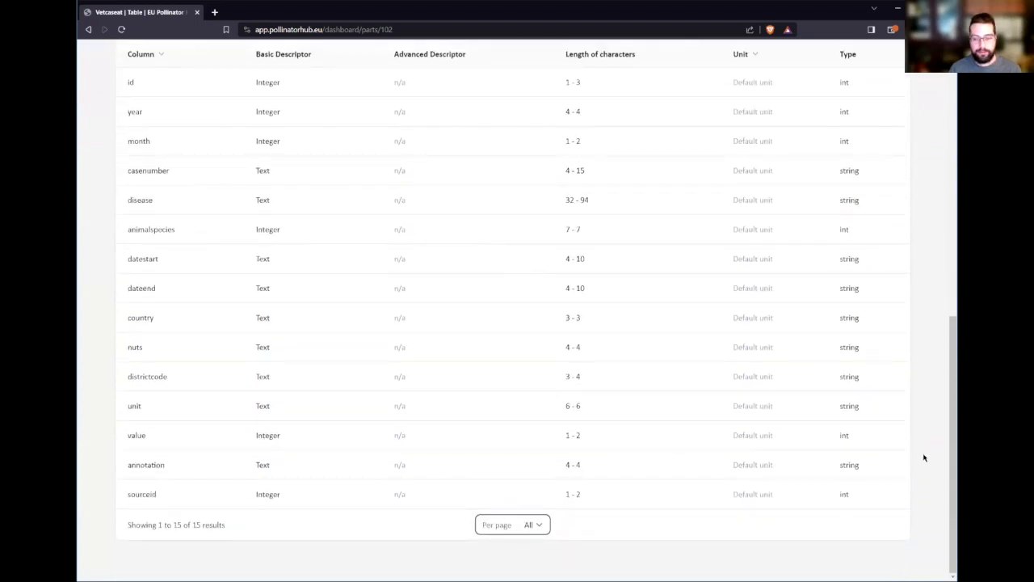
scroll(821, 447, "up", 1)
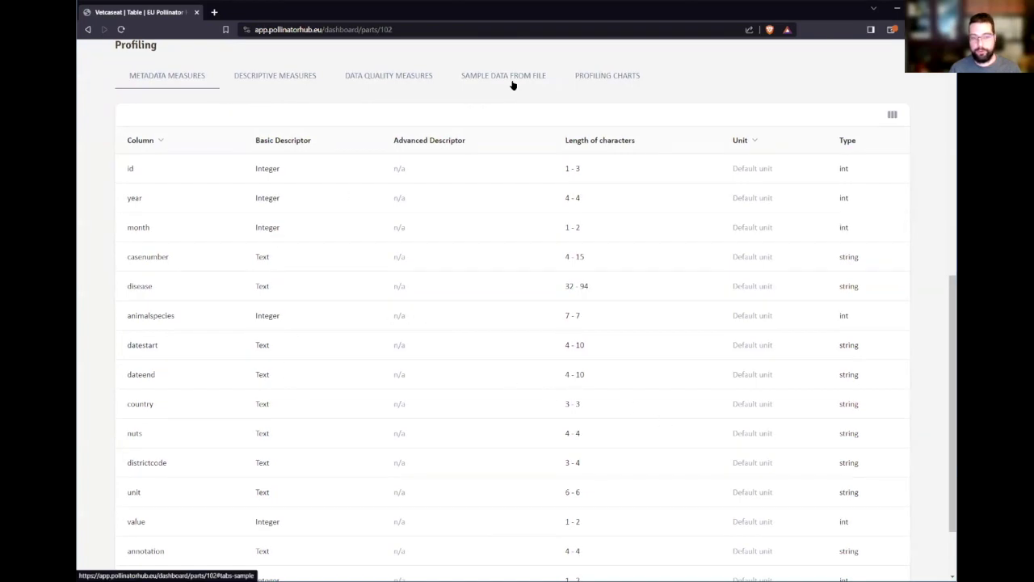
left_click(511, 77)
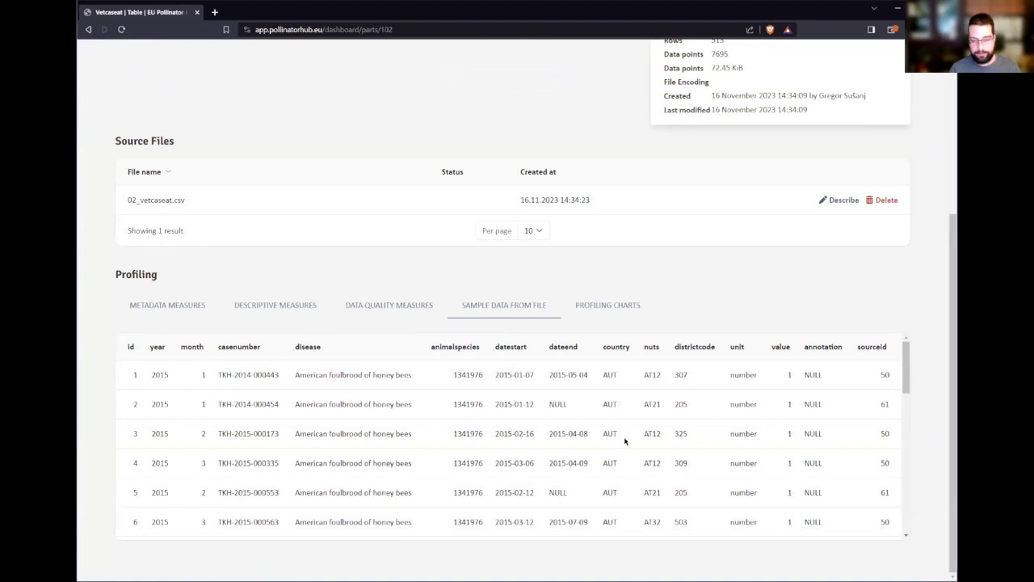
scroll(625, 441, "down", 3)
scroll(623, 439, "up", 3)
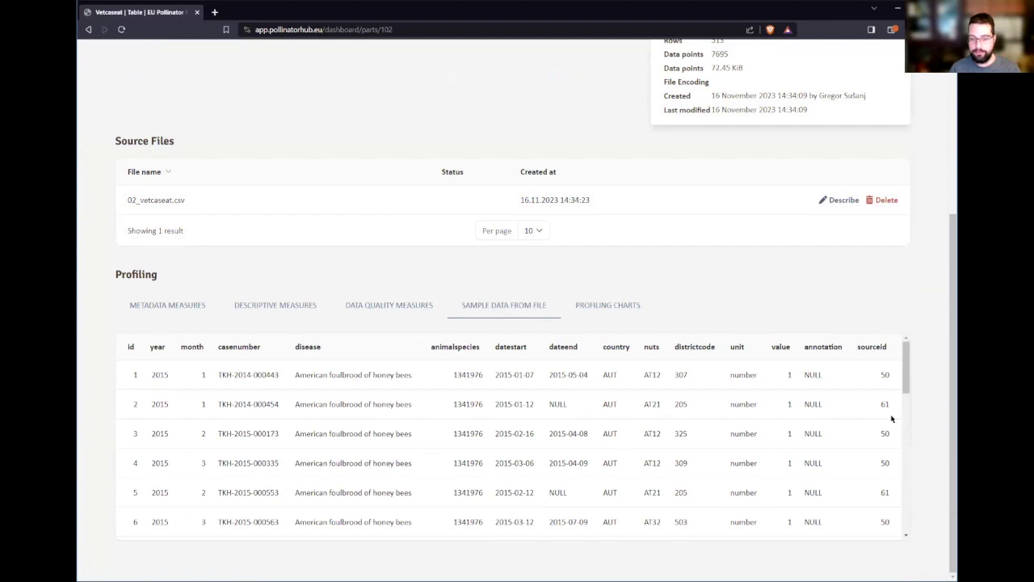
scroll(821, 422, "down", 3)
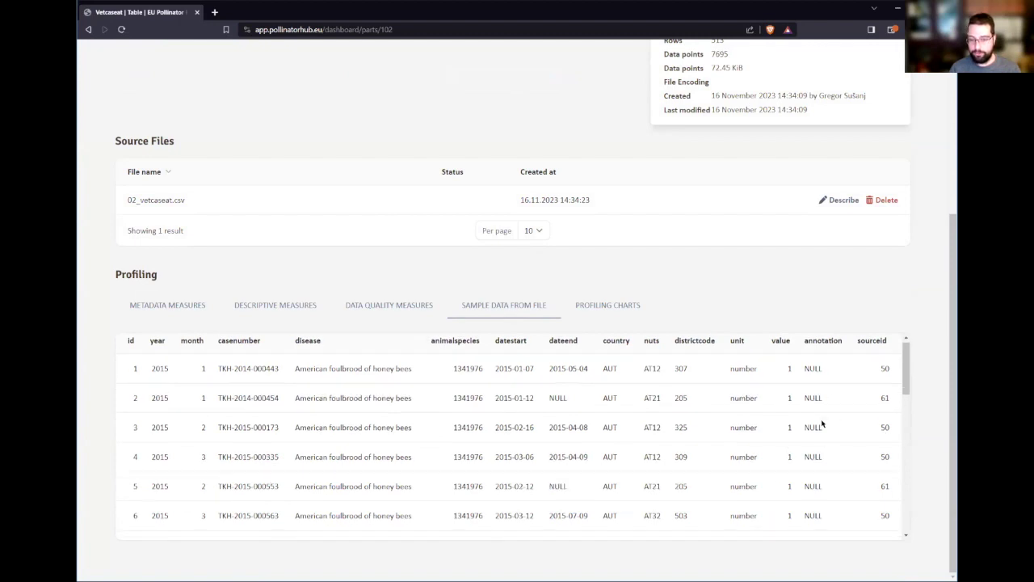
scroll(819, 444, "down", 3)
scroll(813, 496, "up", 6)
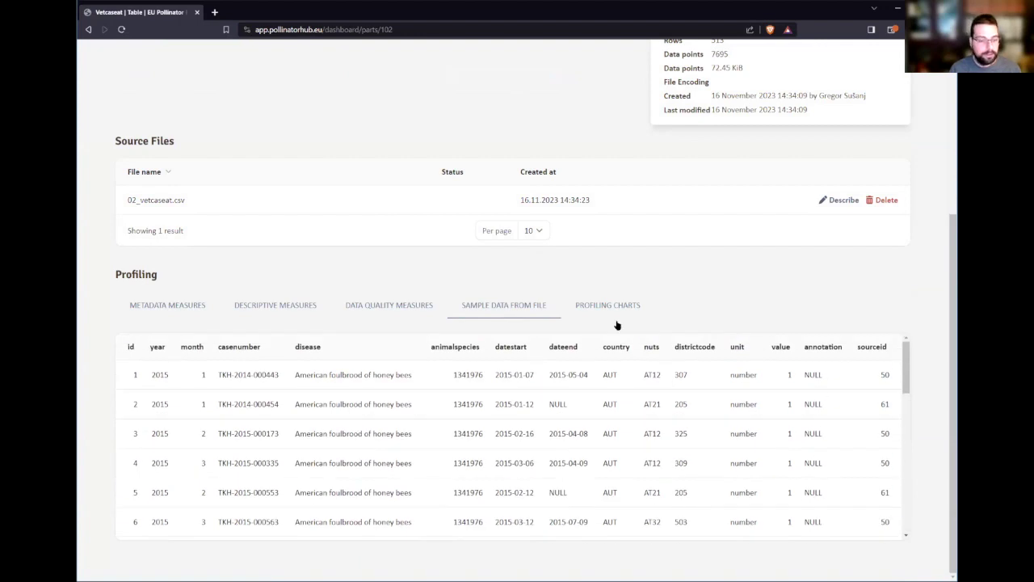
left_click(214, 310)
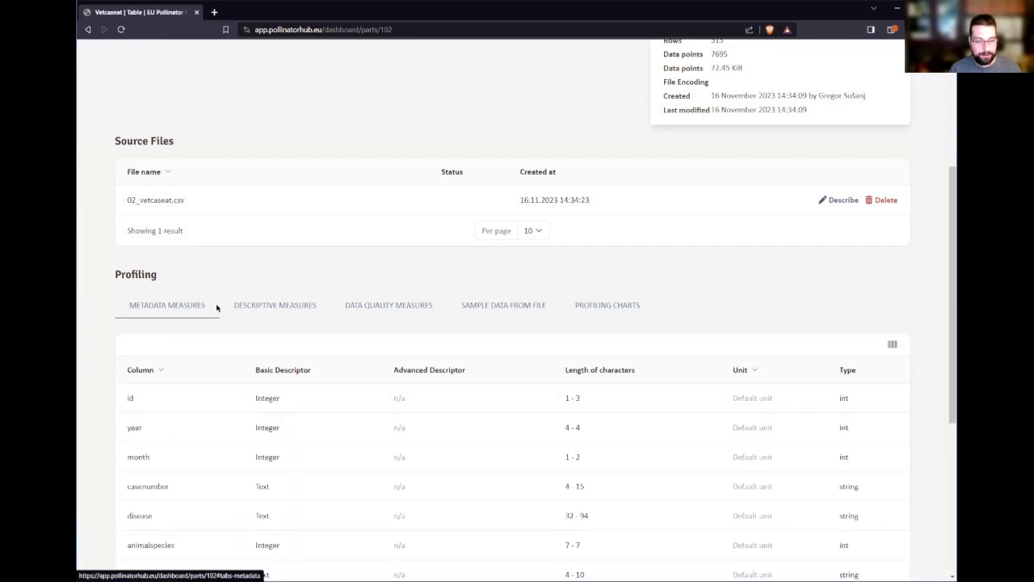
- Inspect the annotation column's Text descriptor in the profiling table
scroll(376, 392, "down", 3)
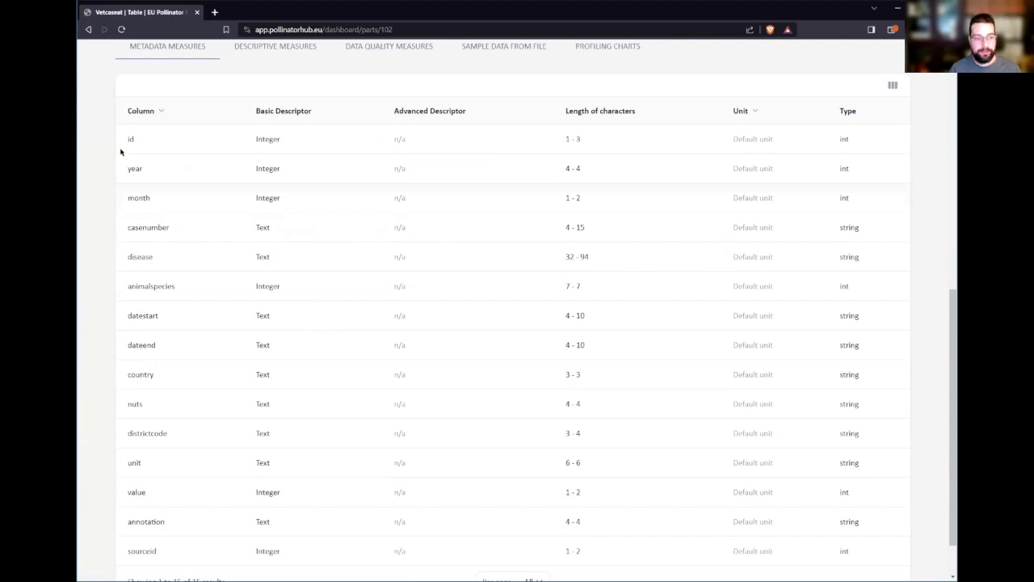
double_click(271, 142)
left_click(272, 177)
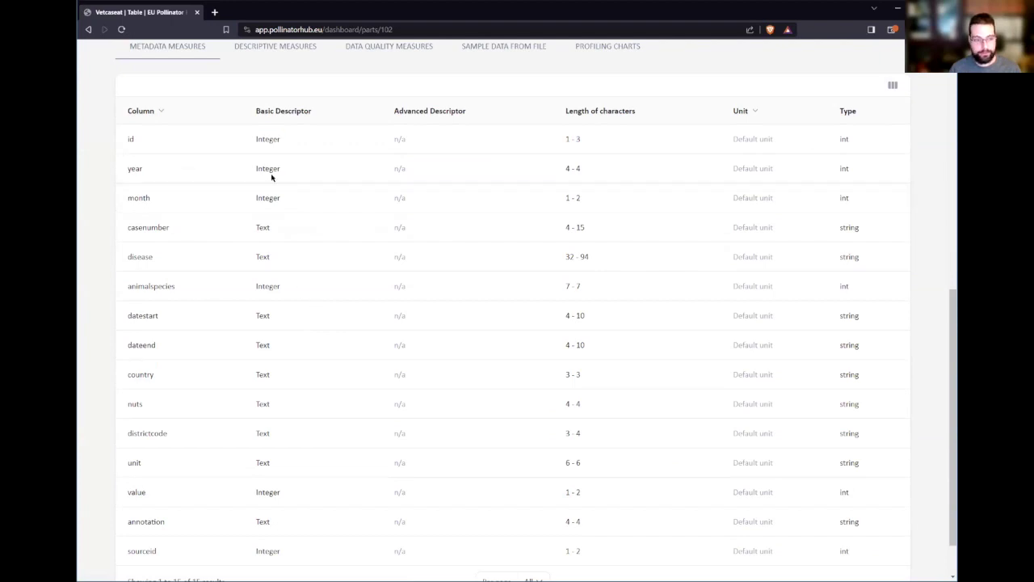
scroll(238, 253, "down", 1)
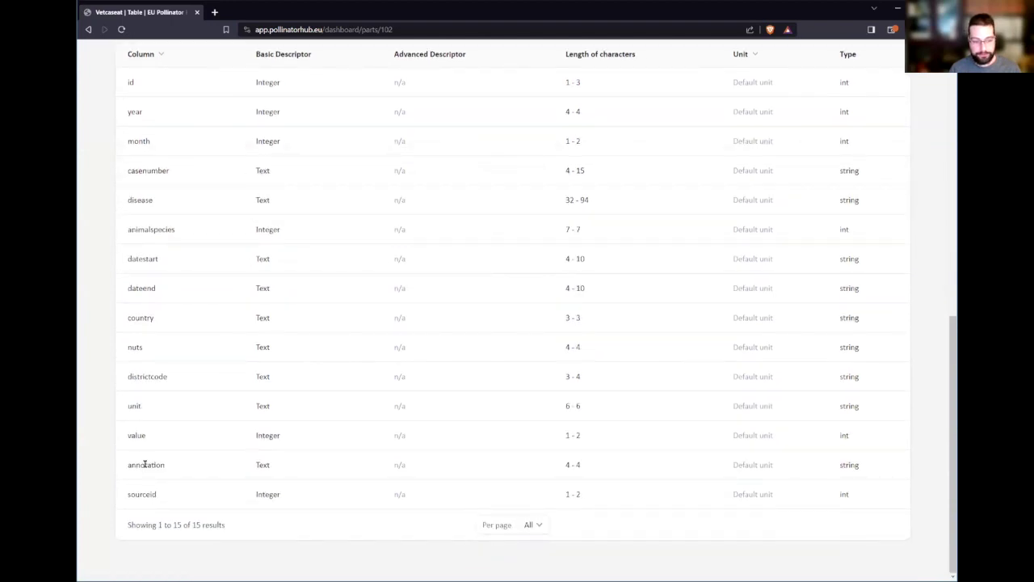
left_click_drag(254, 471, 276, 471)
left_click(287, 472)
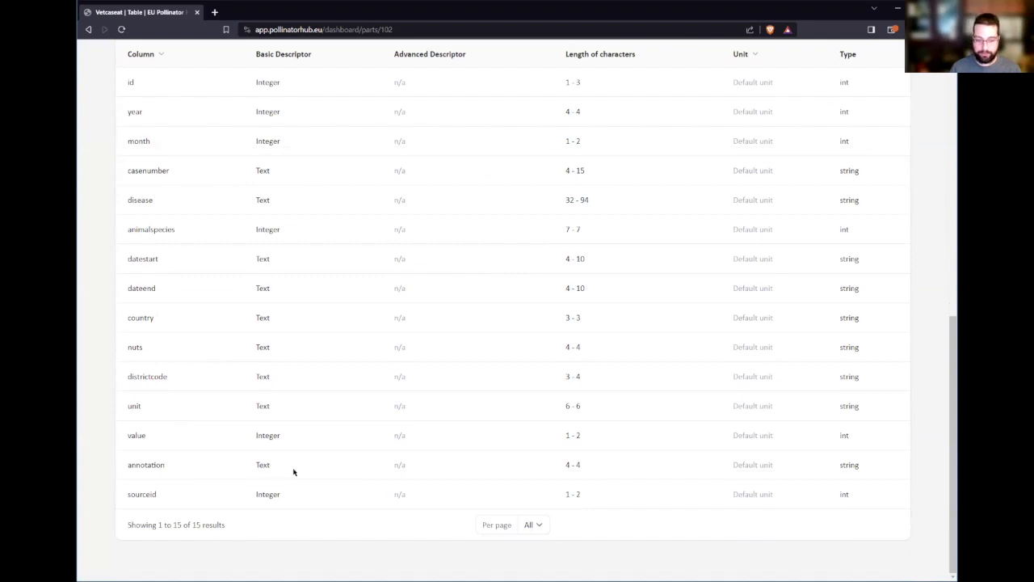
scroll(311, 460, "up", 2)
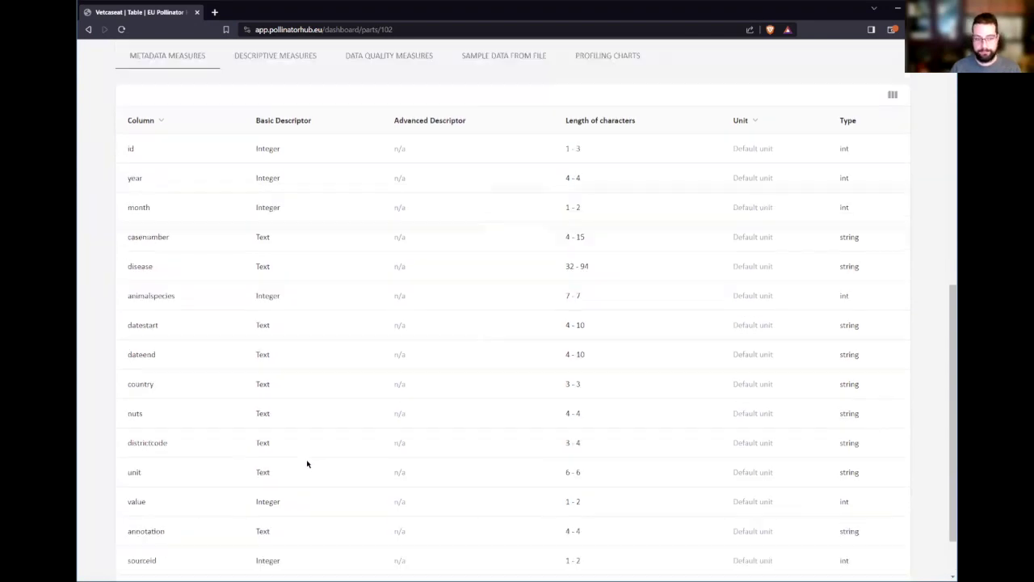
- Show all 15 Descriptive Measures rows and check annotation's NULL minimum
left_click(285, 80)
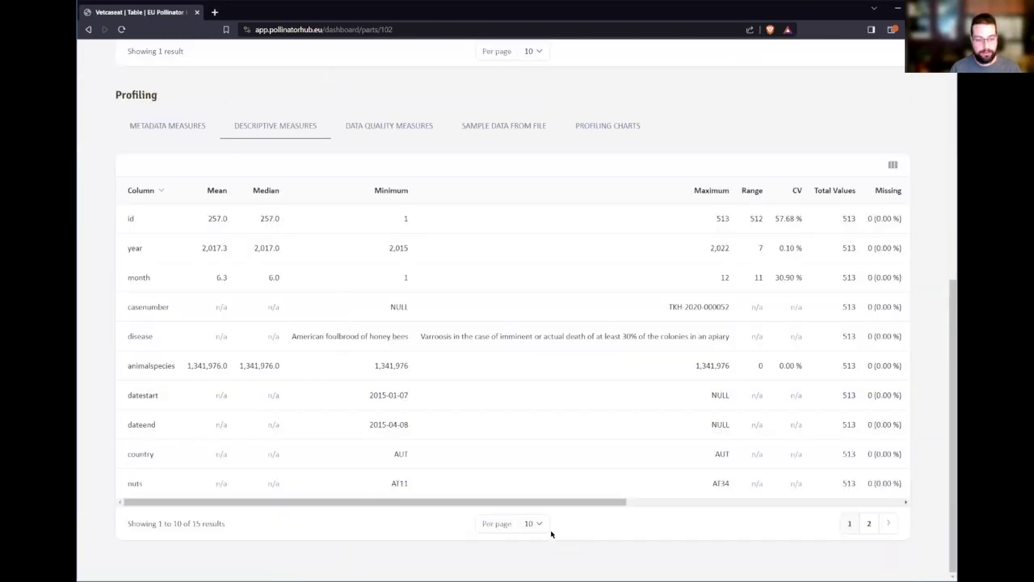
left_click(513, 524)
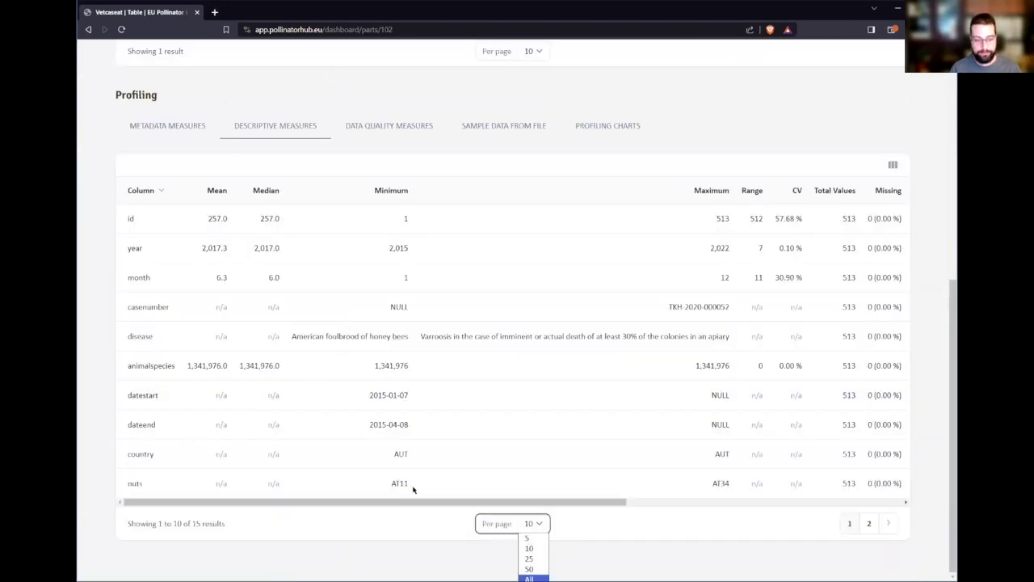
left_click(529, 578)
scroll(414, 490, "down", 2)
left_click_drag(148, 461, 478, 457)
left_click(393, 462)
double_click(399, 456)
scroll(401, 456, "up", 1)
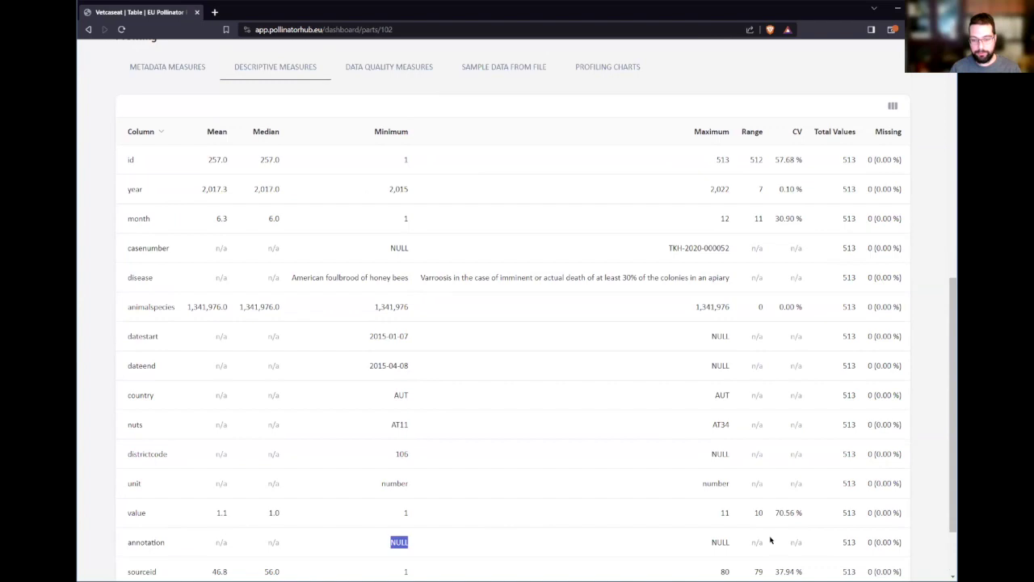
scroll(727, 529, "down", 1)
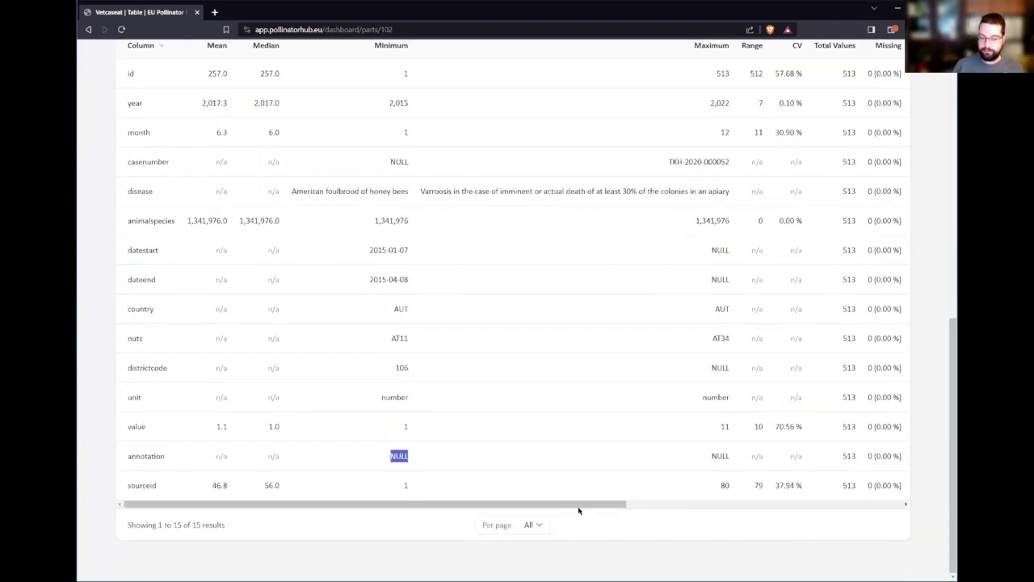
scroll(579, 510, "right", 5)
scroll(704, 505, "left", 5)
scroll(536, 471, "up", 5)
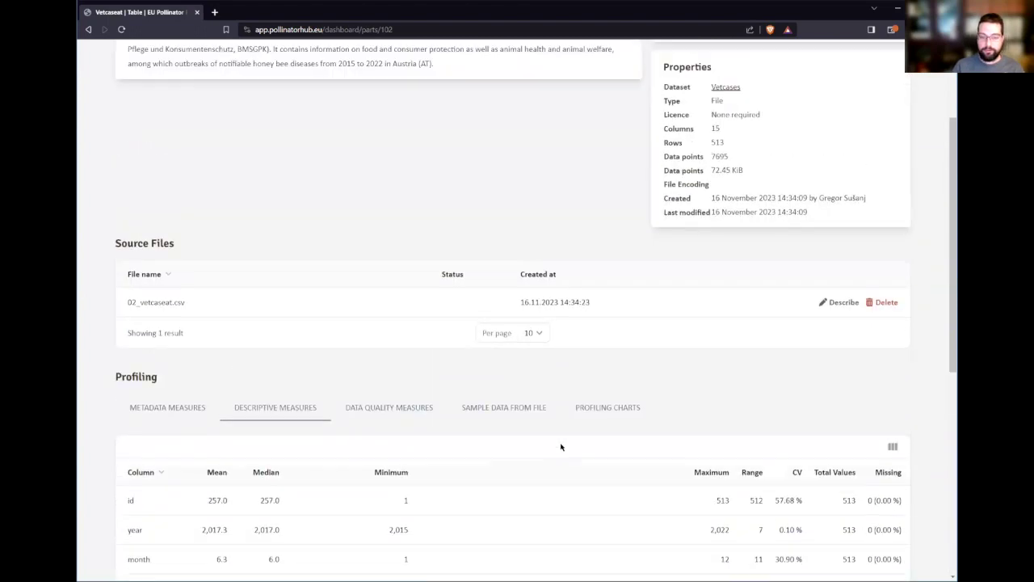
scroll(560, 447, "up", 2)
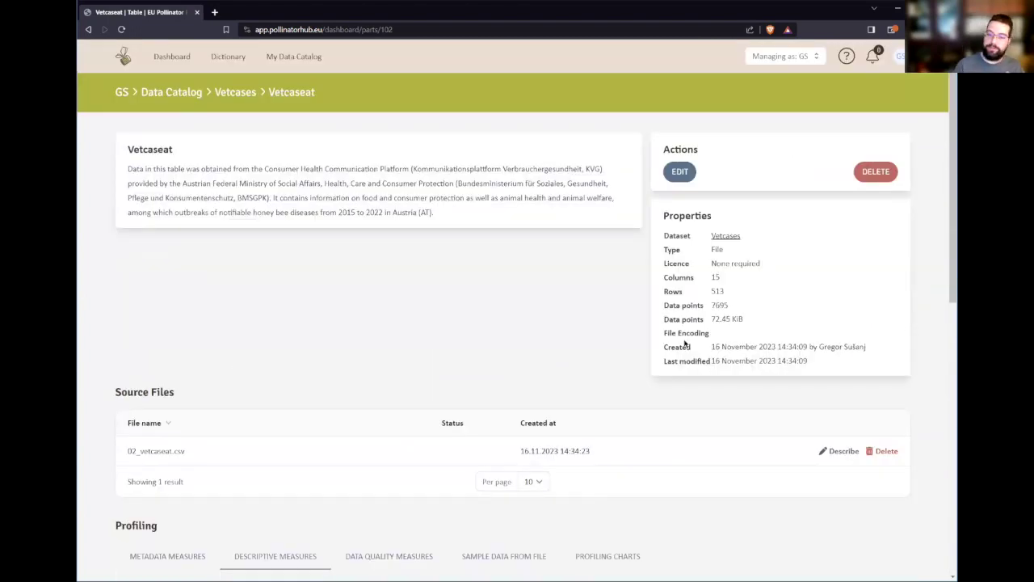
- Delete the current Vetcaseat source file and choose 02_vetcaseat.csv again
left_click(870, 451)
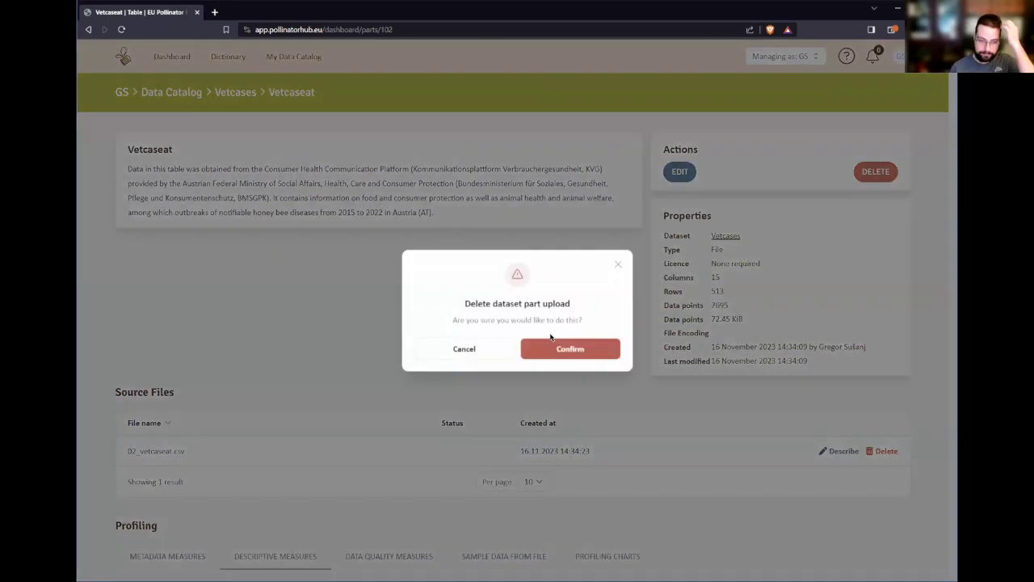
left_click(577, 353)
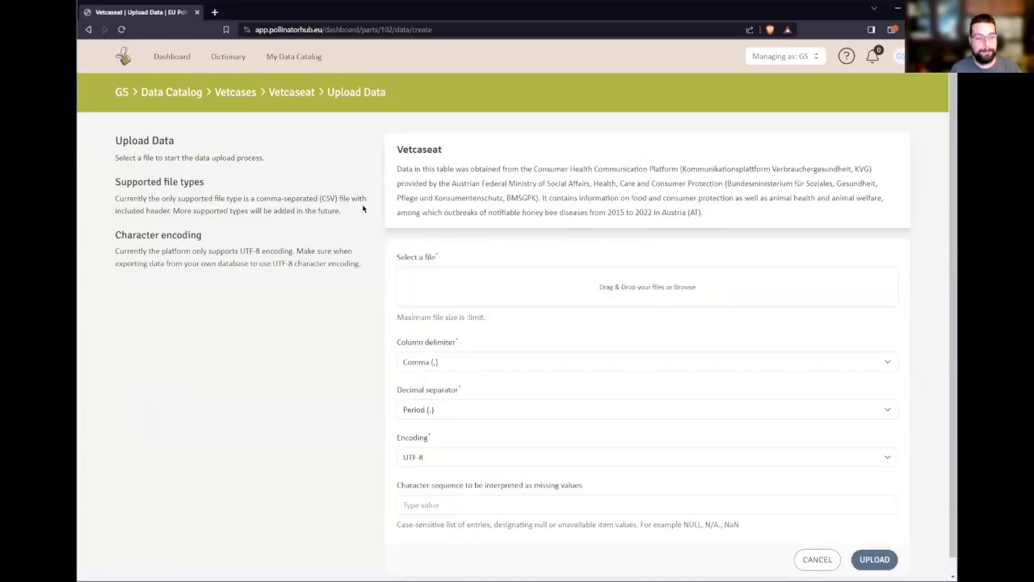
left_click(253, 88)
left_click(483, 357)
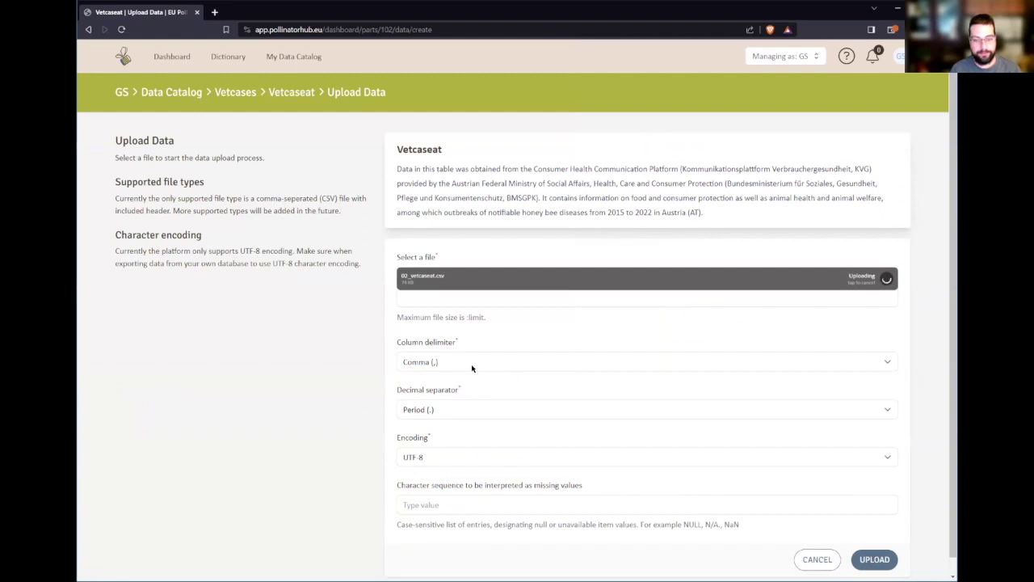
- Add NULL as a missing-value marker and upload the file
left_click(459, 503)
scroll(375, 462, "down", 1)
type("NUL")
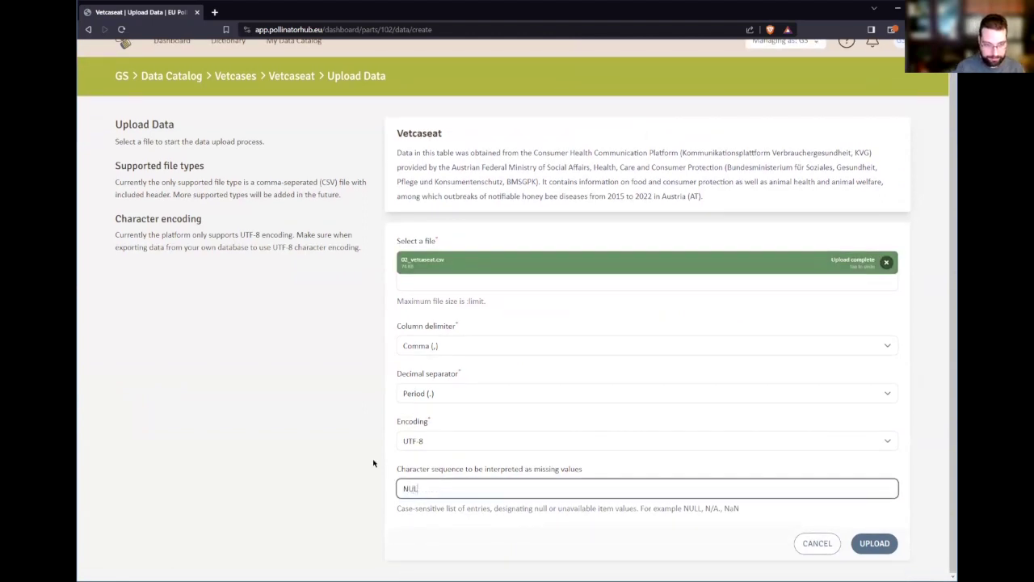
type("L")
key("Return")
scroll(339, 494, "down", 1)
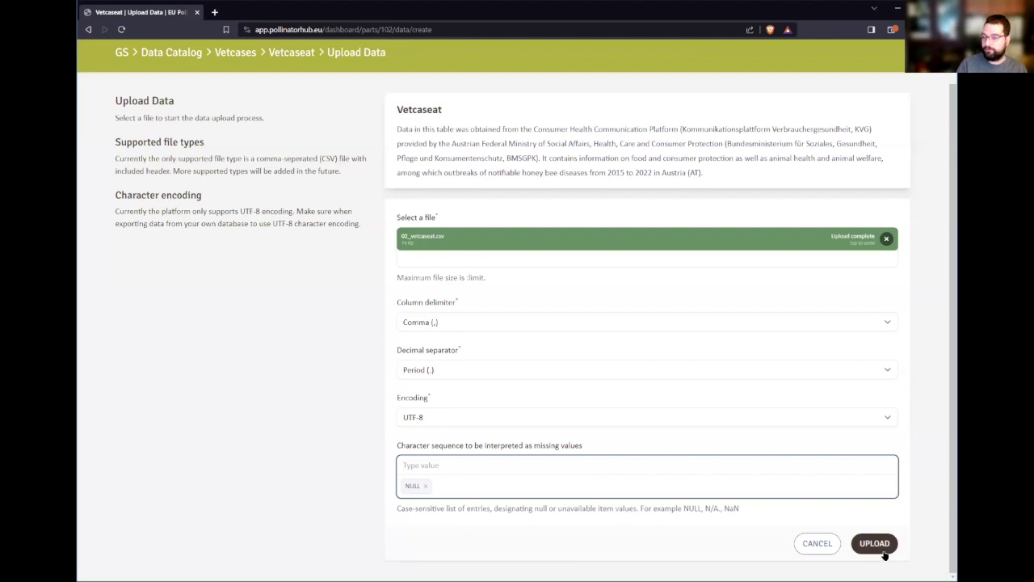
left_click(874, 544)
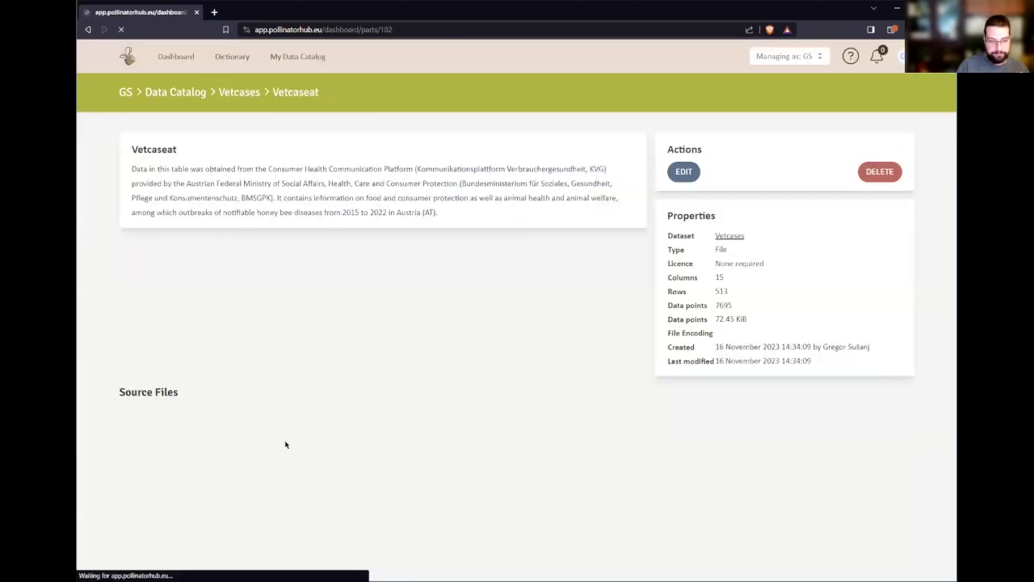
- Check the re-profiled metadata: annotation shows n/a, and datestart and dateend are Date
scroll(351, 393, "down", 6)
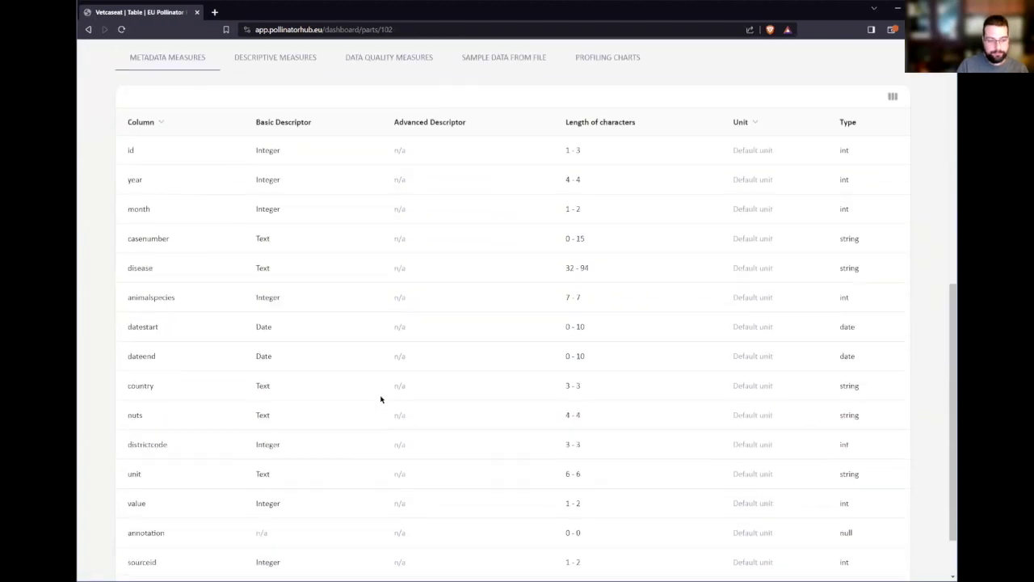
scroll(349, 445, "down", 1)
mouse_move(136, 464)
left_mouse_down()
mouse_move(277, 466)
mouse_move(272, 473)
left_mouse_up()
scroll(278, 478, "up", 1)
scroll(575, 469, "down", 1)
left_click(567, 465)
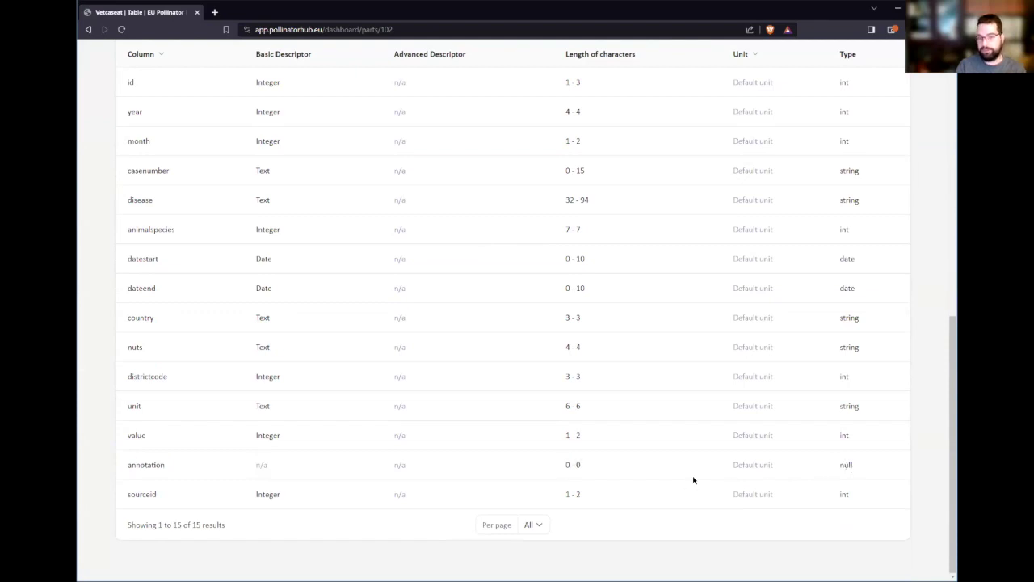
scroll(456, 464, "up", 1)
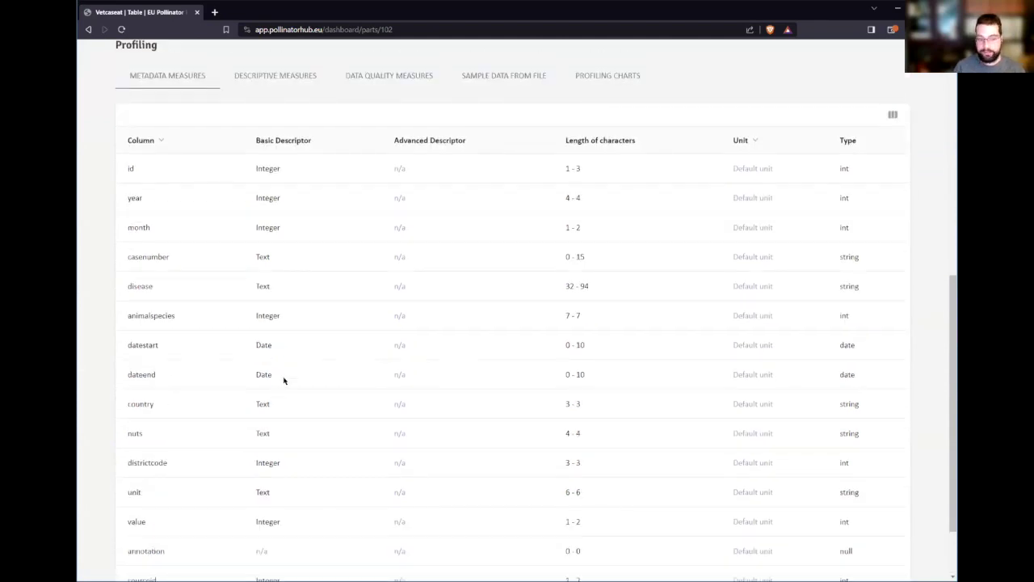
left_click_drag(127, 345, 300, 346)
left_click(148, 348)
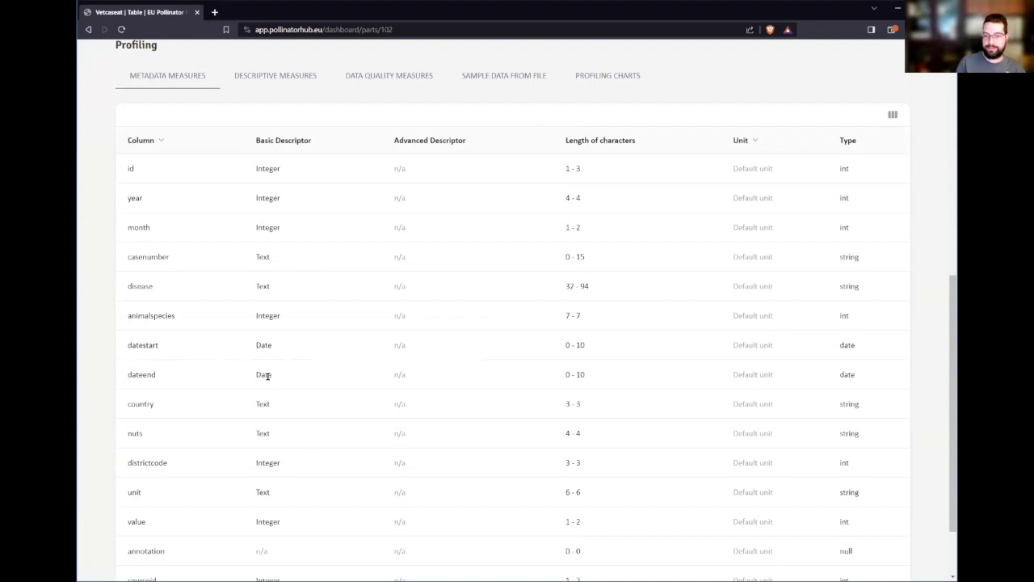
- Check Missing counts in Descriptive Measures: annotation 513 (100%), dateend 157 (30.60%)
left_click(295, 79)
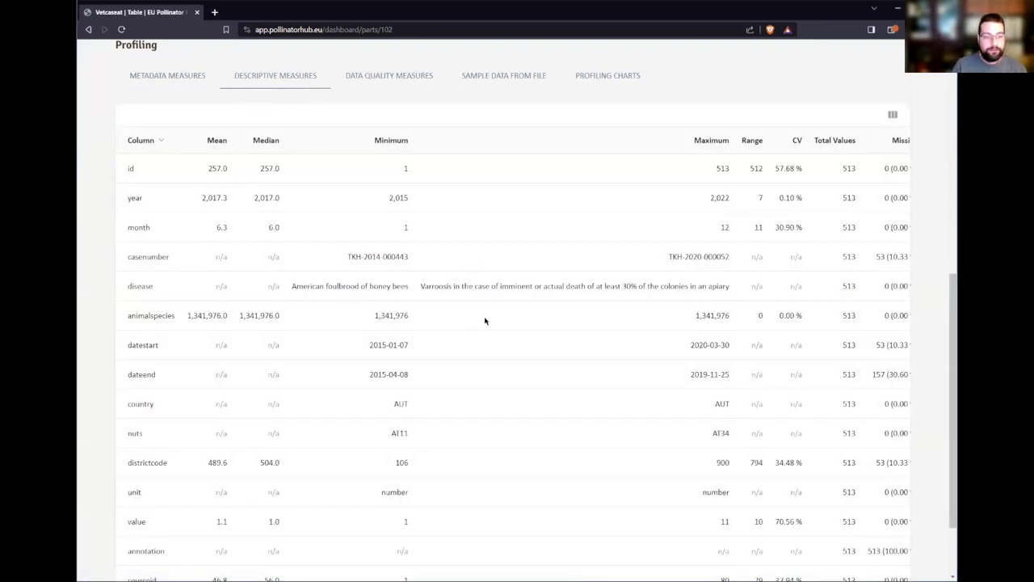
scroll(485, 318, "down", 2)
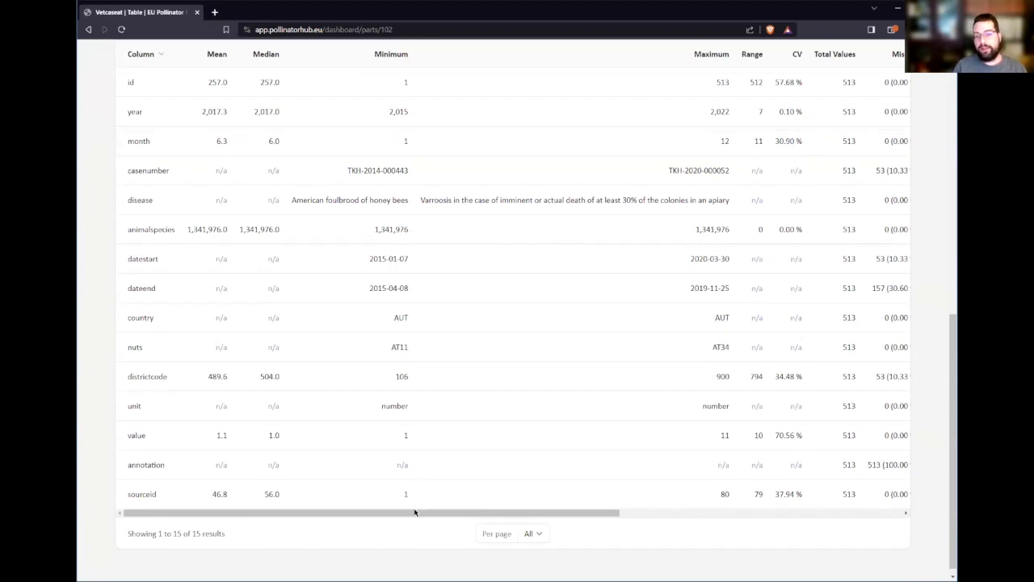
left_click_drag(432, 512, 452, 512)
scroll(450, 445, "up", 1)
scroll(450, 445, "down", 1)
scroll(431, 439, "up", 1)
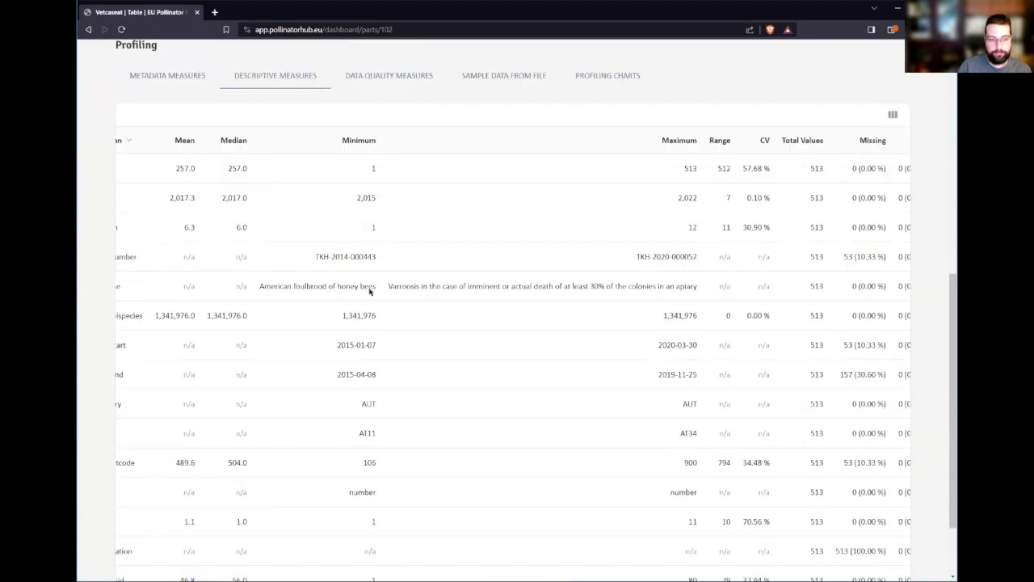
scroll(469, 364, "down", 1)
scroll(443, 521, "right", 5)
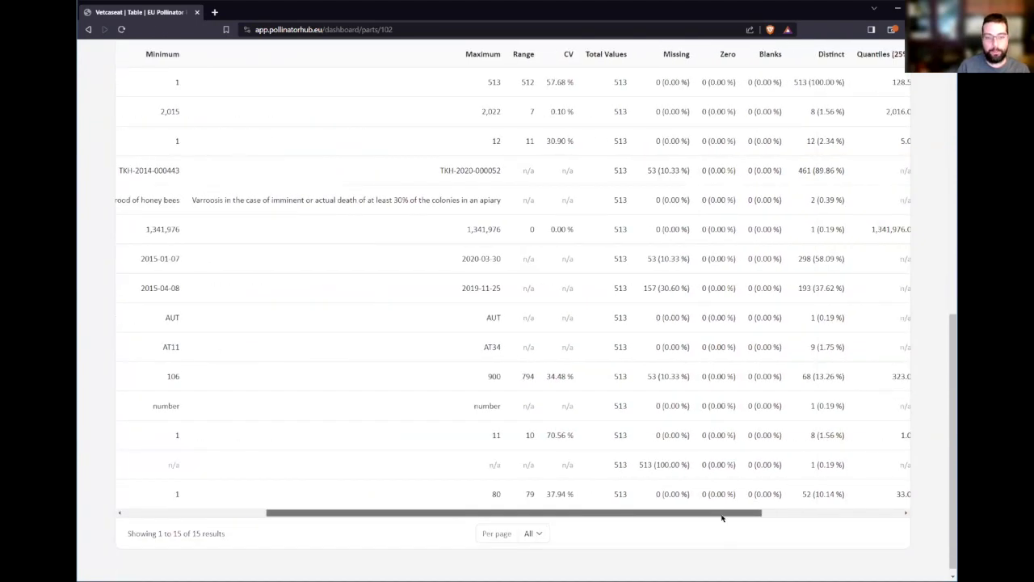
scroll(545, 402, "up", 1)
left_click_drag(439, 140, 474, 142)
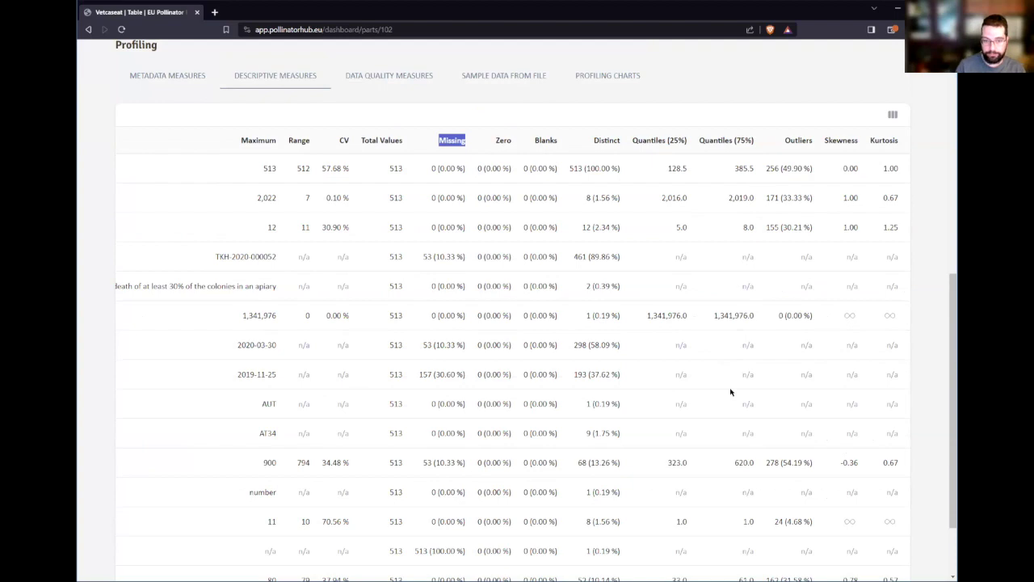
scroll(681, 351, "up", 2)
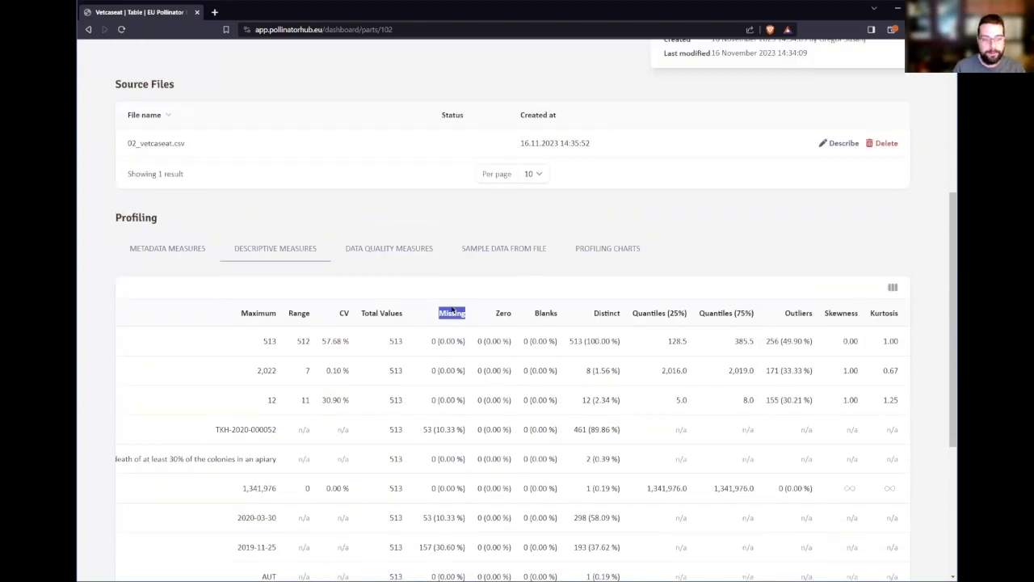
- Show Vetcaseat's profiling charts, starting with the id column's continuous distribution histogram
left_click(409, 251)
scroll(432, 377, "down", 1)
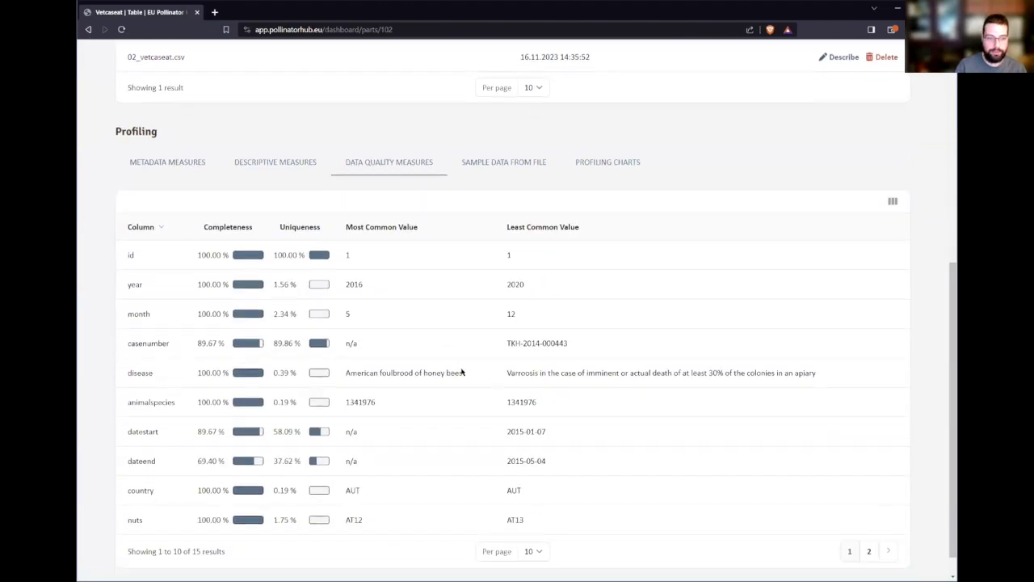
scroll(370, 373, "down", 1)
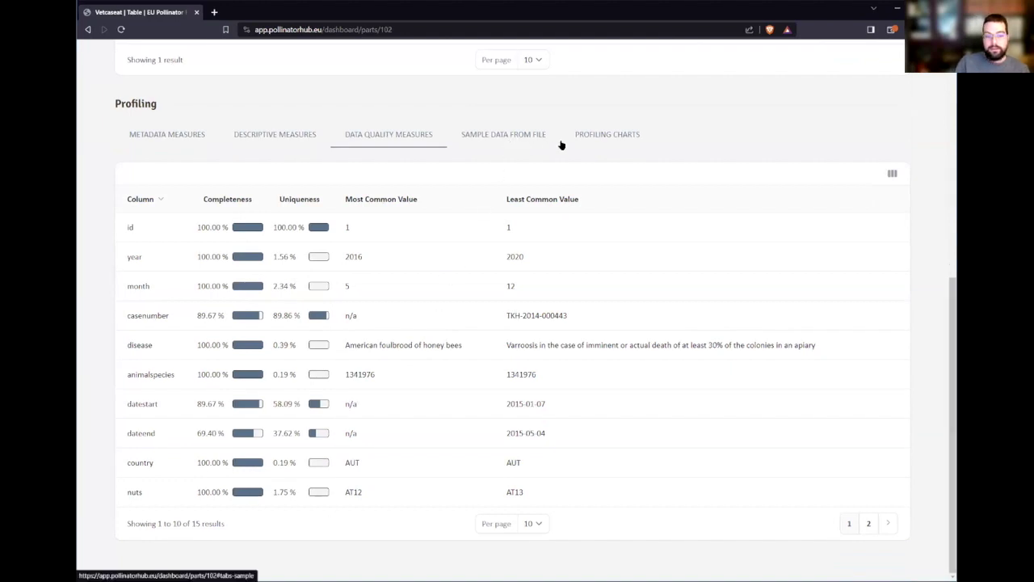
left_click(510, 140)
scroll(592, 419, "down", 3)
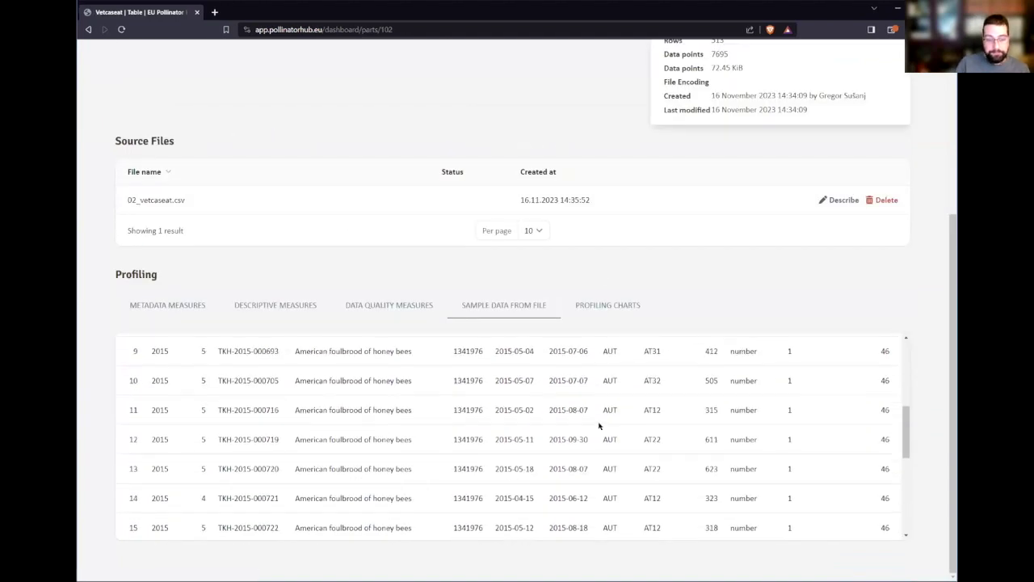
left_click(613, 304)
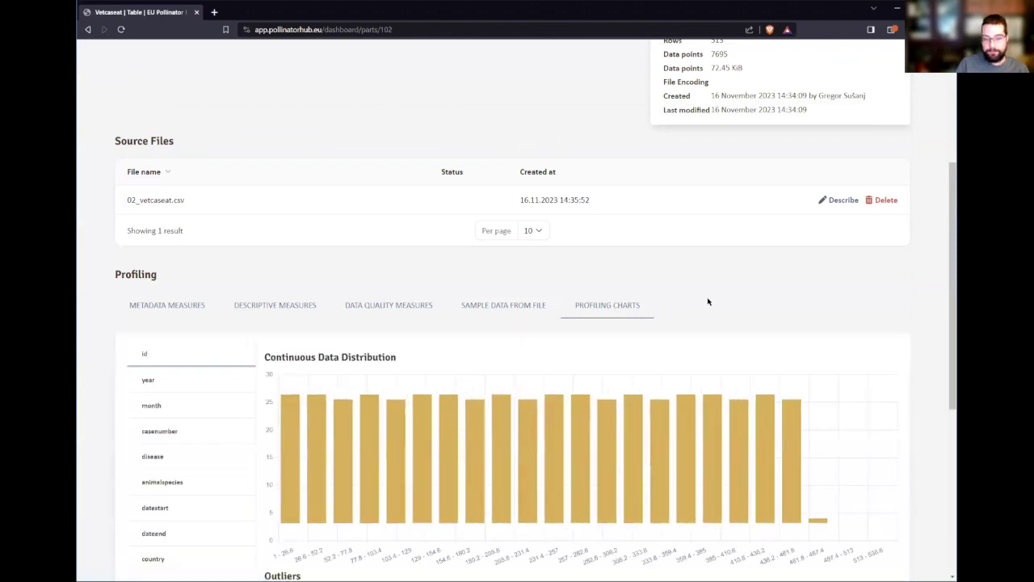
scroll(768, 295, "down", 2)
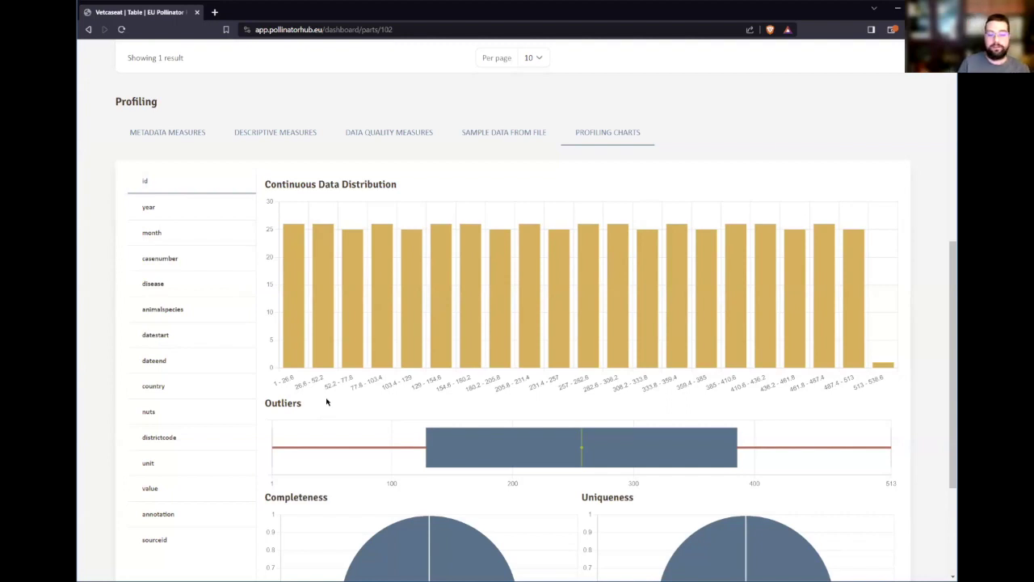
scroll(356, 332, "down", 2)
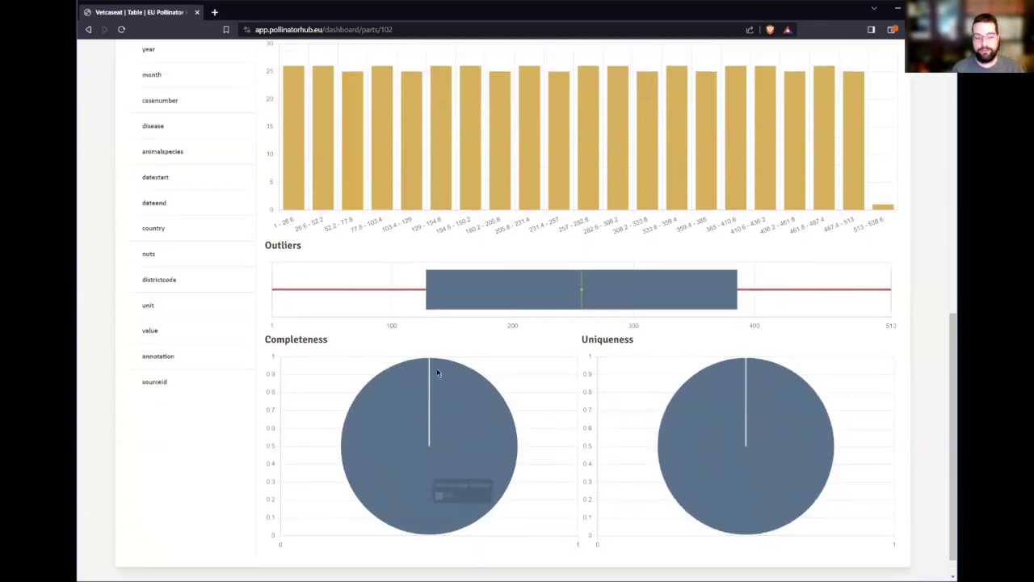
scroll(303, 223, "up", 1)
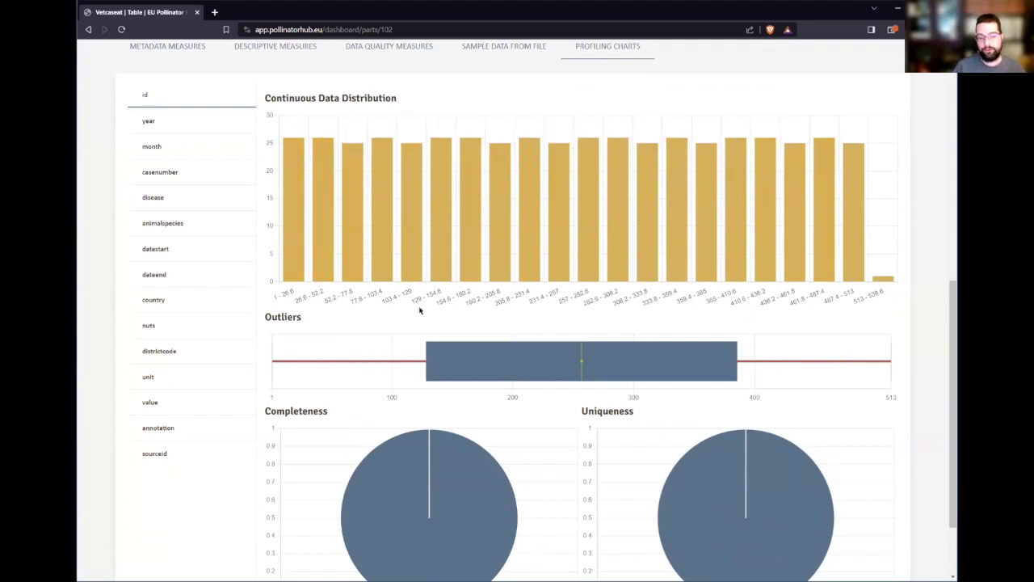
scroll(485, 315, "up", 1)
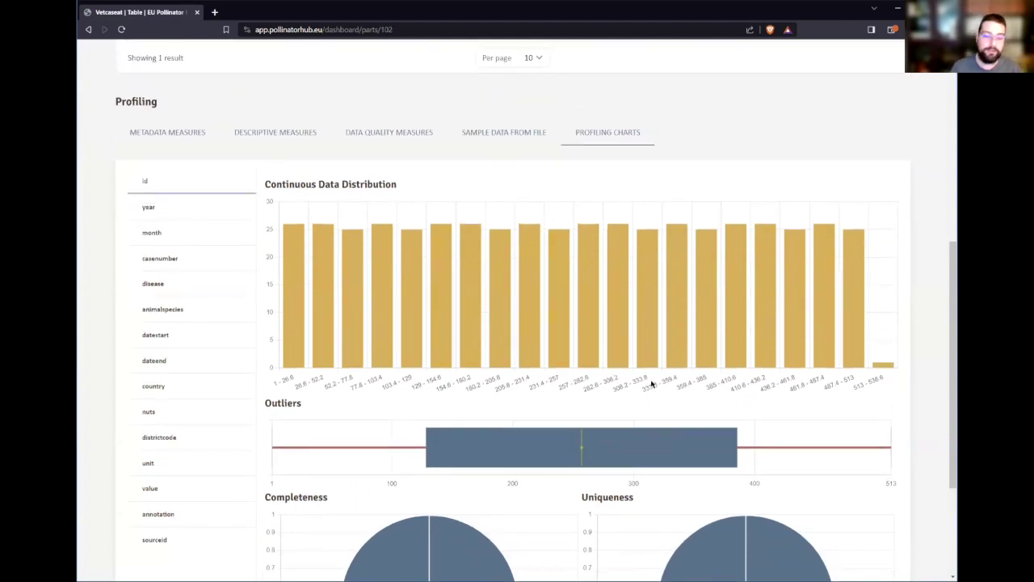
scroll(679, 396, "down", 1)
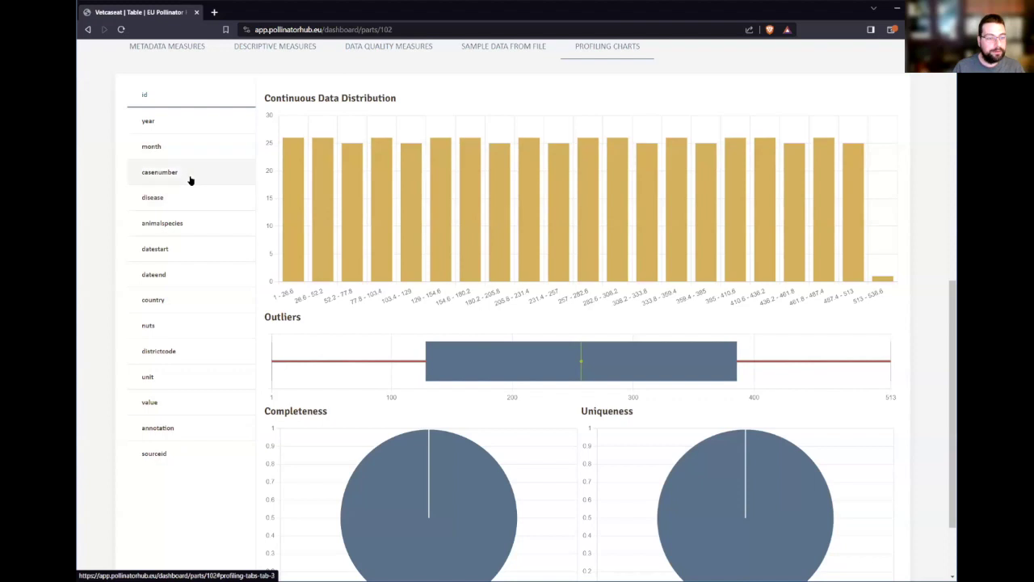
- Inspect the casenumber, animalspecies and nuts profiling charts, ending on the nuts Top 20 led by AT12 and AT22
left_click(190, 181)
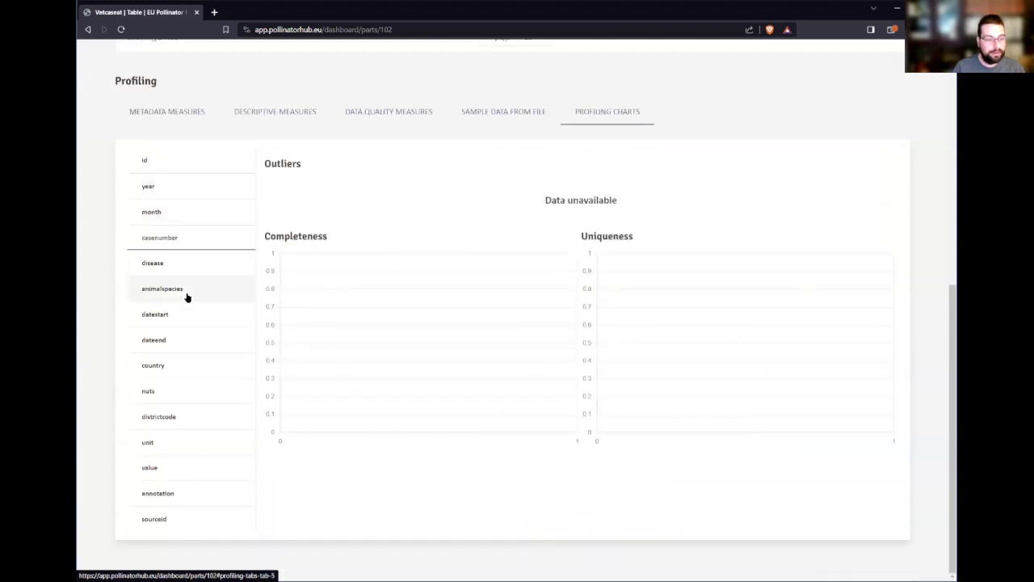
left_click(186, 297)
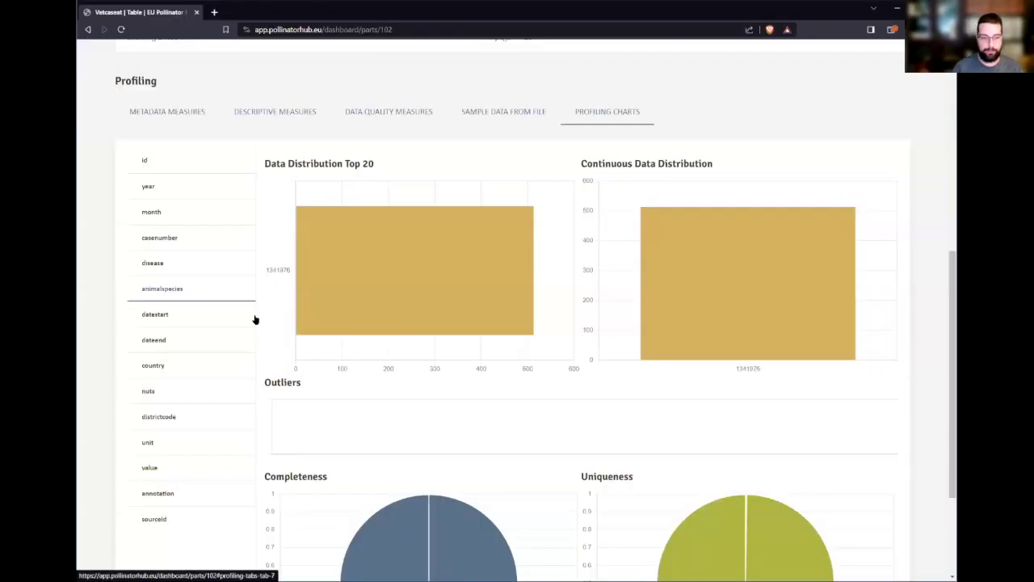
scroll(573, 347, "down", 2)
scroll(587, 423, "up", 2)
scroll(582, 426, "down", 1)
scroll(566, 425, "up", 1)
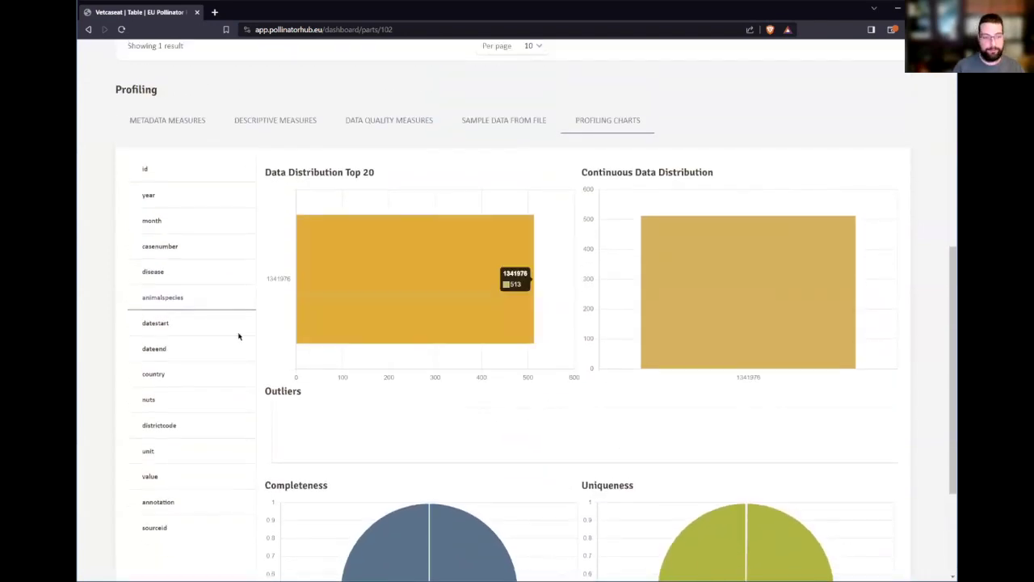
left_click(197, 410)
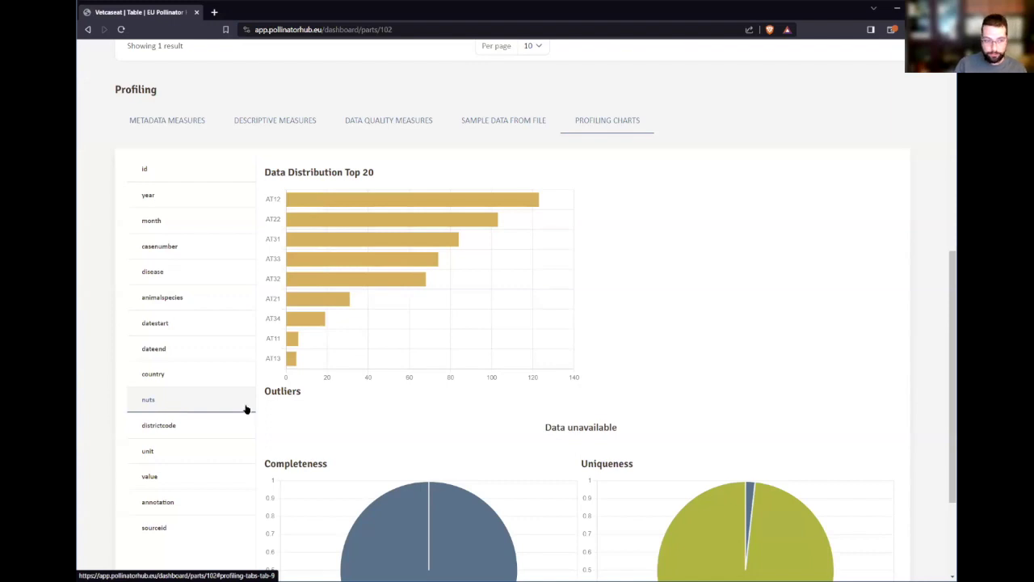
mouse_move(273, 202)
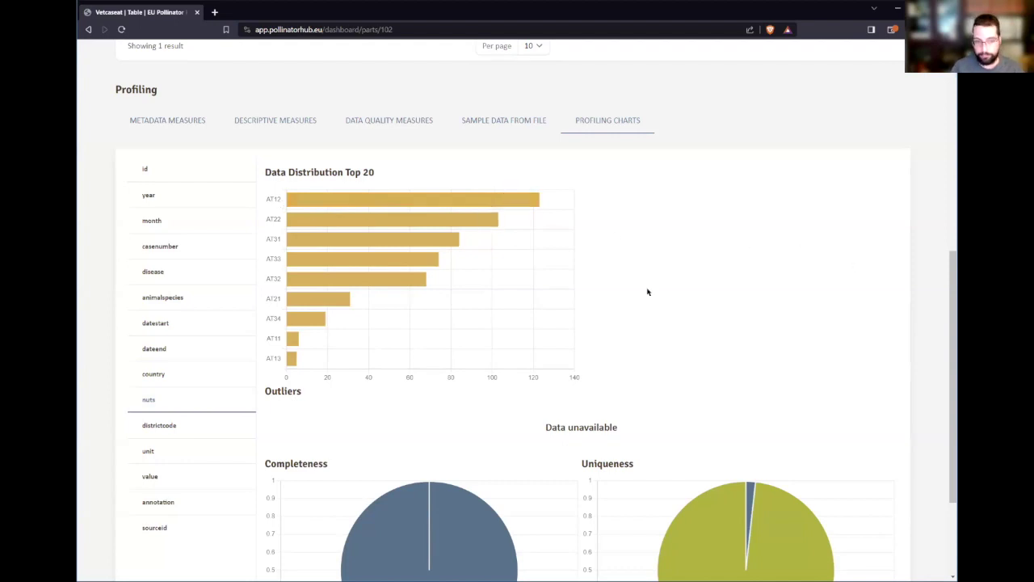
scroll(629, 323, "down", 1)
scroll(646, 335, "up", 1)
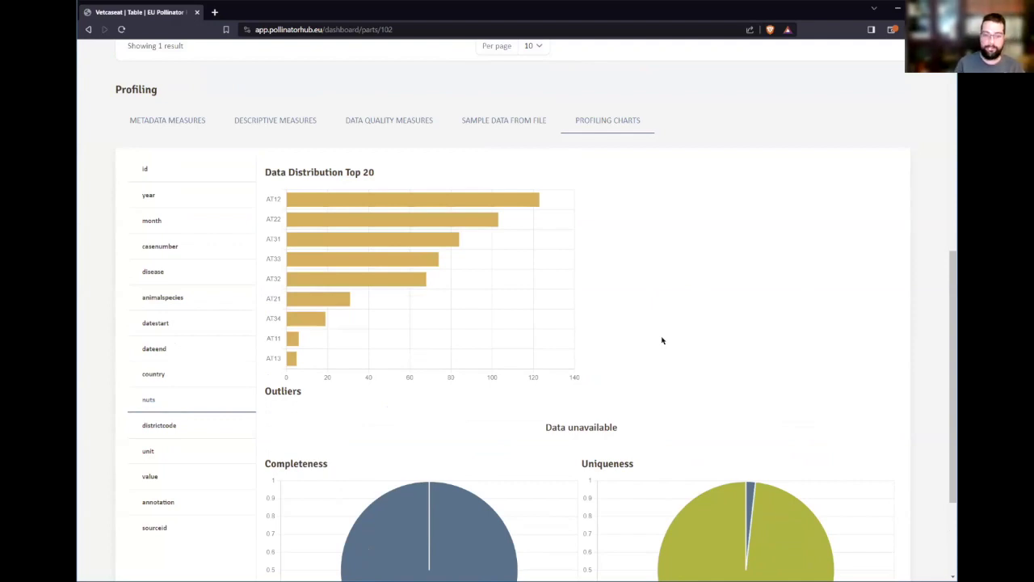
scroll(661, 340, "up", 3)
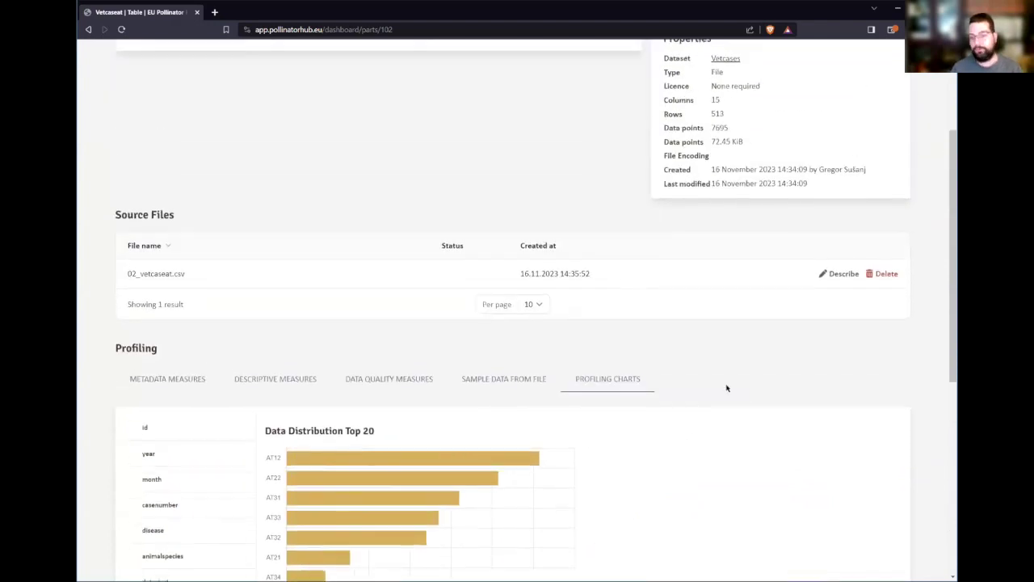
- Start describing the columns of source file 02_vetcaseat.csv
scroll(727, 417, "down", 1)
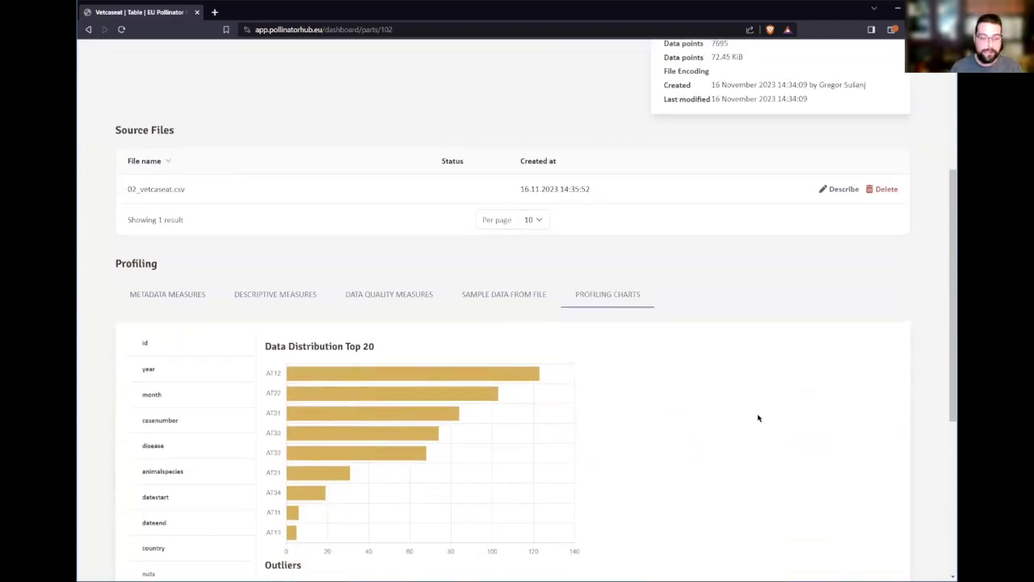
scroll(784, 417, "up", 2)
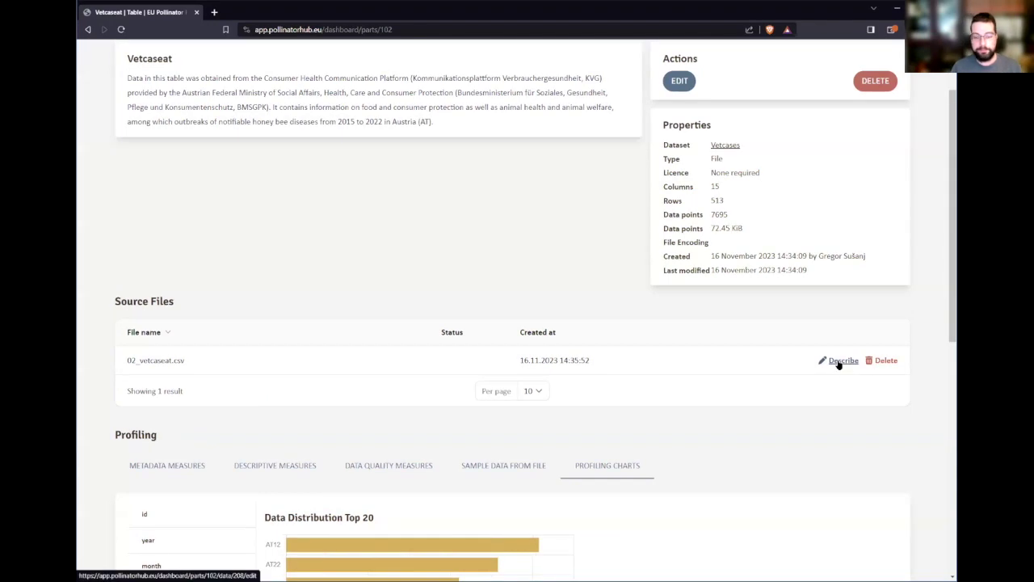
left_click(840, 360)
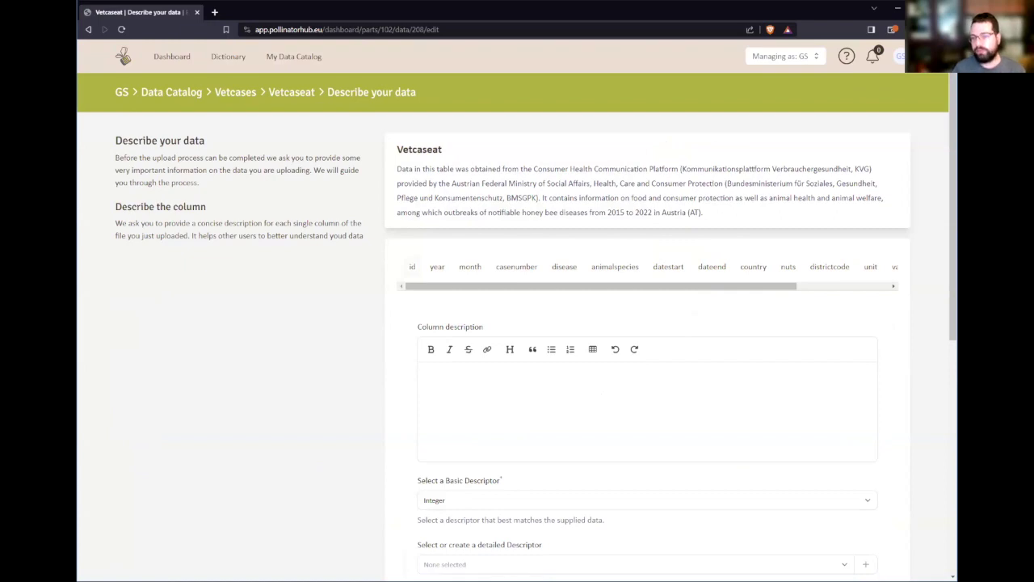
- Give the casenumber column the description 'Case number adopted by BMSGPK.'
left_click(506, 273)
scroll(371, 424, "down", 1)
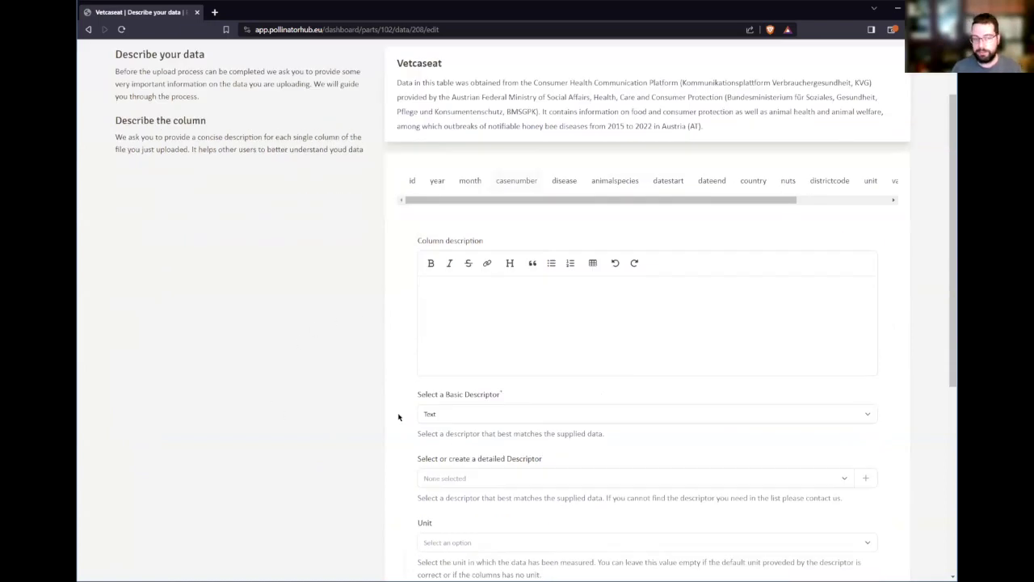
left_click(590, 312)
type("Case number adopted by BMSGPK.")
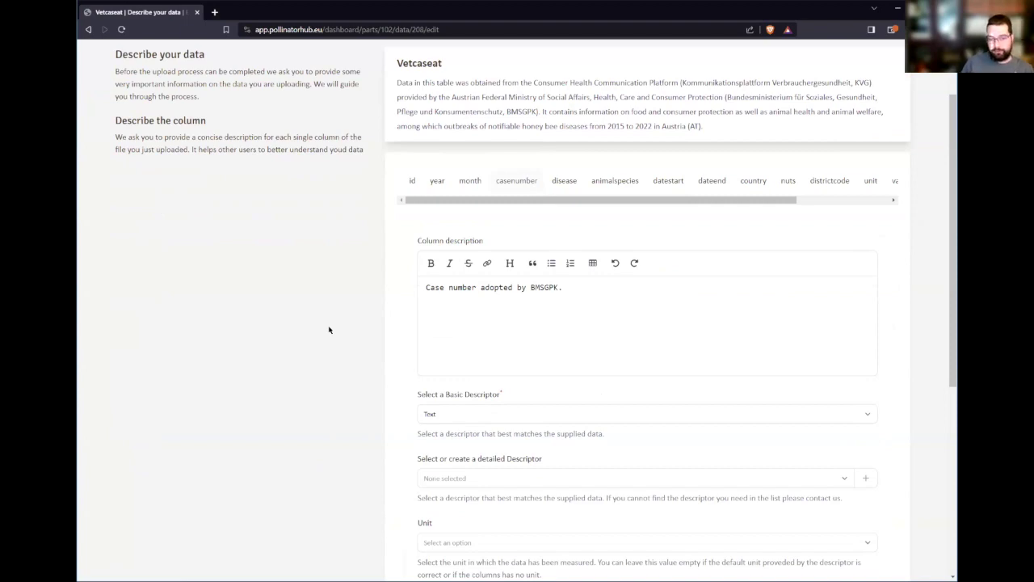
- Search the detailed descriptors for 'Case number'
scroll(346, 372, "down", 1)
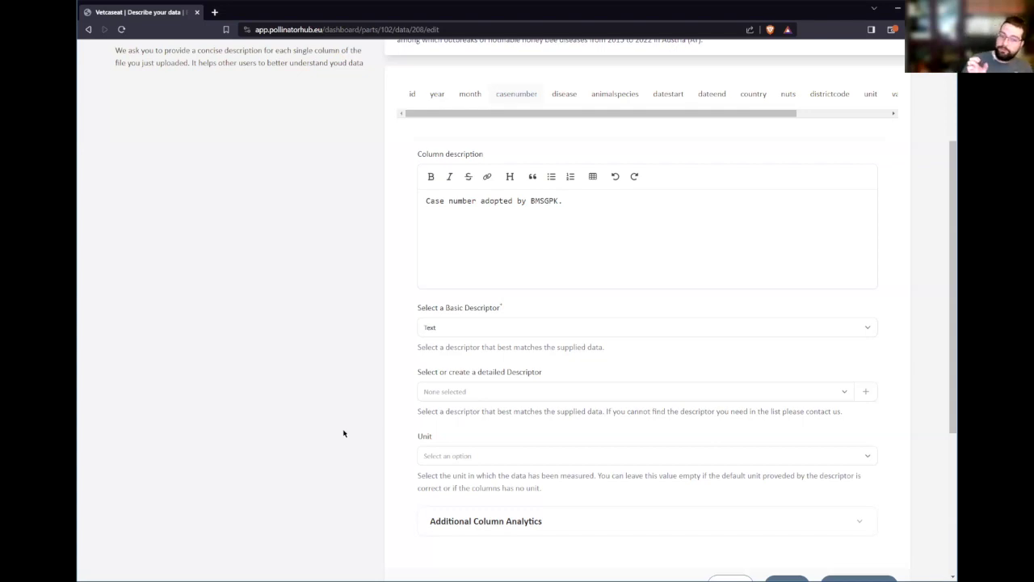
left_click(552, 396)
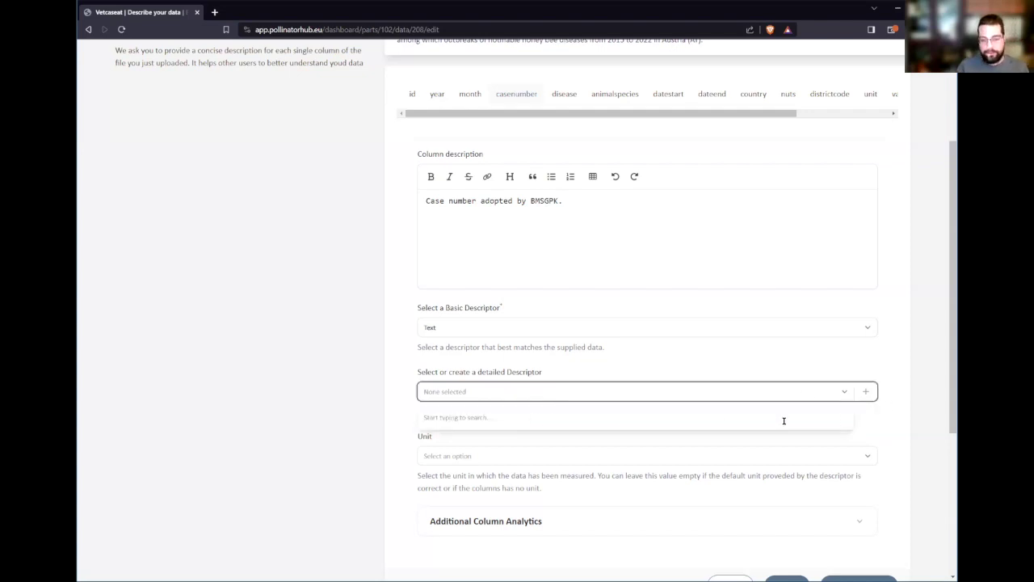
scroll(649, 418, "up", 1)
scroll(645, 442, "up", 1)
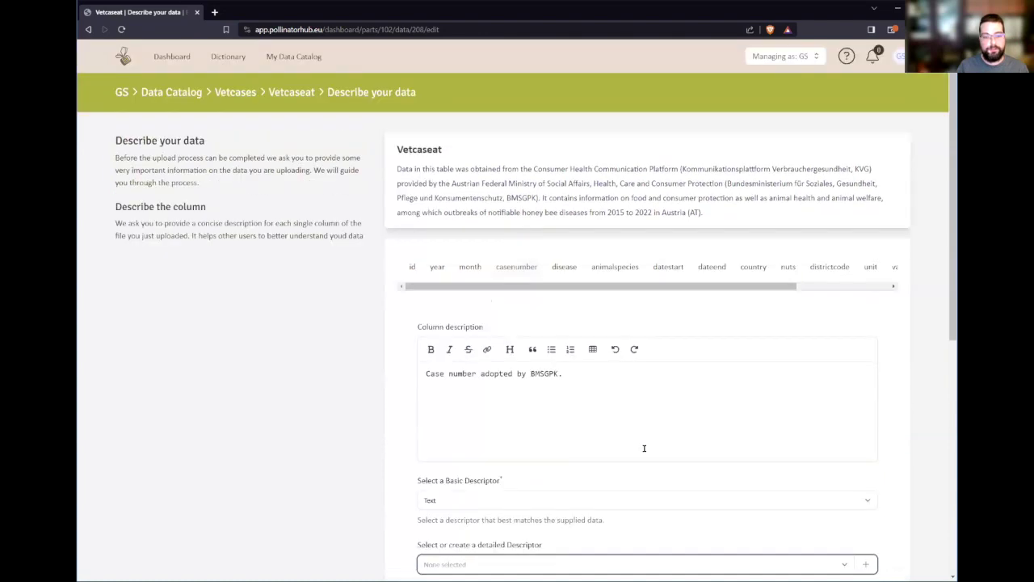
scroll(644, 446, "down", 2)
type("Case number")
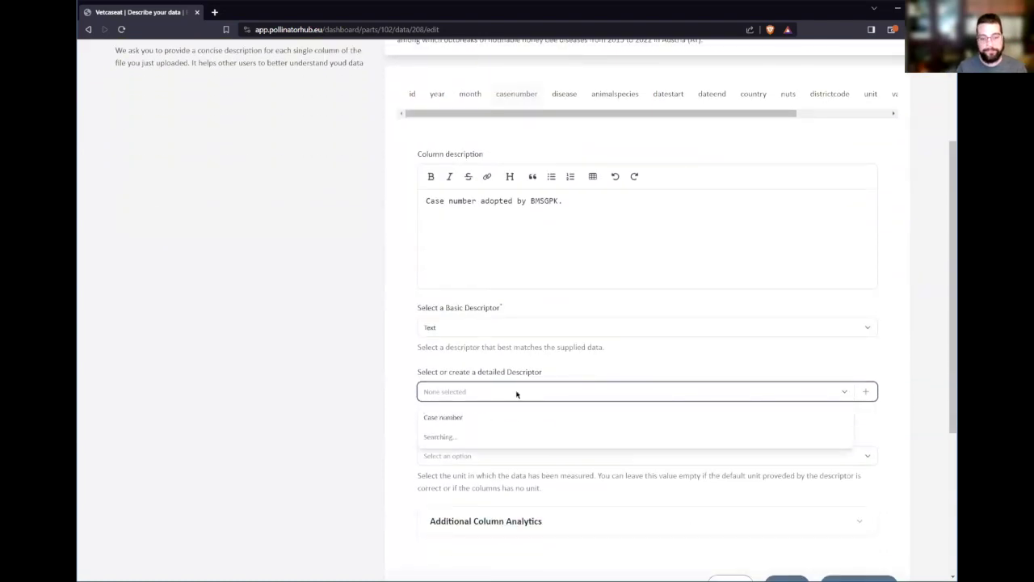
- Create the 'BMSGPK Case Number' descriptor with the ministry's full-name description and the String table name
left_click(867, 392)
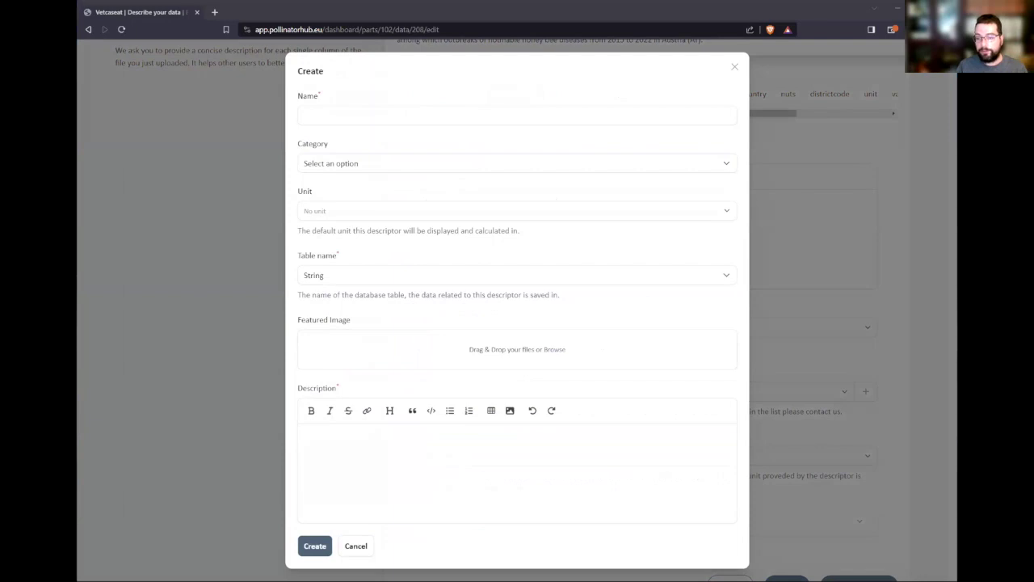
type("BMSGPK Case Number")
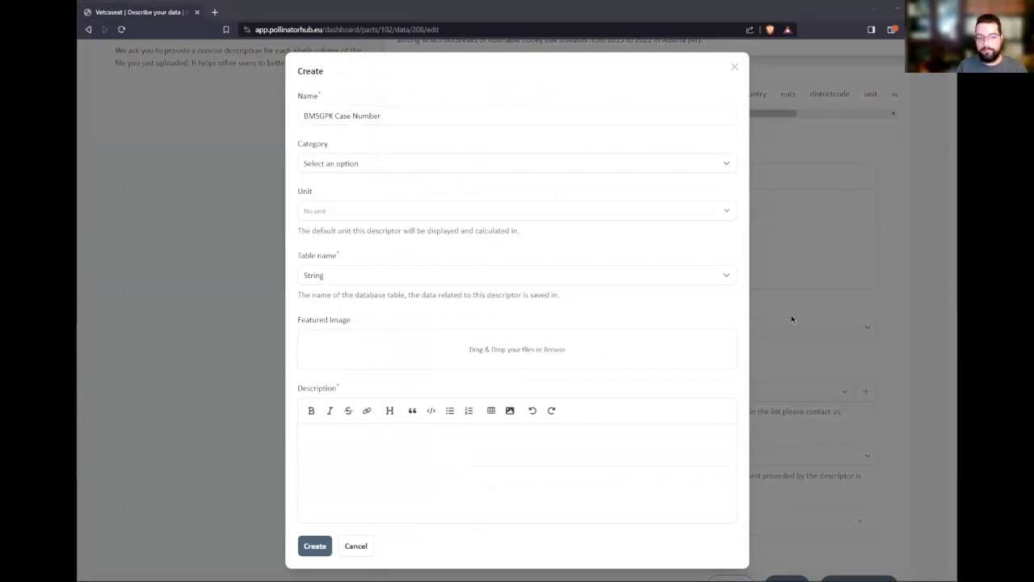
type("Case number adopted by BMSGPK")
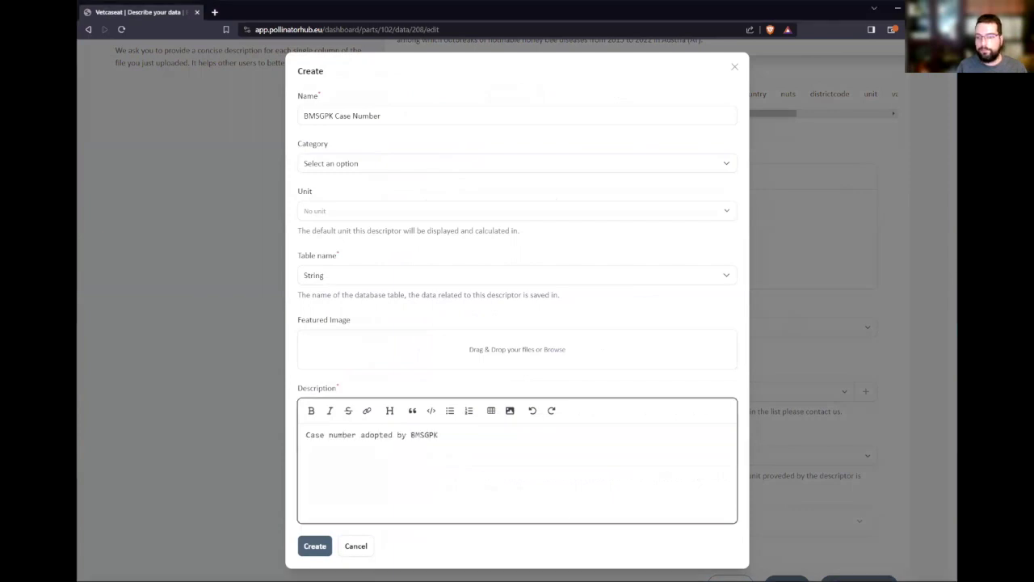
left_click(547, 446)
type("(Austrian Federal Ministry of Social Affairs, Health, Care and Consumer Protection)")
type(".")
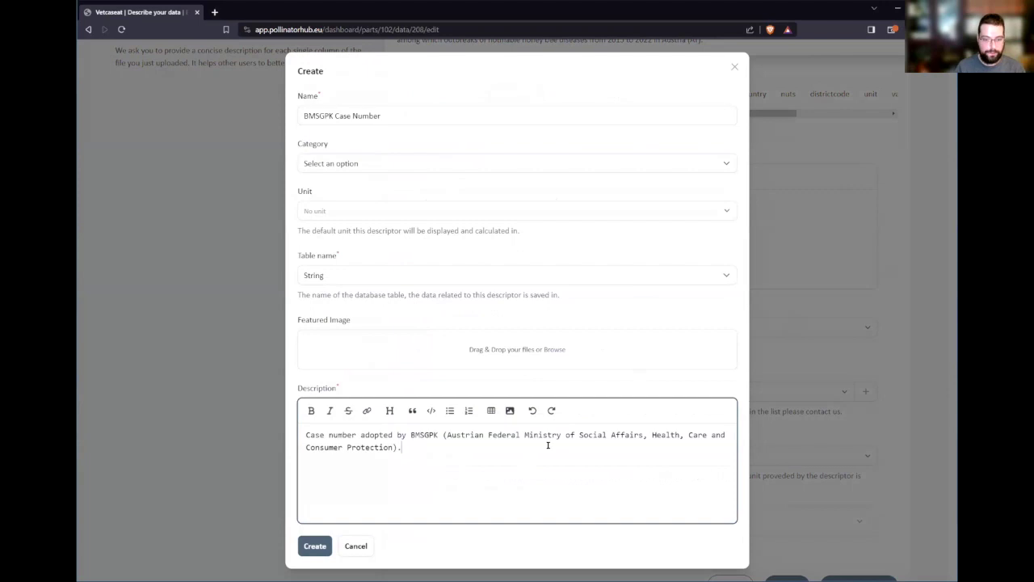
left_click(338, 280)
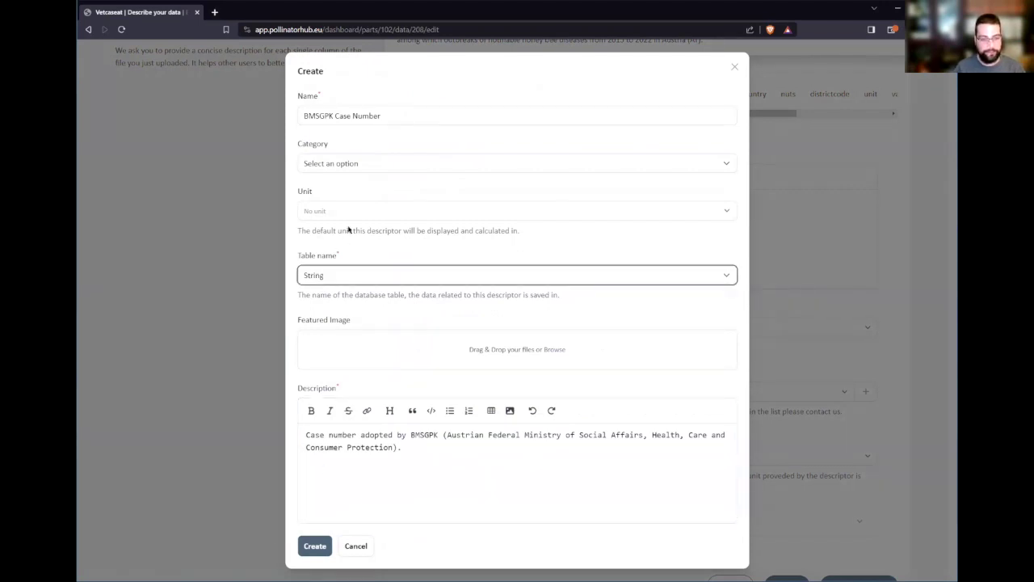
left_click(315, 546)
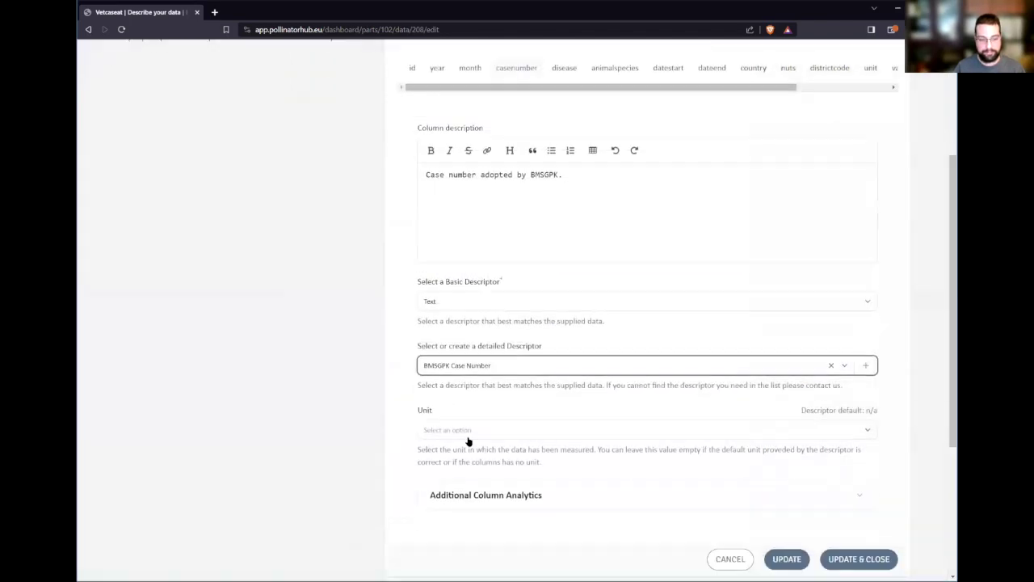
scroll(566, 477, "up", 2)
scroll(548, 490, "down", 1)
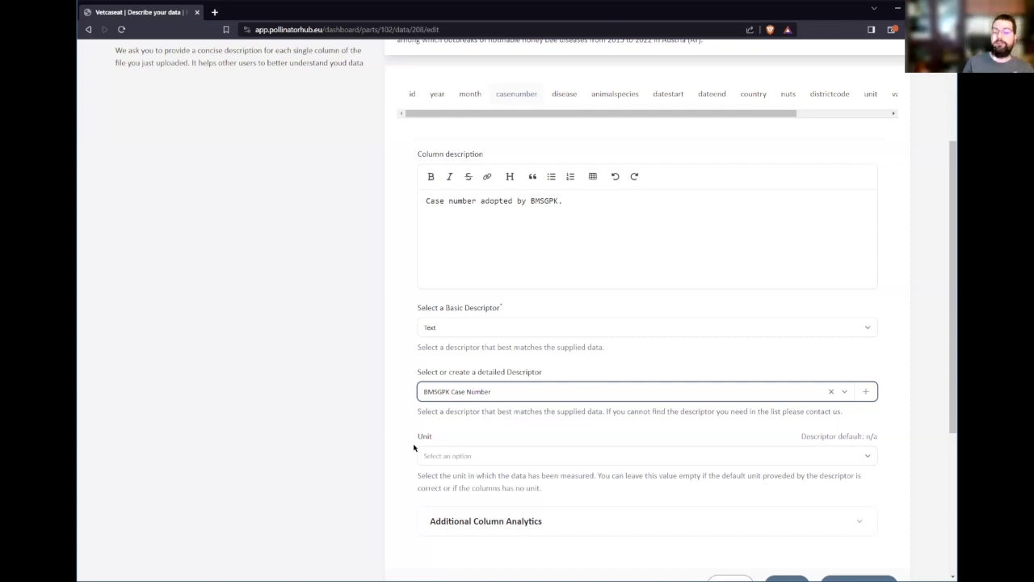
left_click(379, 425)
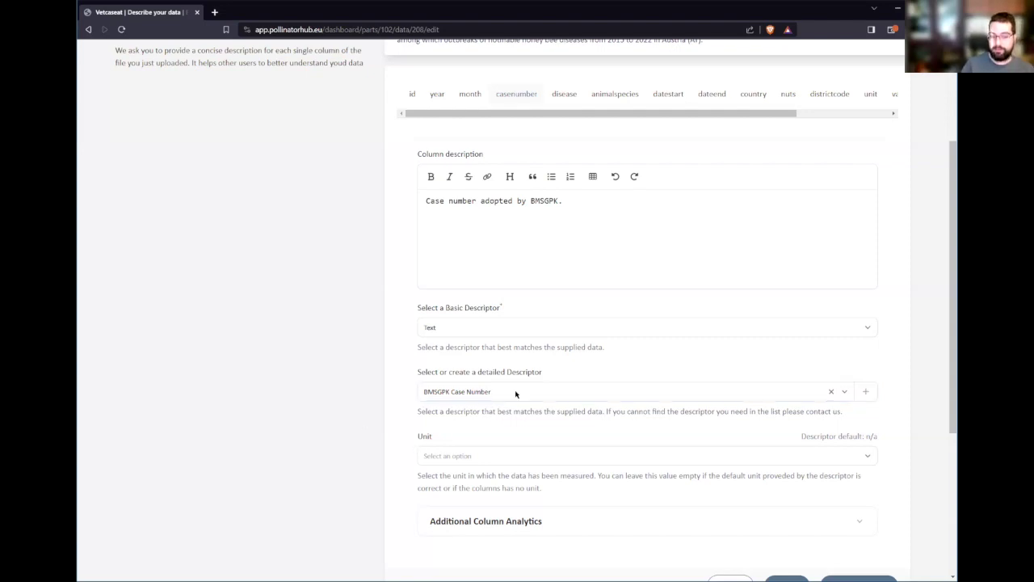
scroll(396, 423, "up", 2)
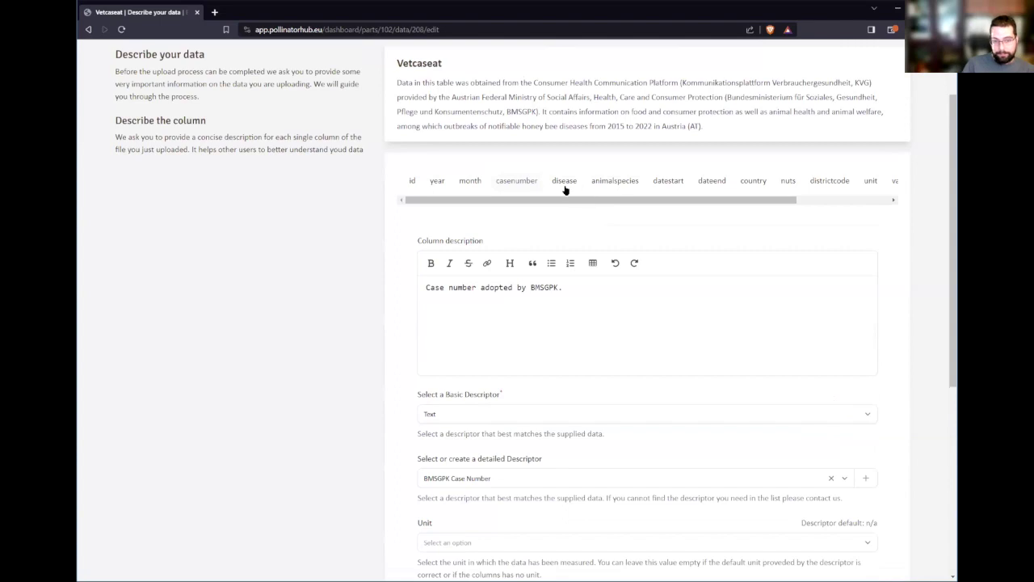
- Describe the animalspecies column as holding GBIF species IDs
left_click(623, 183)
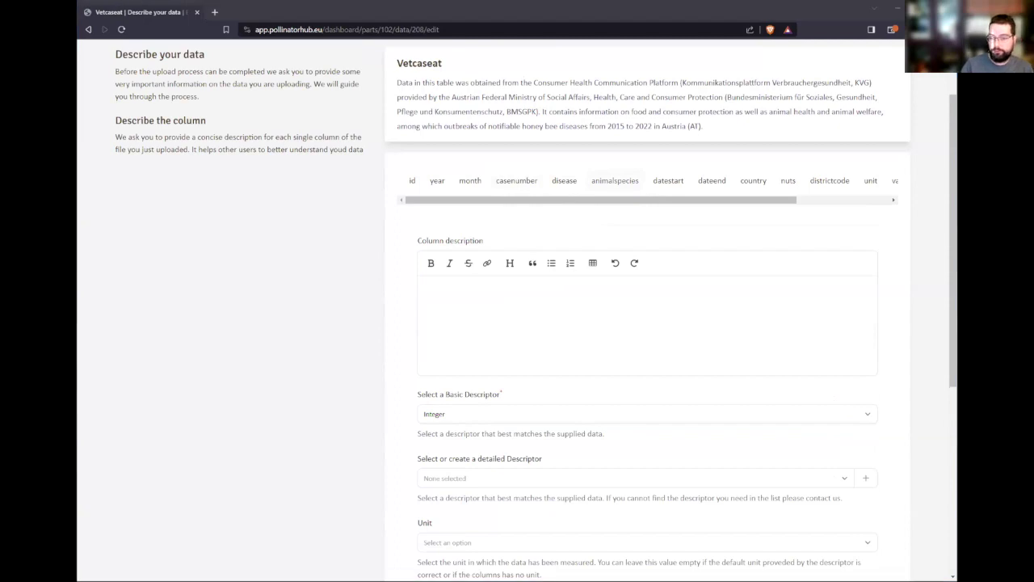
left_click(573, 320)
type("Id of animal species concerned by the notified outbreak used by GBIF.")
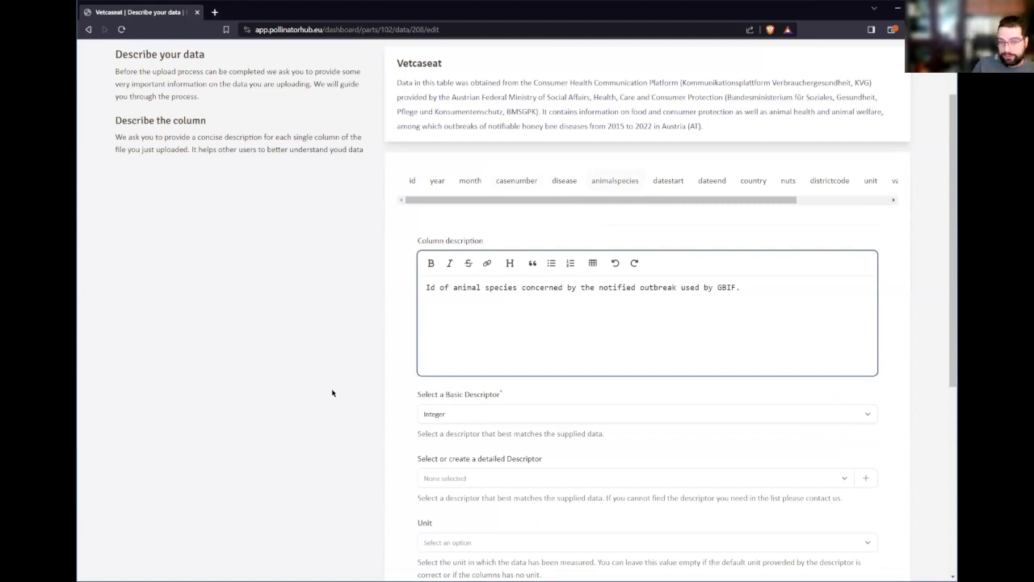
left_click(376, 361)
- Search the detailed descriptors for 'Gbi' and find no match
scroll(314, 361, "down", 1)
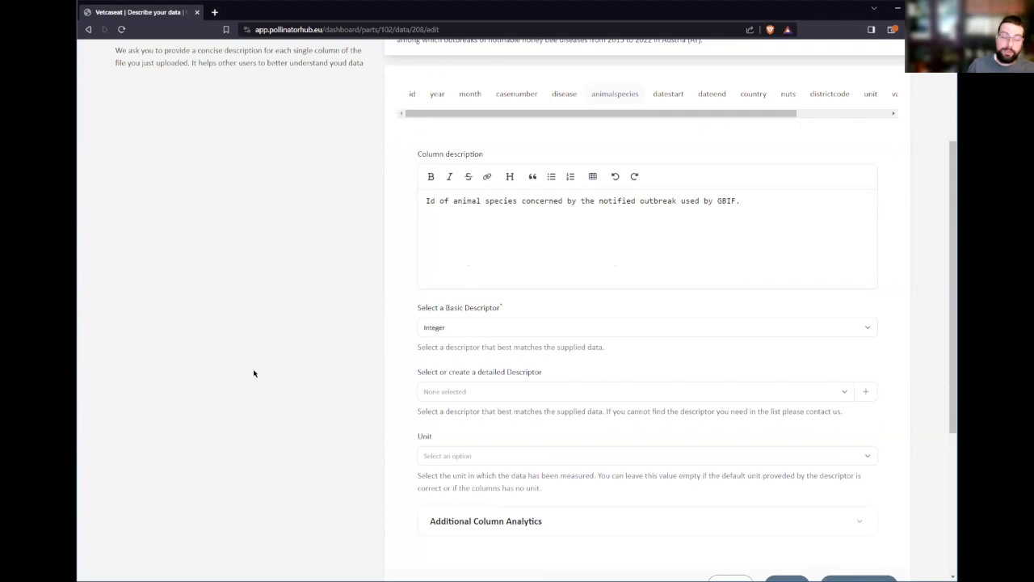
left_click(542, 394)
type("Gbif")
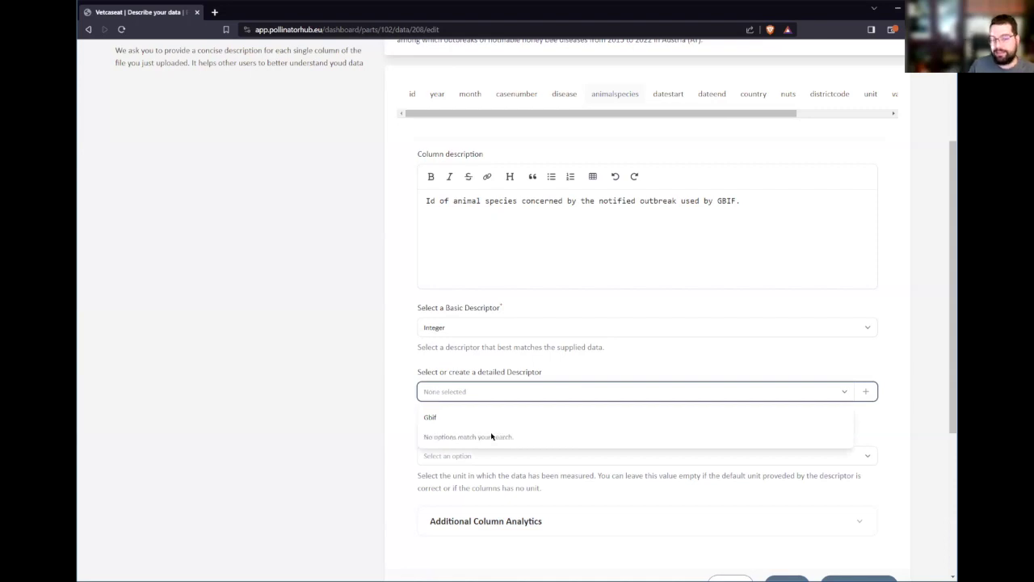
left_click(905, 421)
- Create the 'GBIF taxon ID' descriptor, described as the GBIF Backbone Taxonomy, for animalspecies
left_click(866, 391)
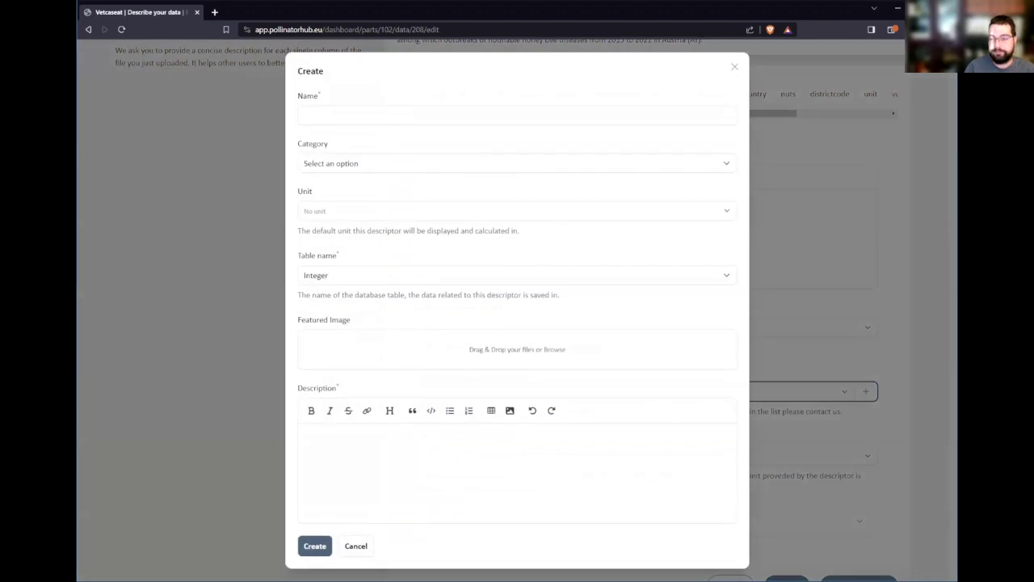
left_click(362, 116)
type("GBIF taxon ID")
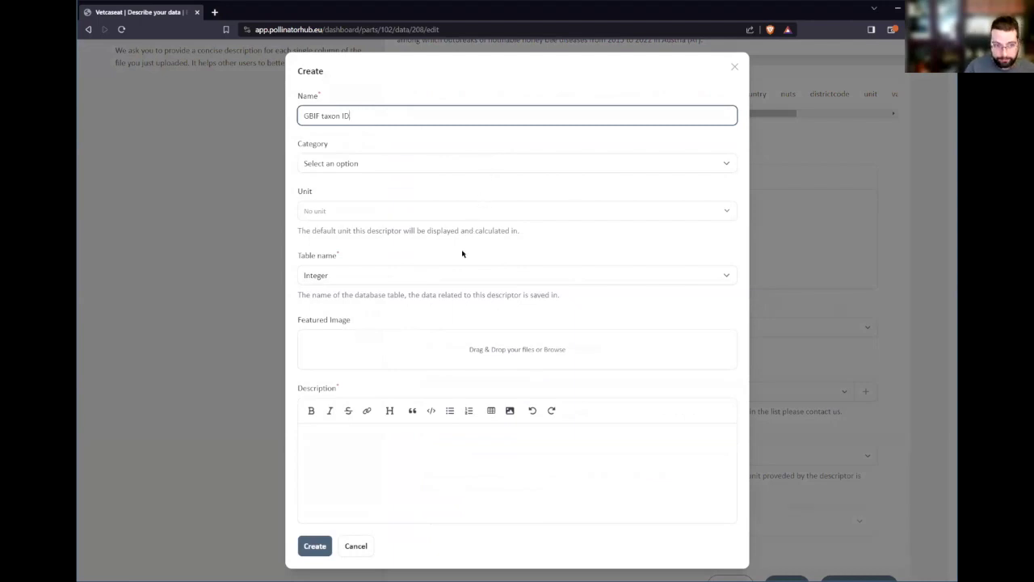
left_click(467, 452)
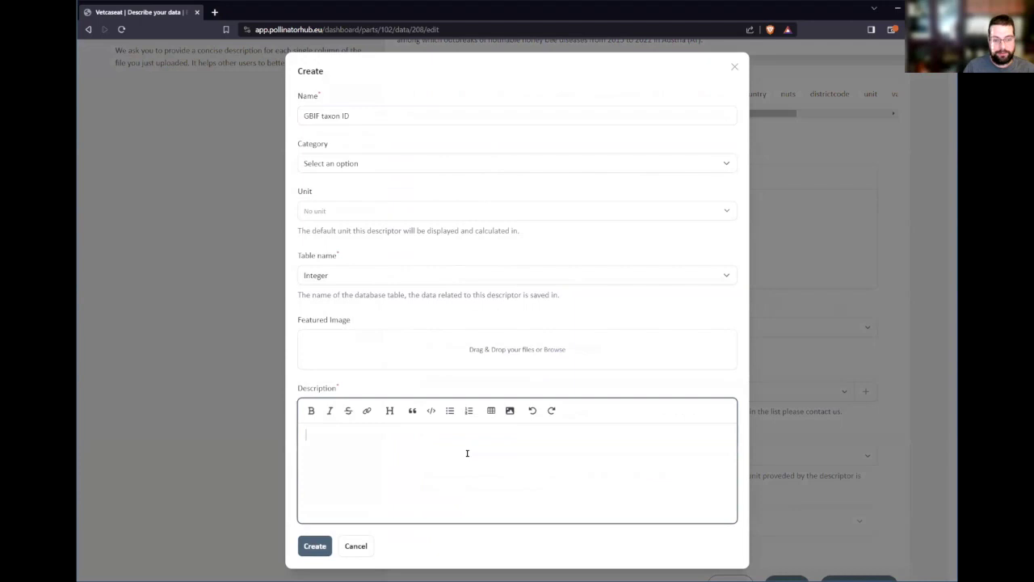
key("alt+Tab")
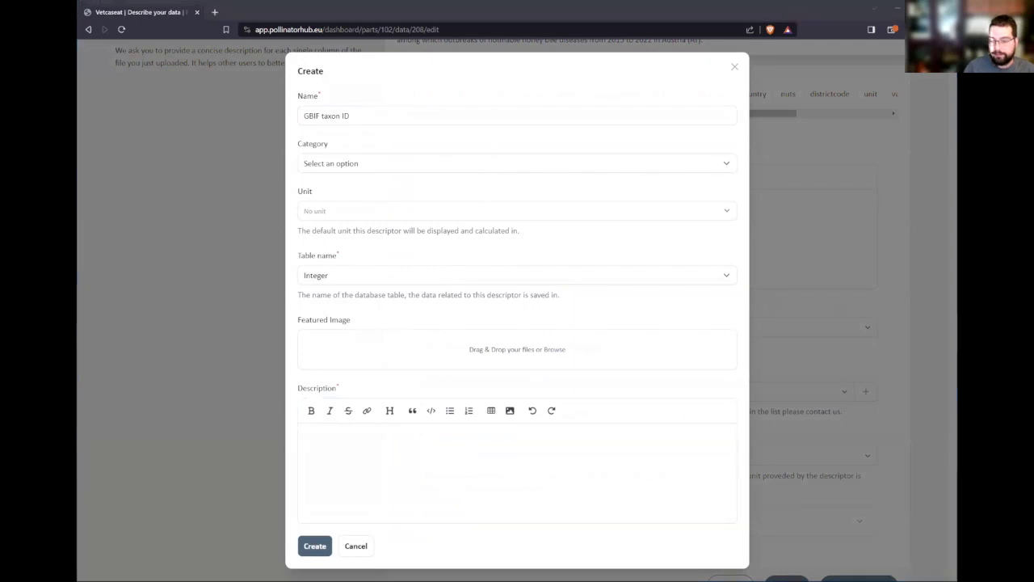
left_click(314, 431)
type("The GBIF Backbone Taxonomy is a single, synthetic management classification with the goal of covering all names GBIF is dealing with. It's the taxonomic backbone that allows GBIF to integrate name based information from different resources, no matter if these are occurrence datasets, species pages, names from nomenclators or external sources like EOL, Genbank or IUCN. This backbone allows taxonomic search, browse and reporting operations across all those resources in a consistent way and to provide means to crosswalk names from one source to another.")
key("ctrl+a")
left_click(420, 497)
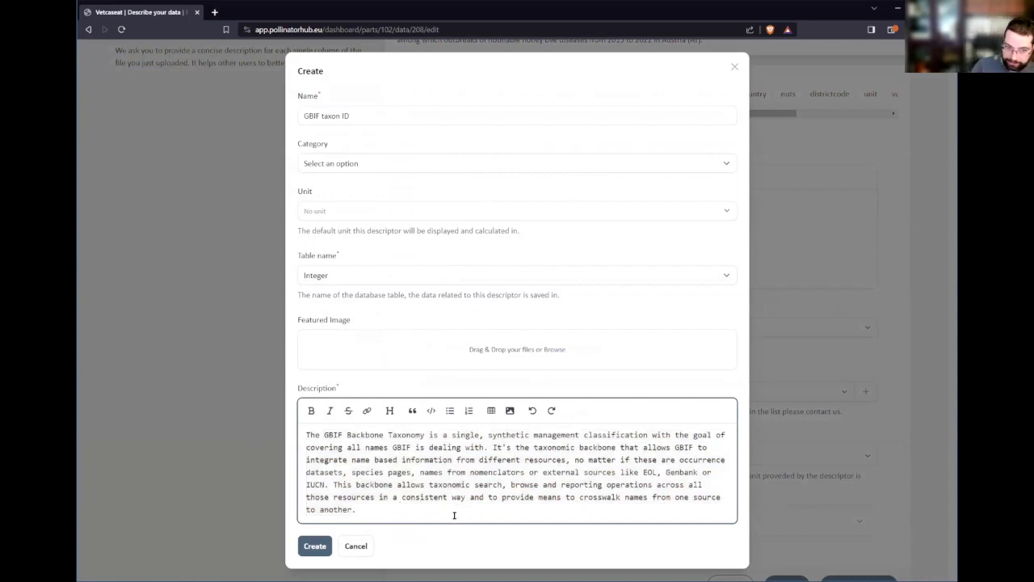
left_click(315, 547)
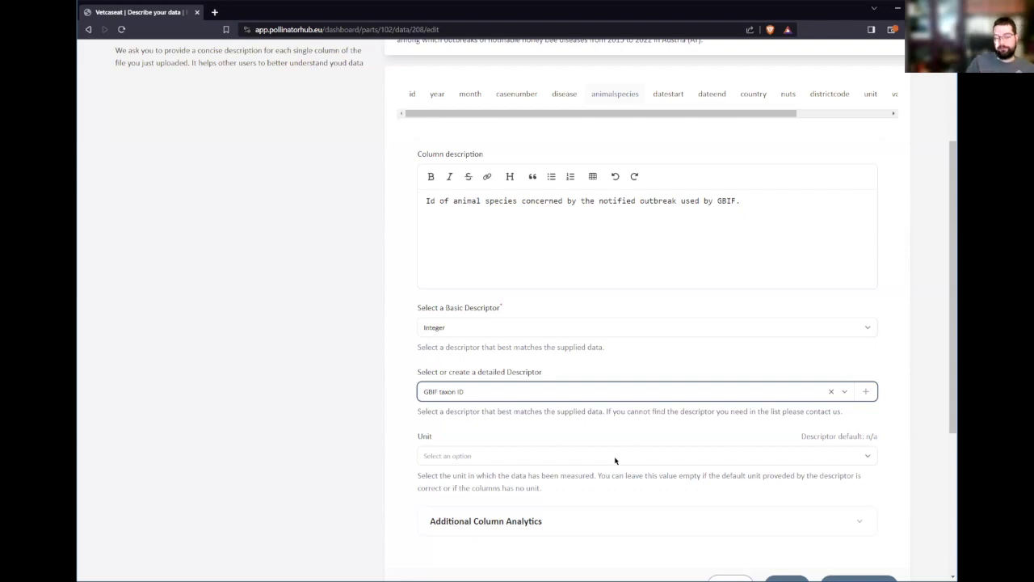
left_click(359, 477)
scroll(358, 501, "up", 1)
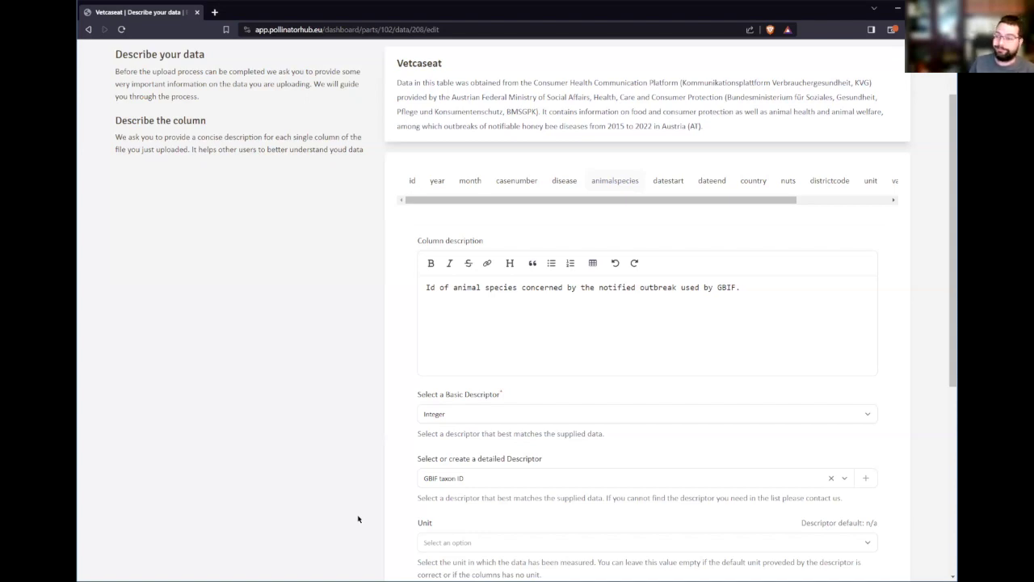
scroll(374, 384, "down", 3)
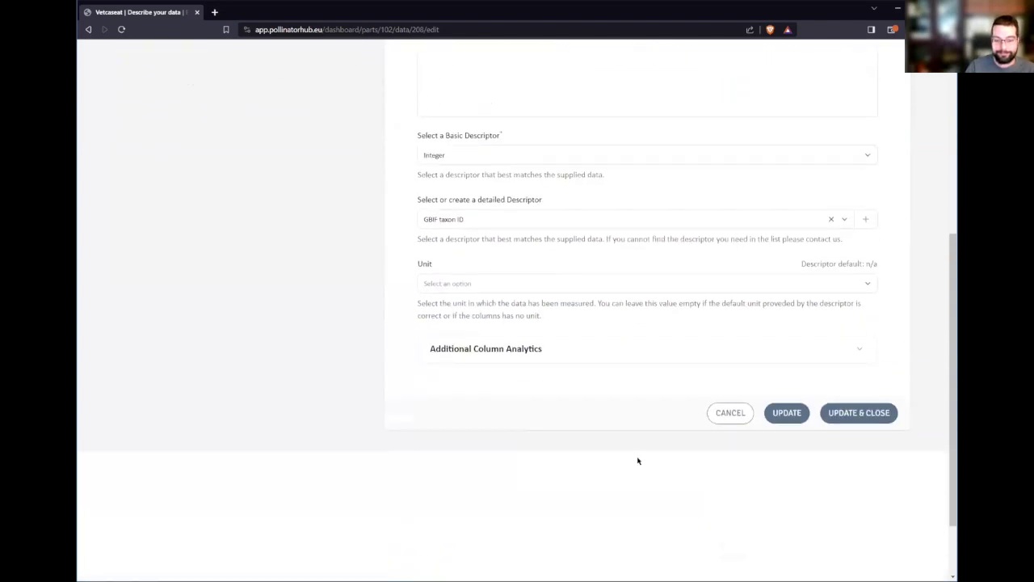
scroll(558, 469, "up", 5)
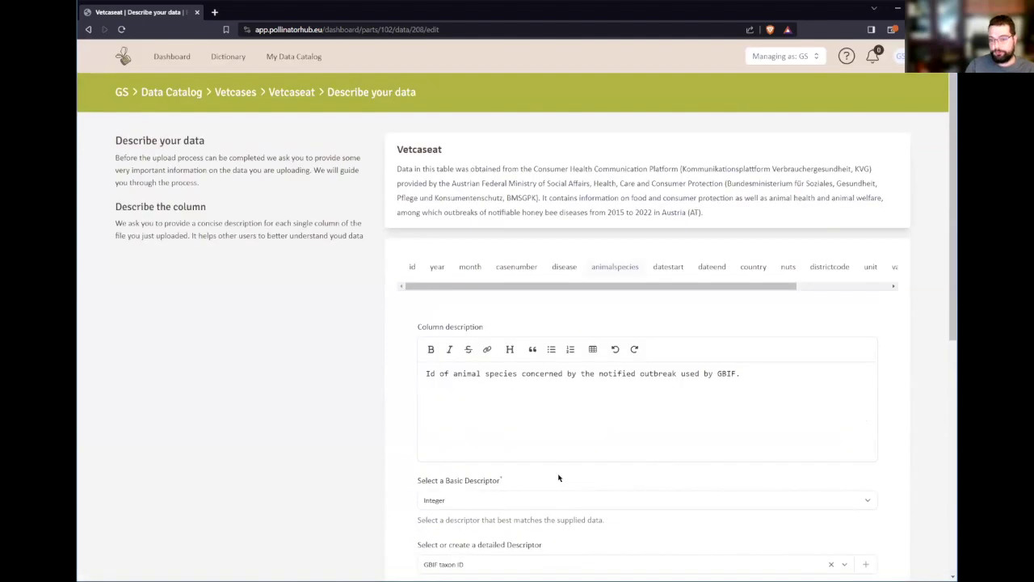
scroll(813, 495, "down", 5)
- Save the animalspecies column's descriptors
left_click(874, 418)
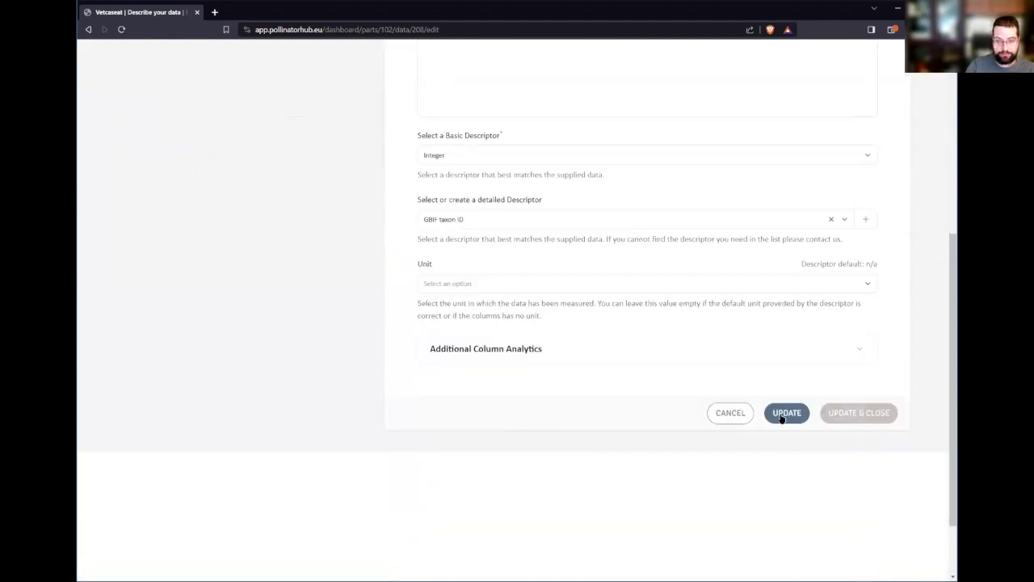
scroll(654, 418, "up", 1)
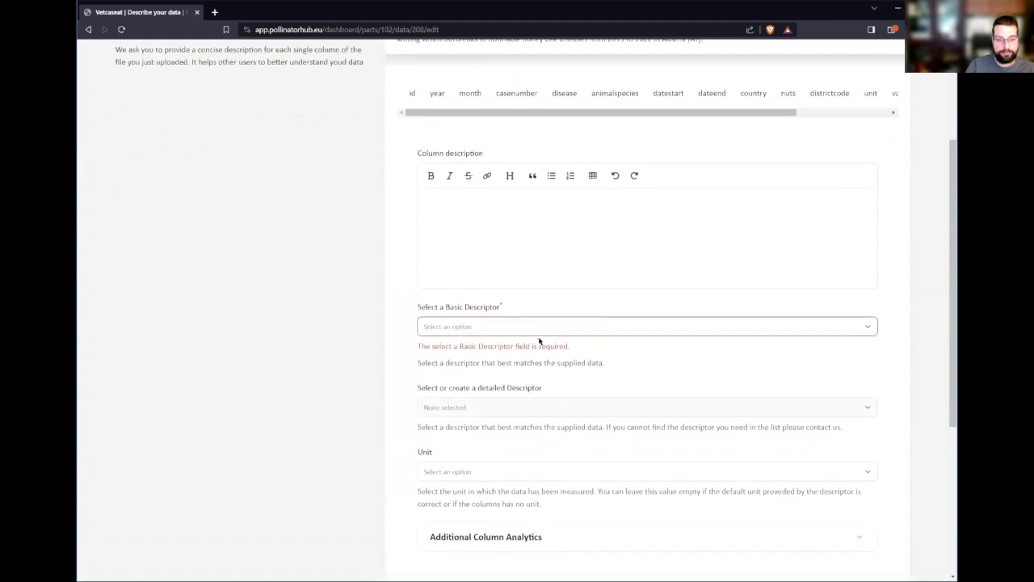
left_click(545, 326)
left_click(445, 328)
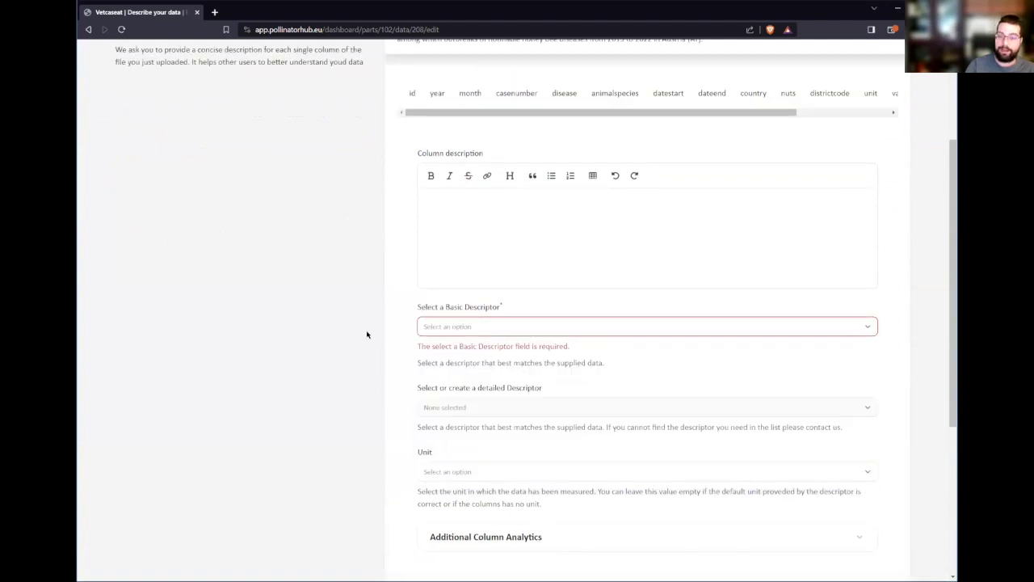
left_click_drag(755, 115, 884, 120)
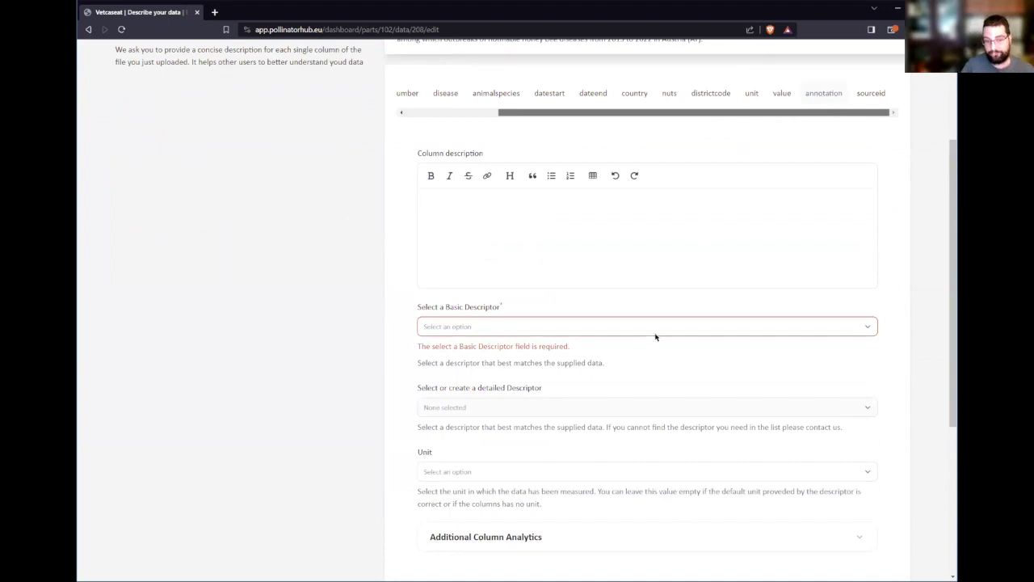
- Set the annotation column's basic descriptor to Text and save all column descriptions
left_click(533, 328)
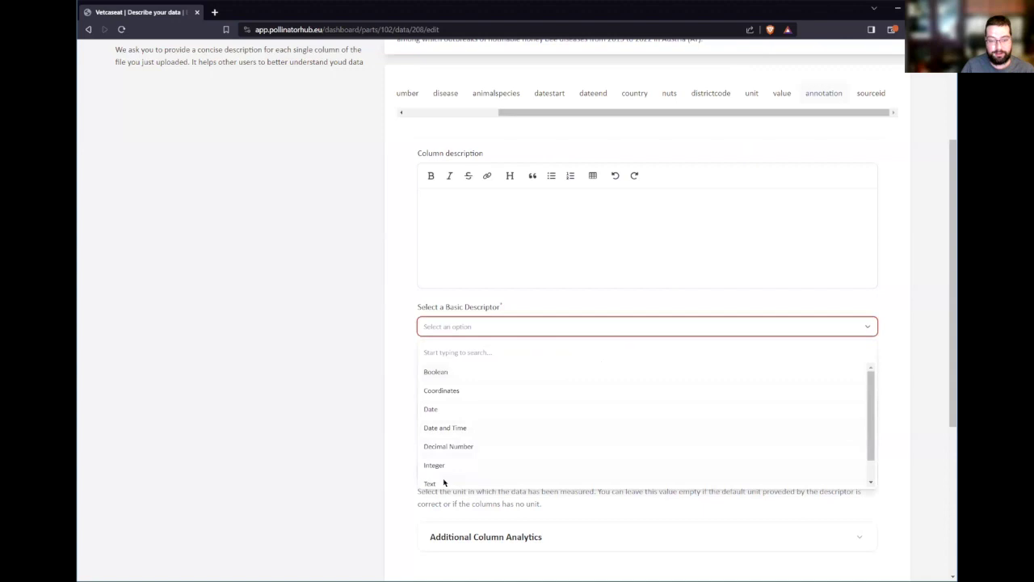
left_click(446, 482)
scroll(347, 427, "down", 2)
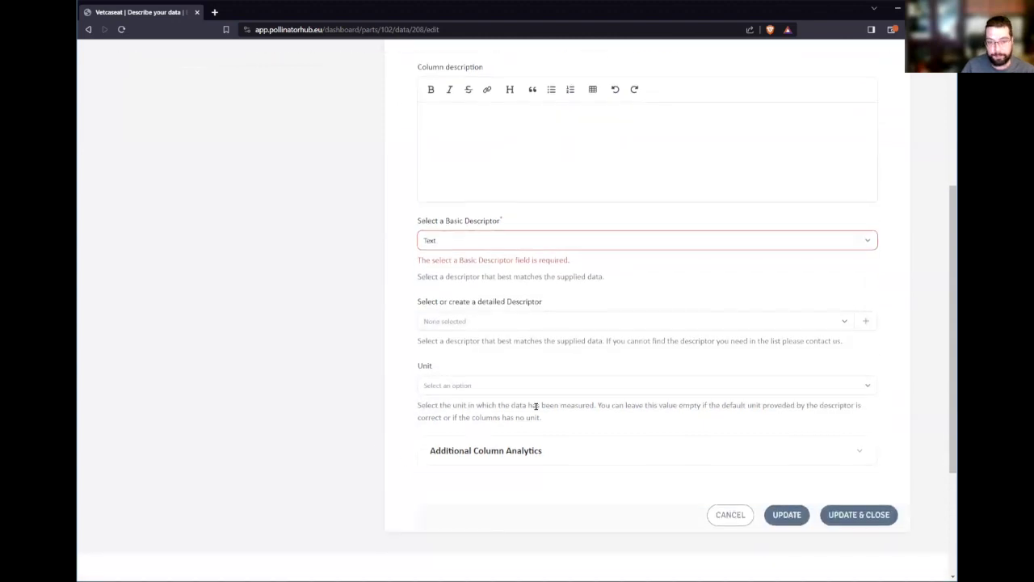
left_click(863, 515)
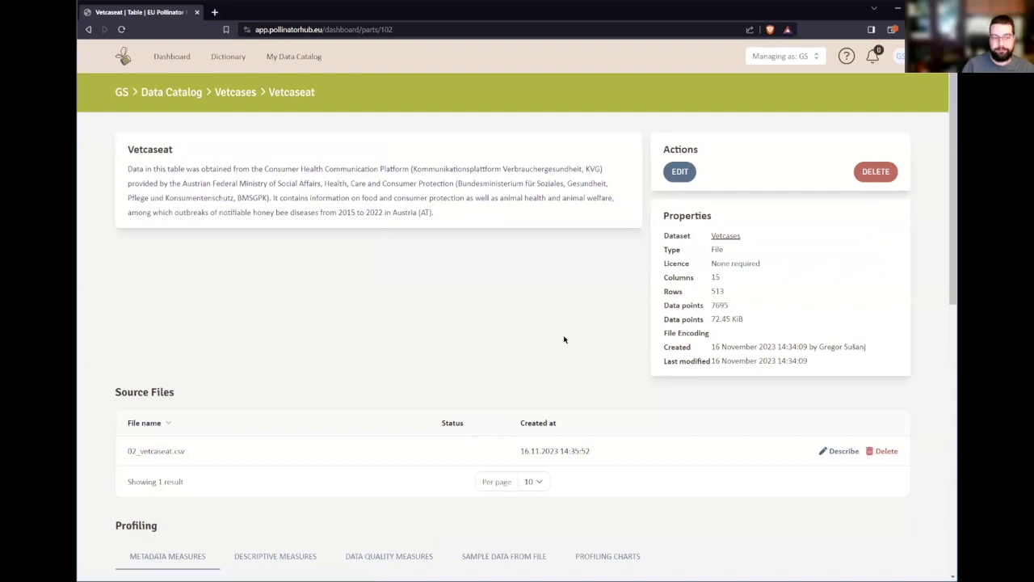
- Use the Vetcases breadcrumb to return to the Draft dataset listing both tables
scroll(558, 356, "down", 4)
scroll(556, 360, "up", 4)
scroll(567, 311, "down", 2)
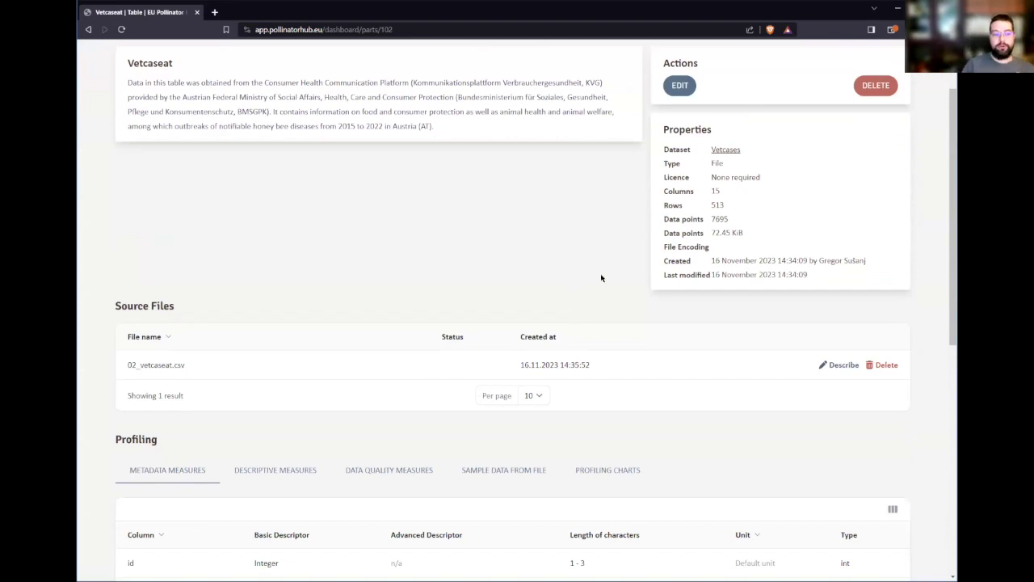
scroll(602, 278, "up", 2)
left_click(236, 92)
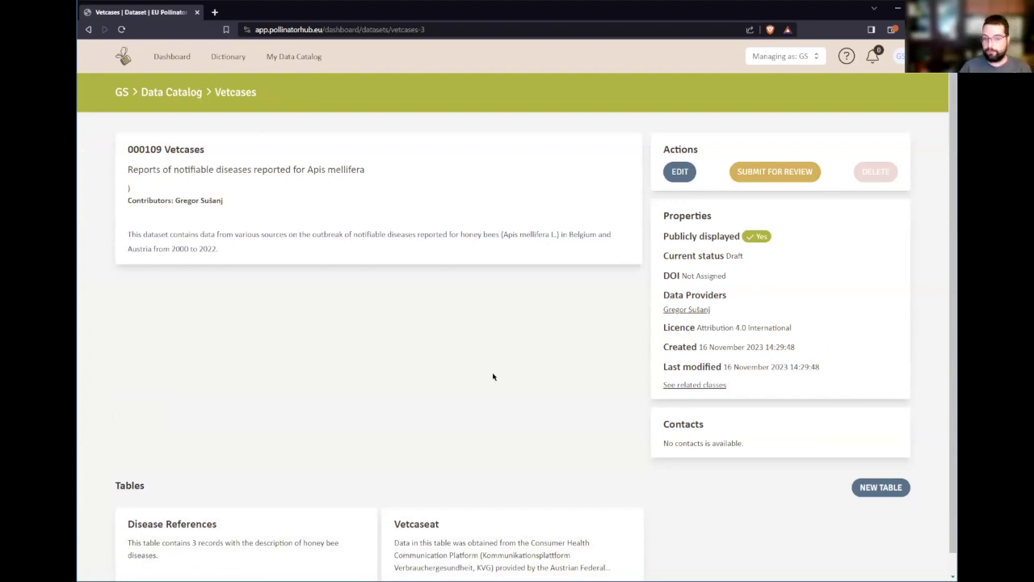
scroll(482, 384, "down", 1)
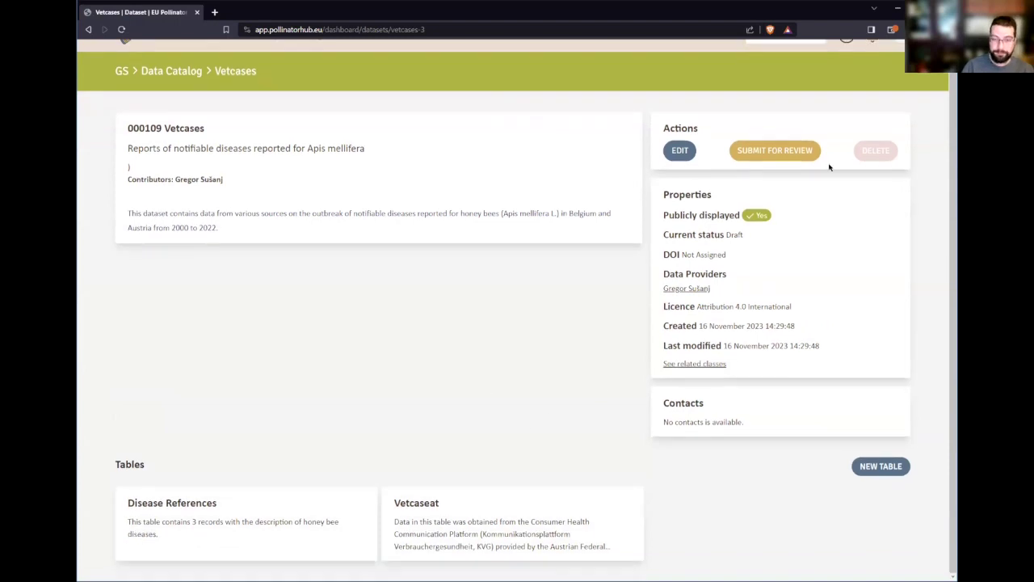
- Submit Vetcases for review so it shows Pending, then advance to the Thank you slide
left_click(784, 154)
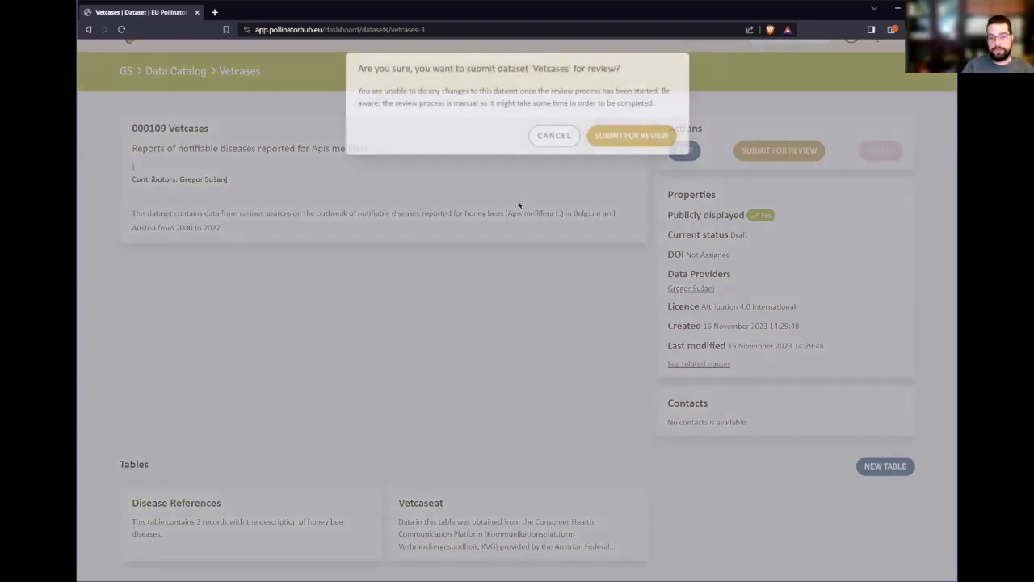
left_click(623, 142)
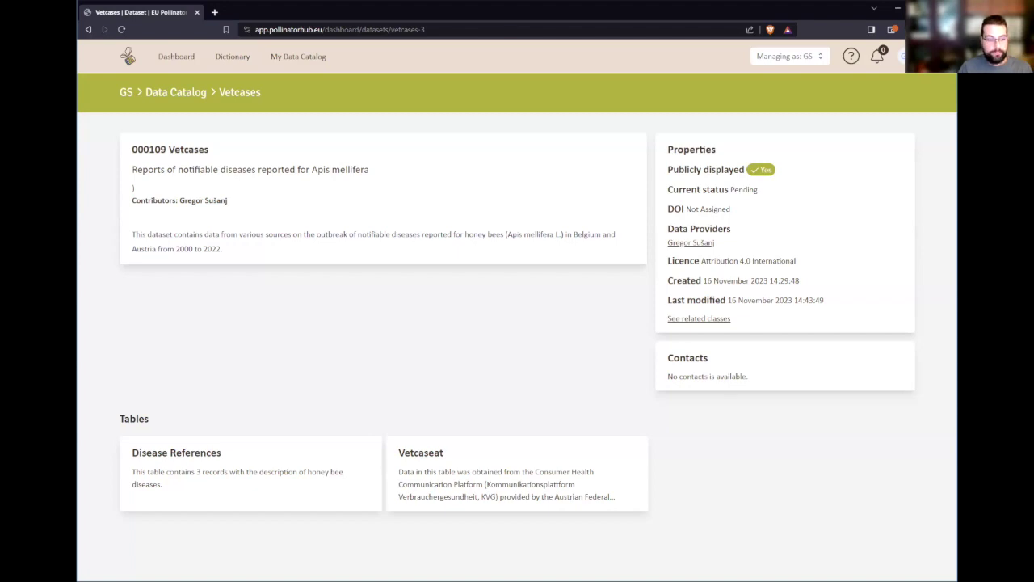
key("alt+Tab")
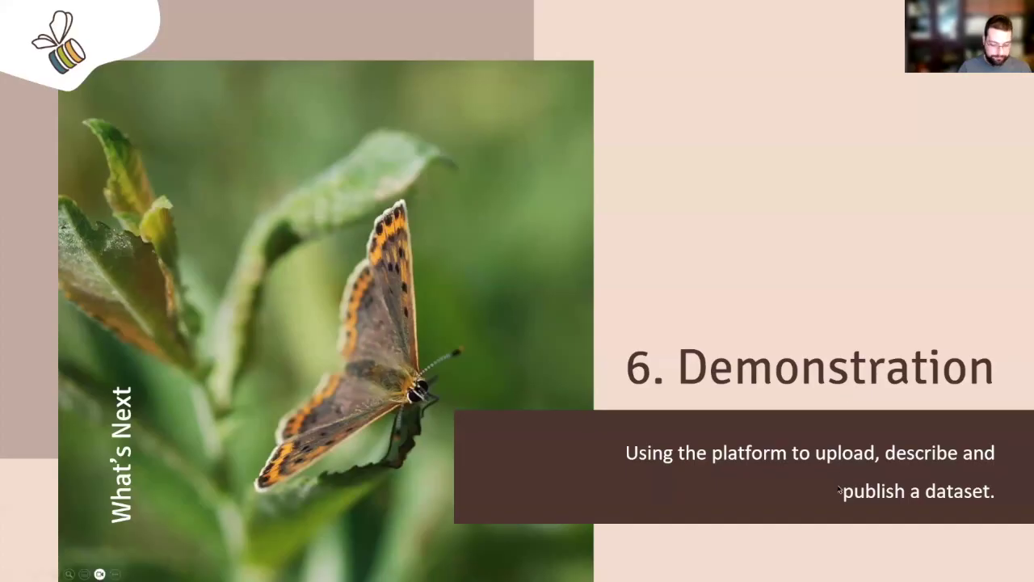
key("Right")
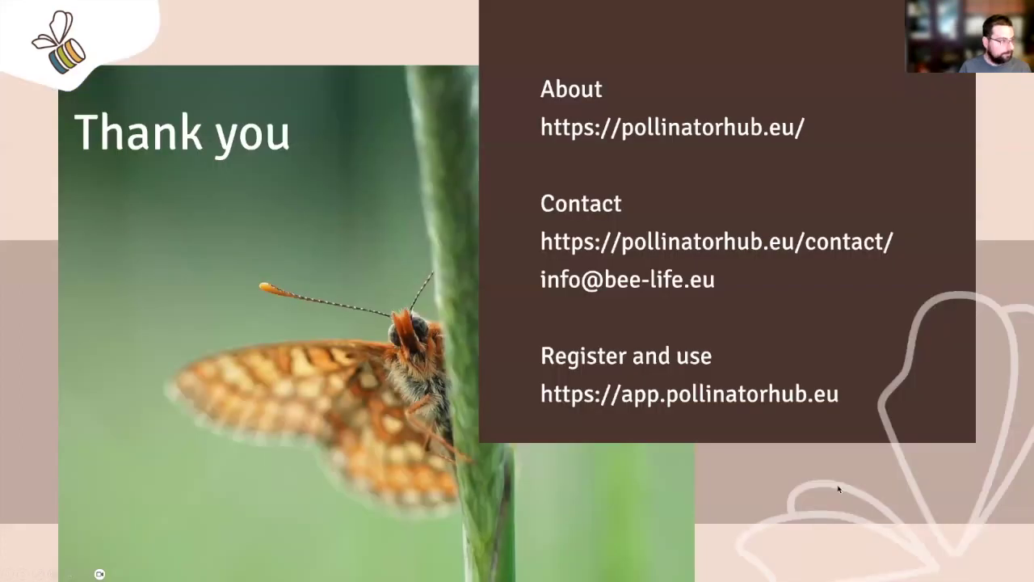